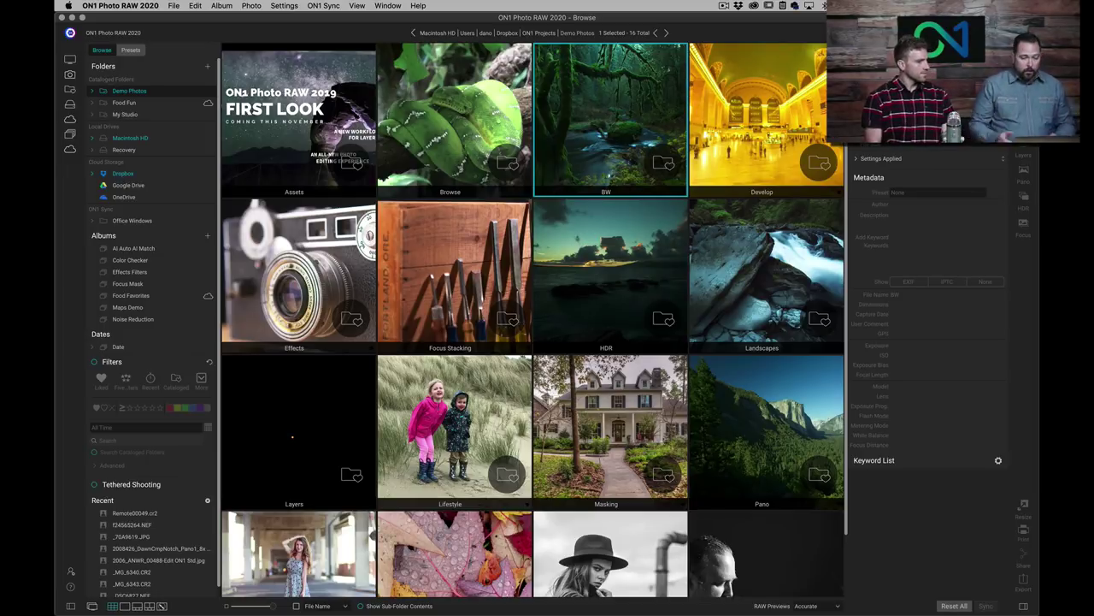
Step: Show the mountain goat photo from the Maps Demo album in map view and compare the street and satellite styles, ending on satellite
click(127, 307)
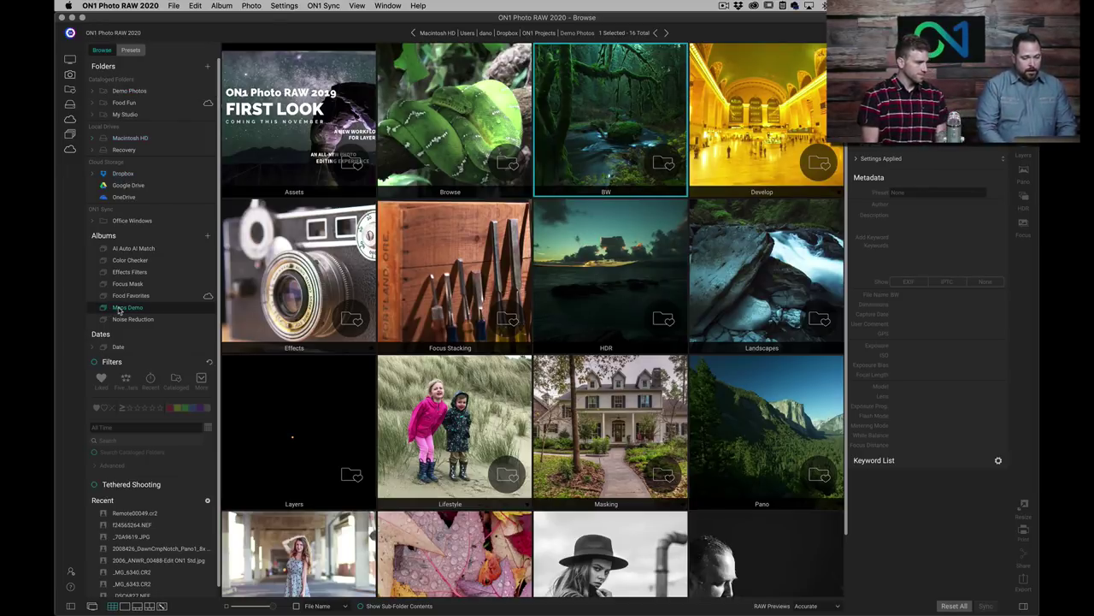
click(453, 136)
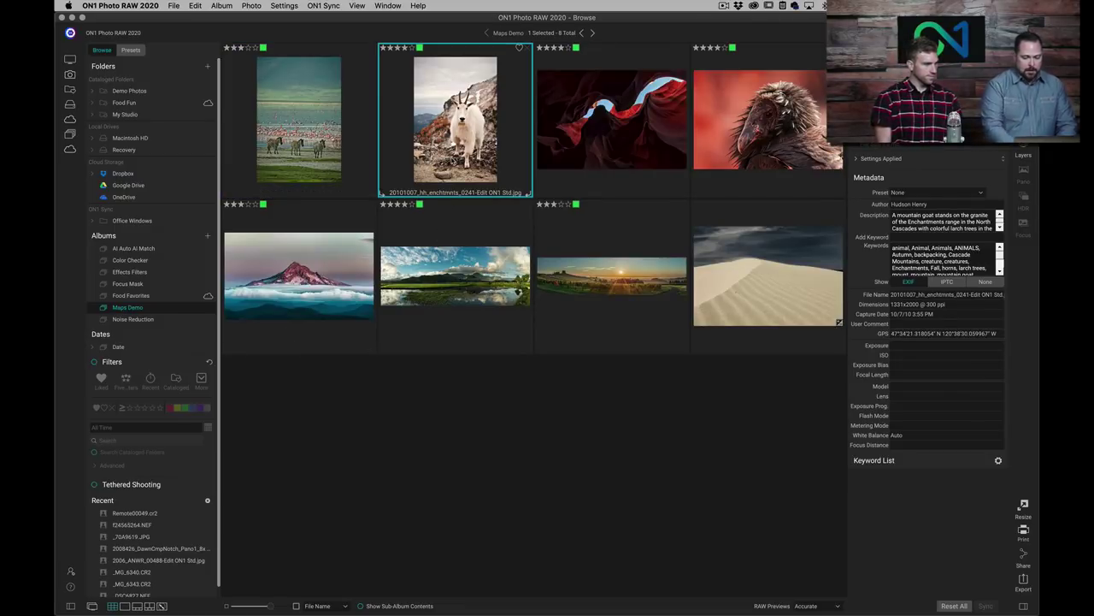
double_click(447, 156)
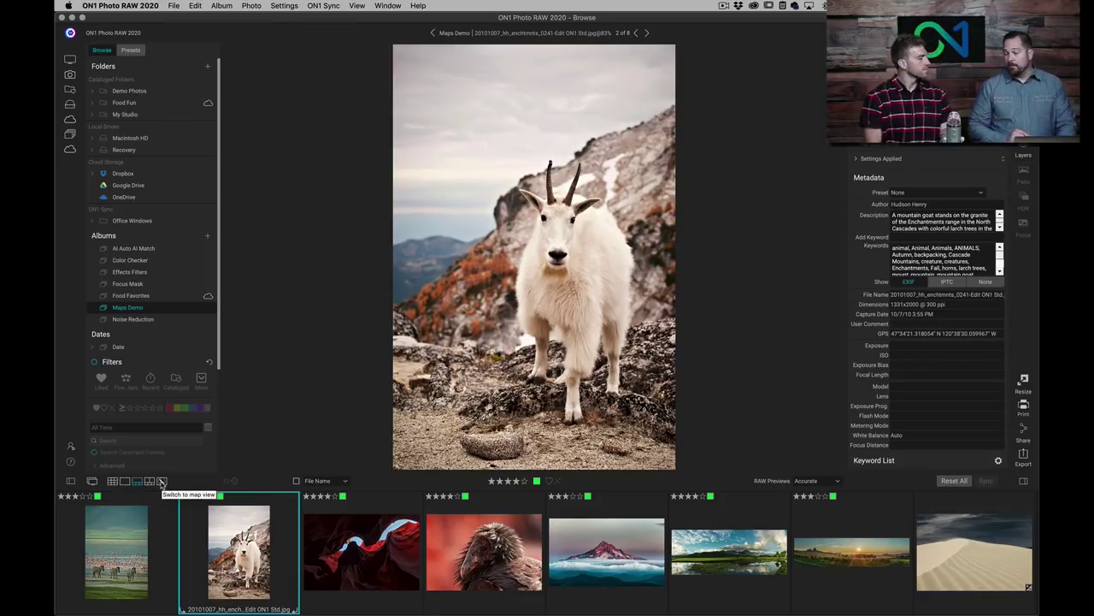
click(161, 484)
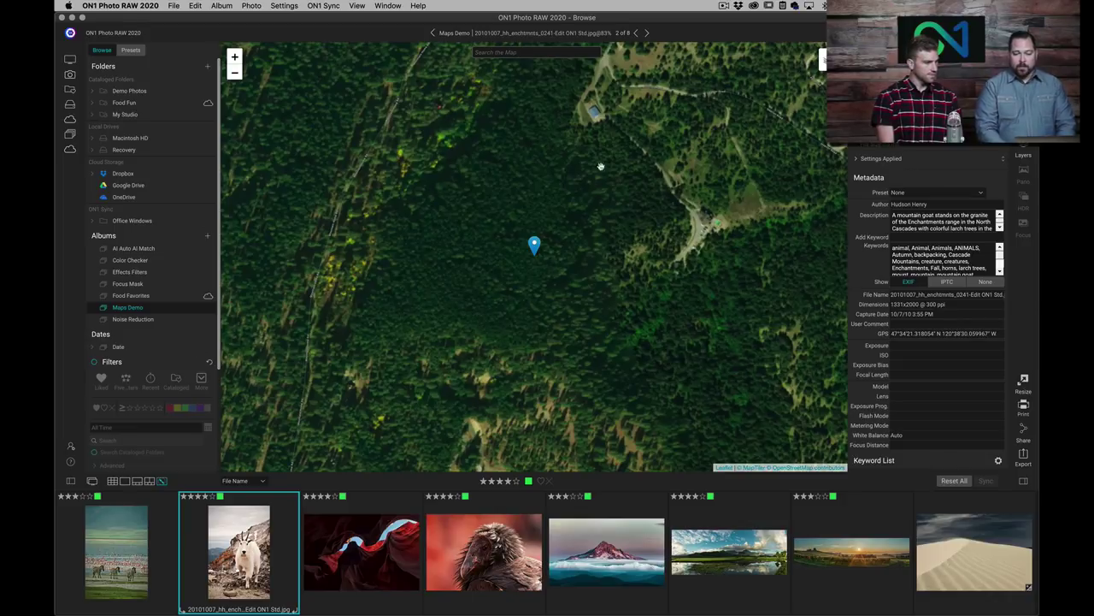
click(819, 57)
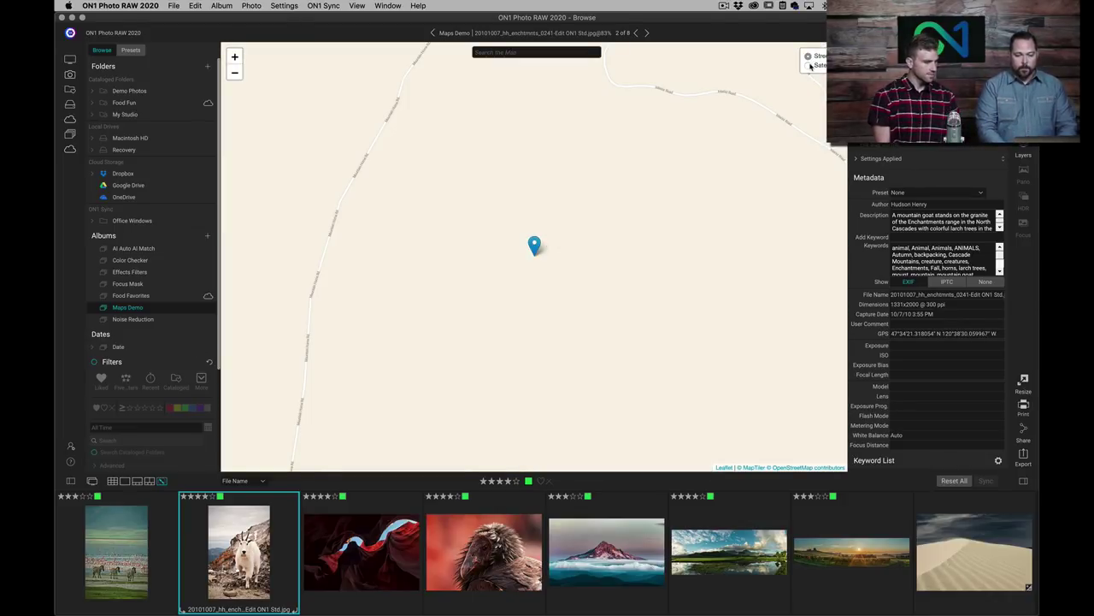
click(809, 65)
Step: Display the red slot canyon photo's location on the satellite map and inspect the surroundings of its pin up close
click(374, 514)
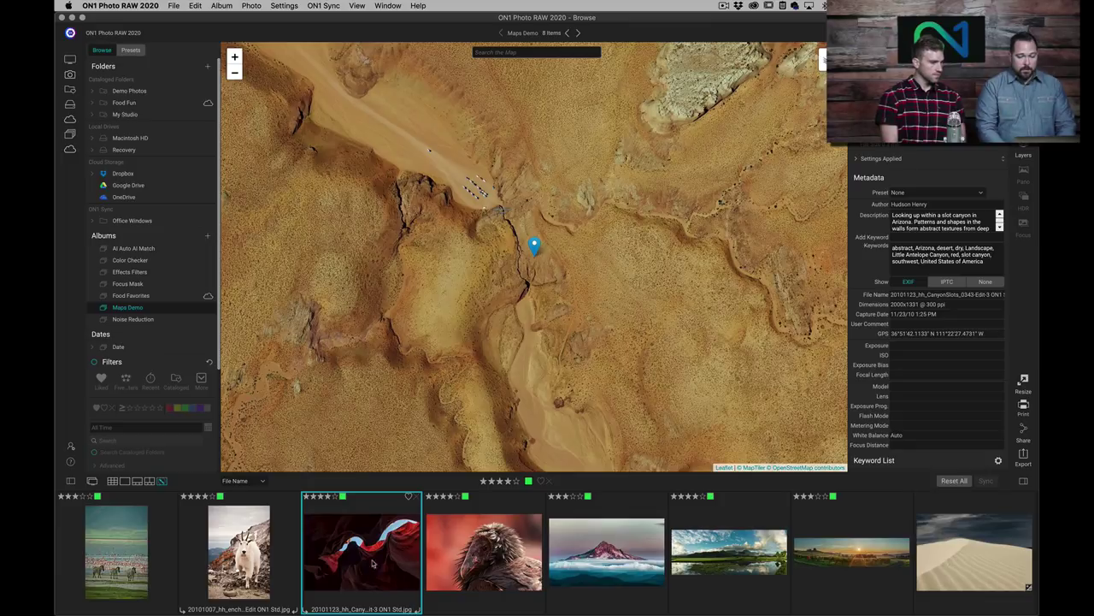
click(235, 58)
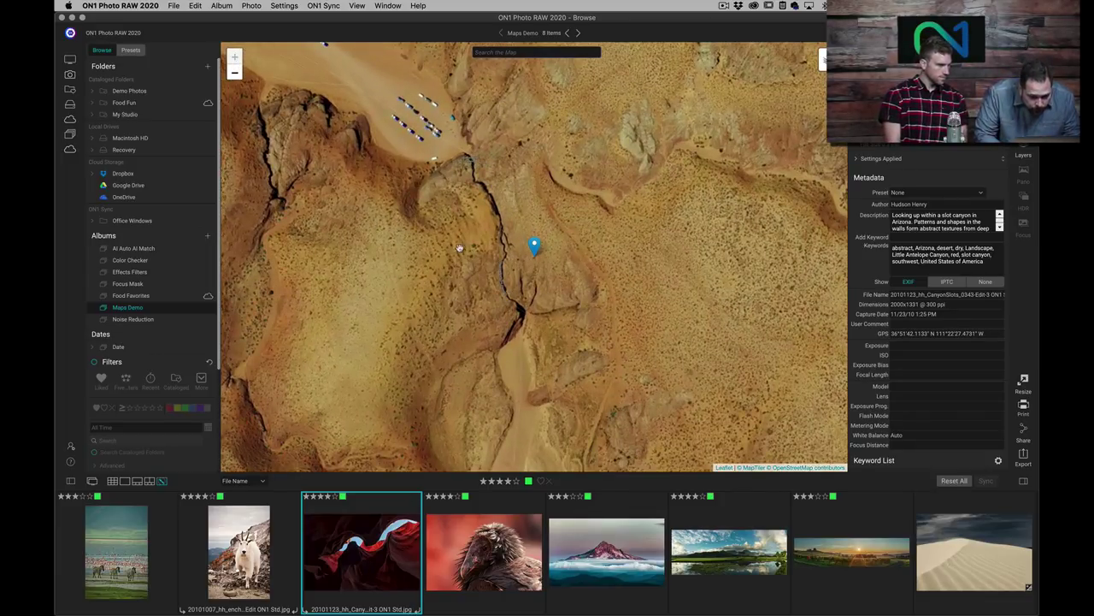
drag(462, 248, 466, 263)
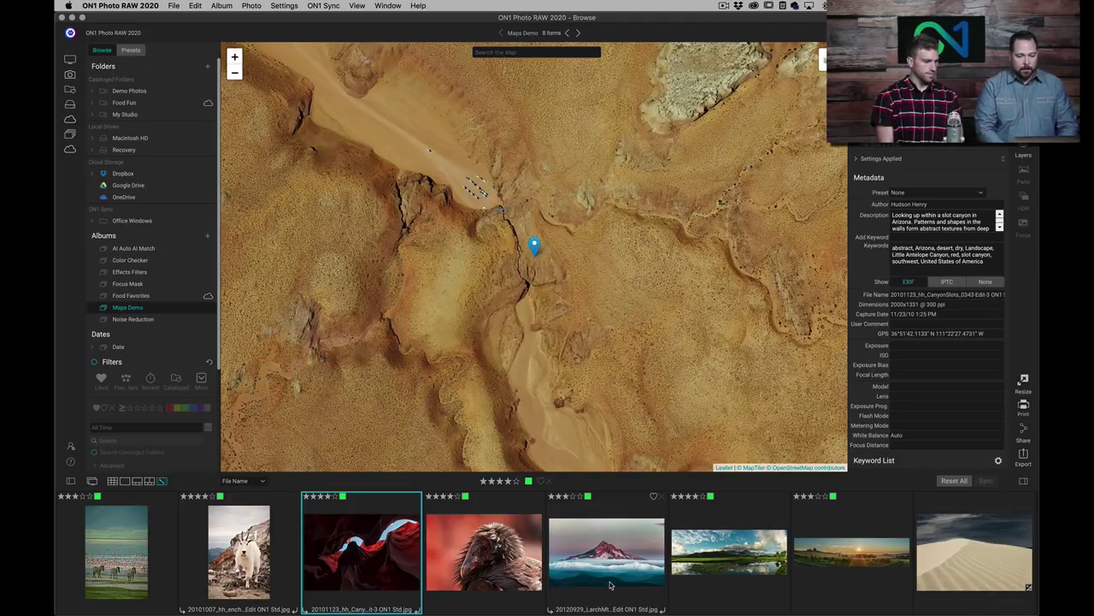
Step: Move the Mt. Hood photo's location to the rocky clearing in the forest northeast of its pin
click(610, 585)
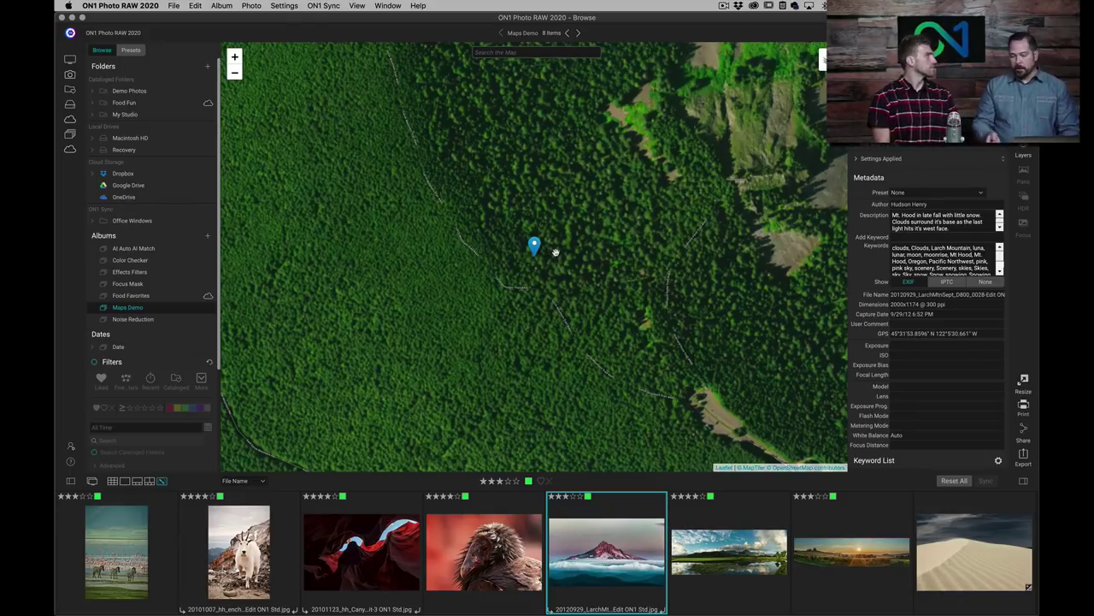
drag(555, 253, 408, 348)
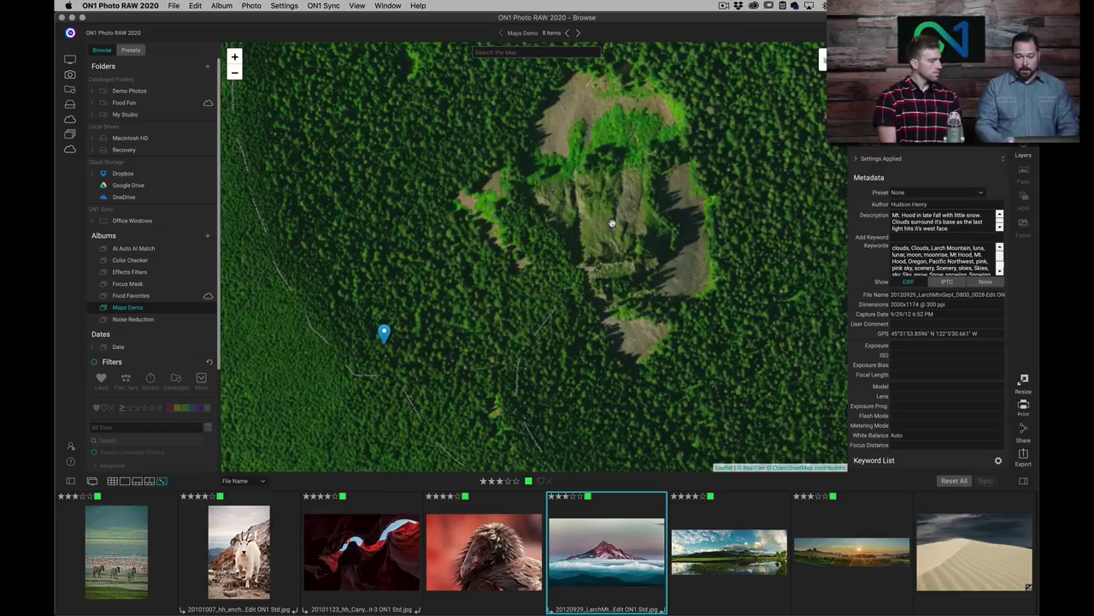
click(612, 223)
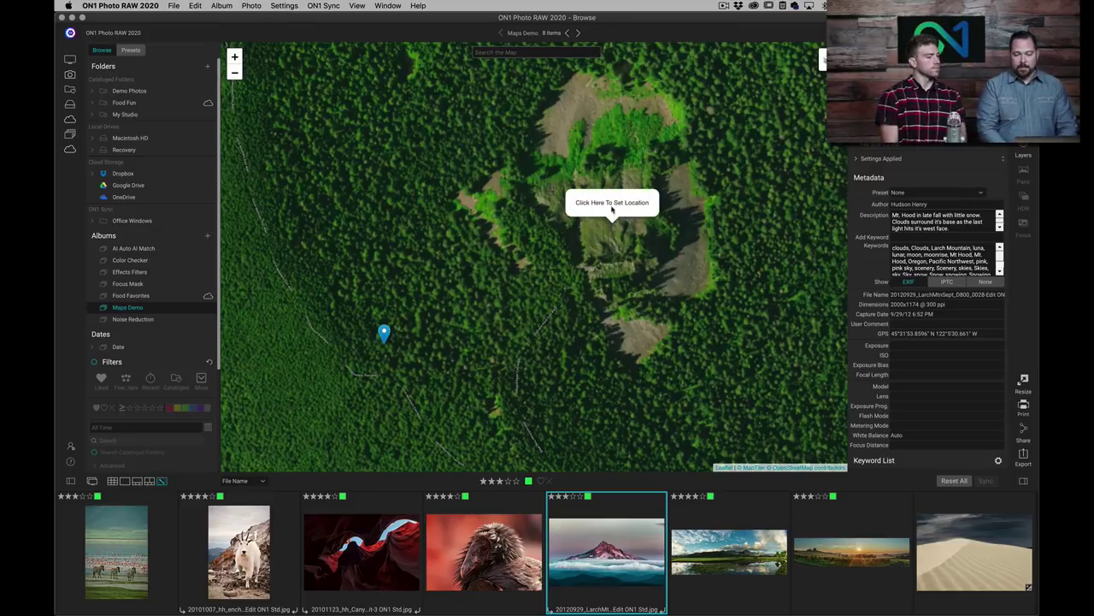
click(610, 204)
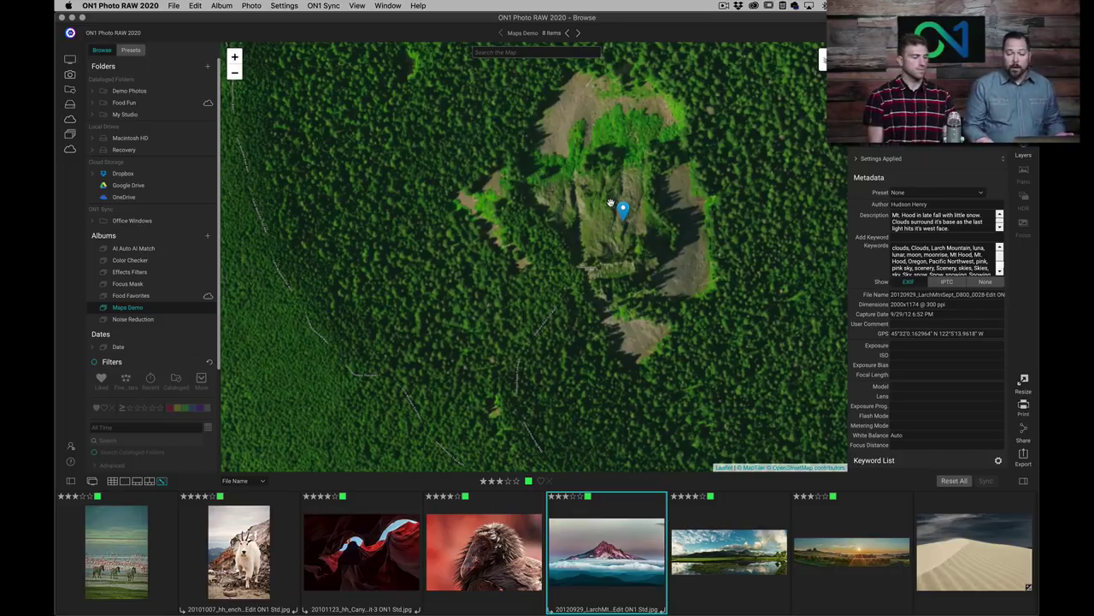
Step: For the untagged sand dune photo, search the map for "florence, or" and choose the city of Florence in Lane County
click(927, 568)
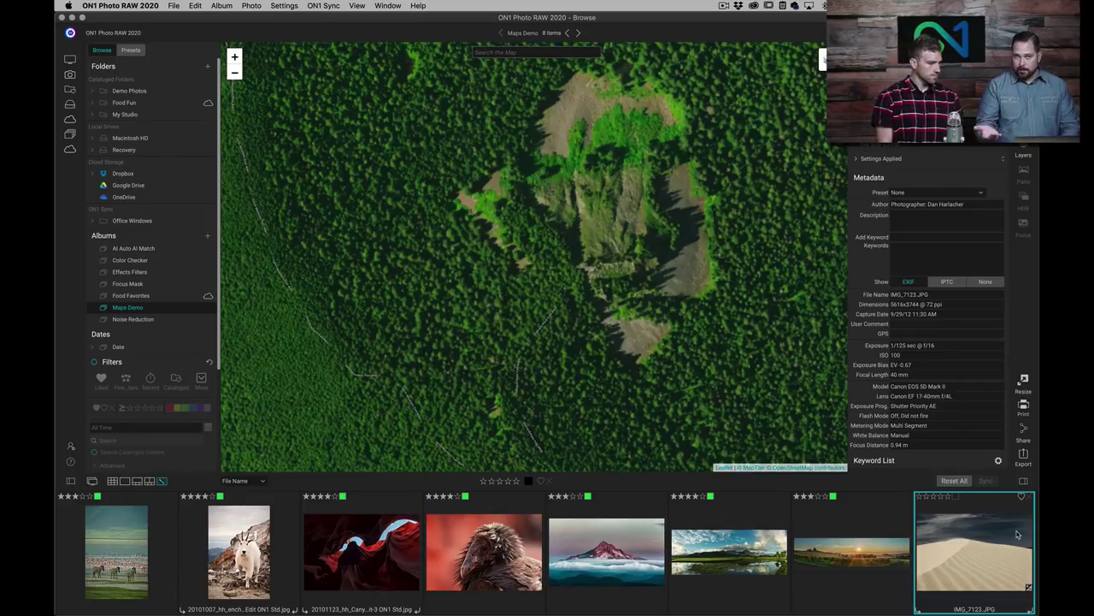
click(549, 52)
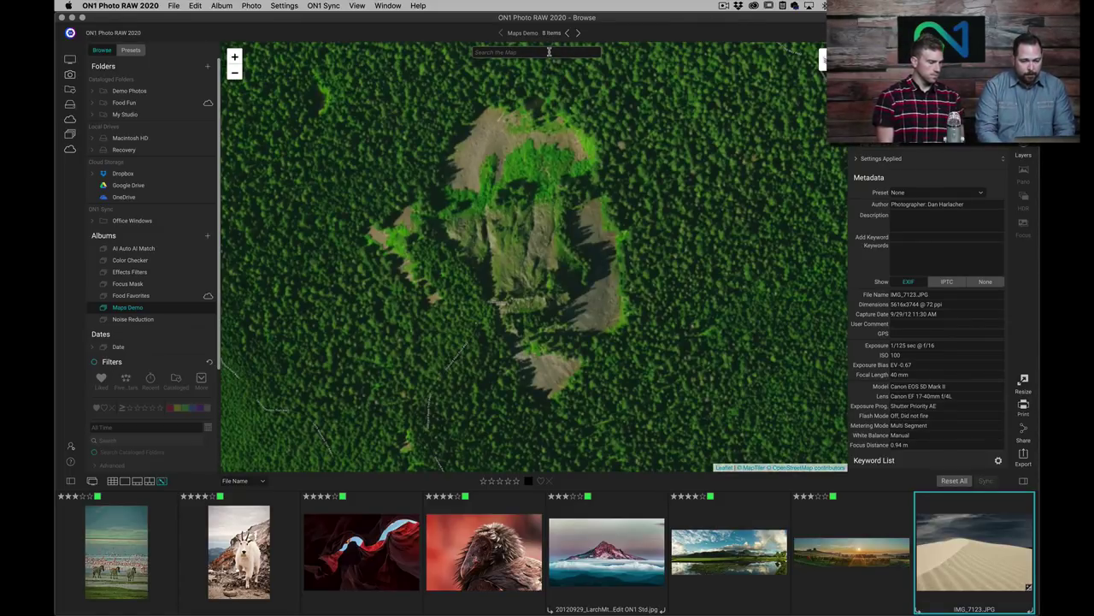
click(549, 51)
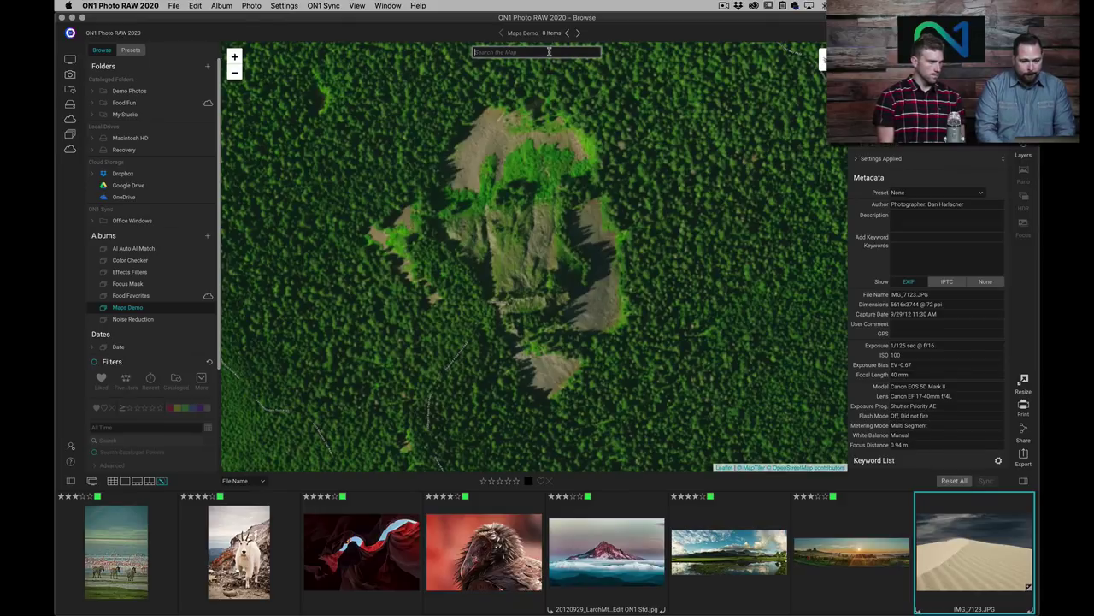
text(flore)
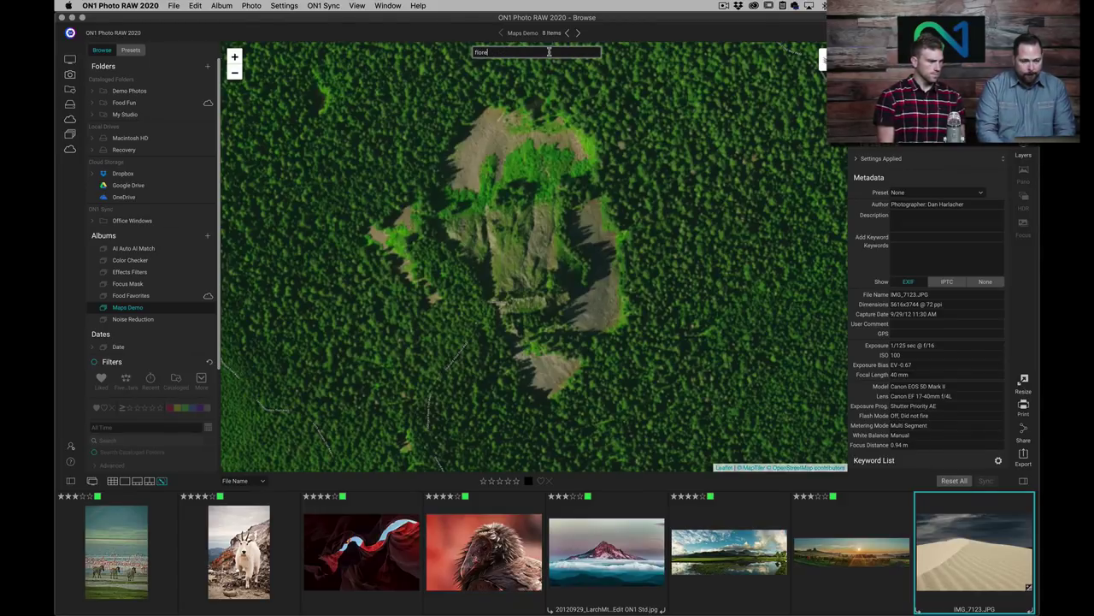
text(nce, o)
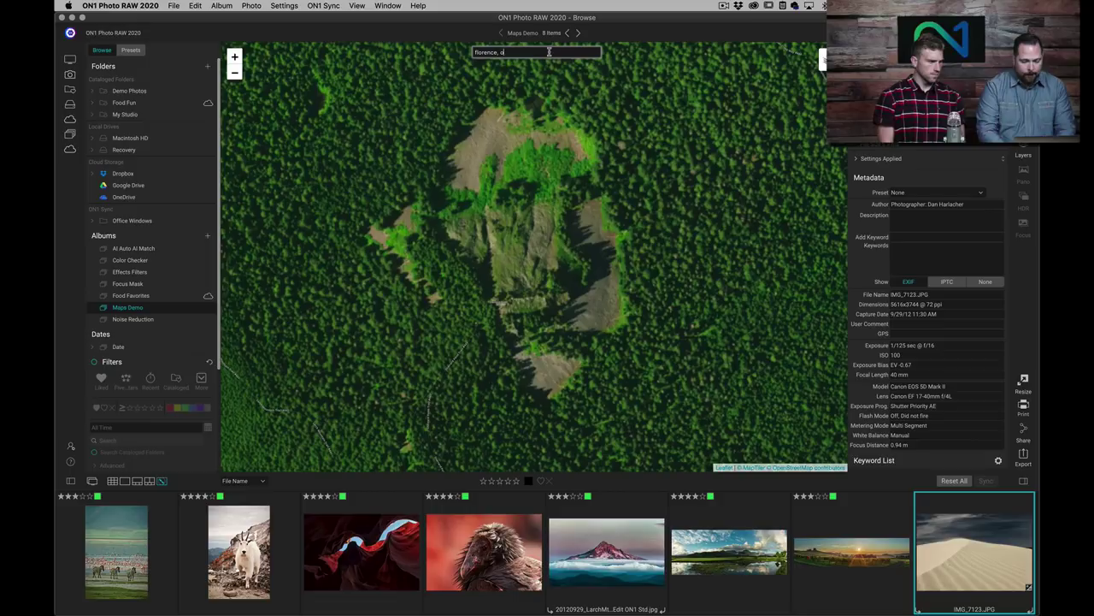
text(r)
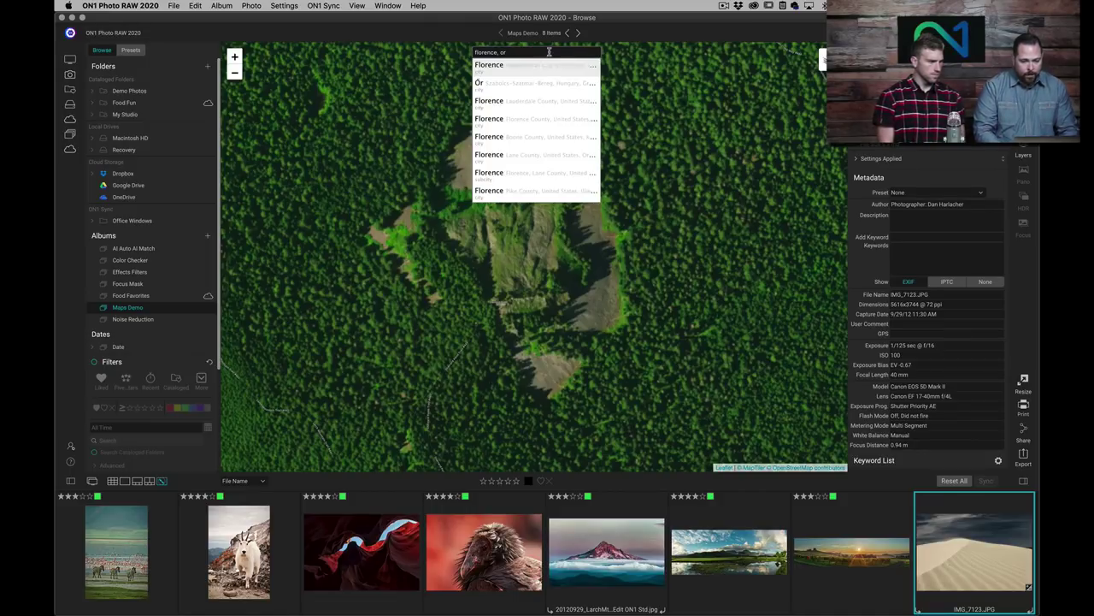
click(544, 159)
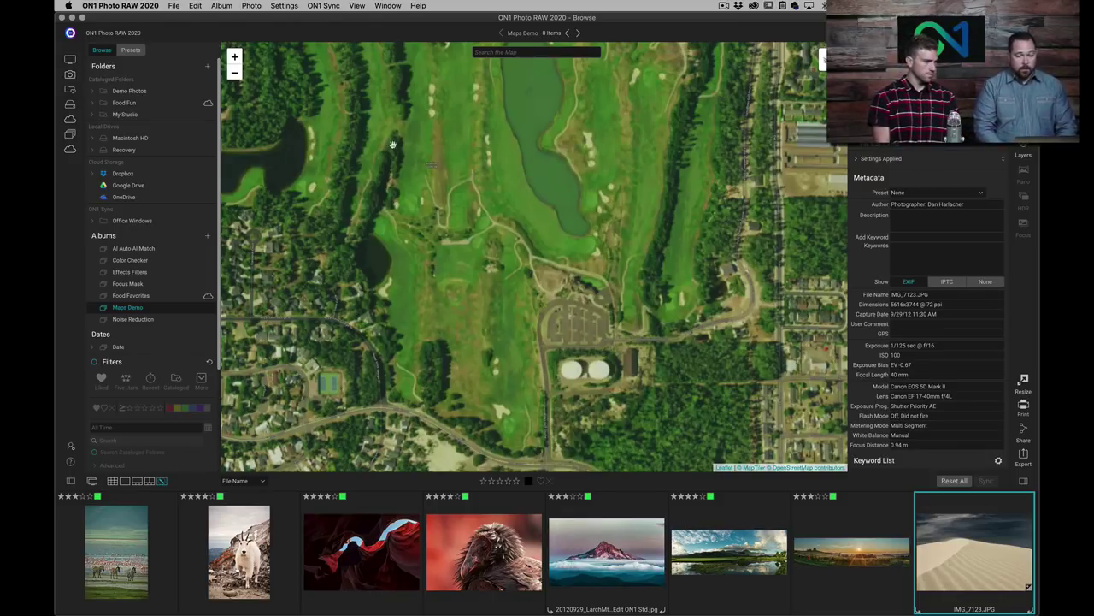
Step: Set the sand dune photo's location on the open dunes north of the golf course, beside the large white-roofed store
click(235, 74)
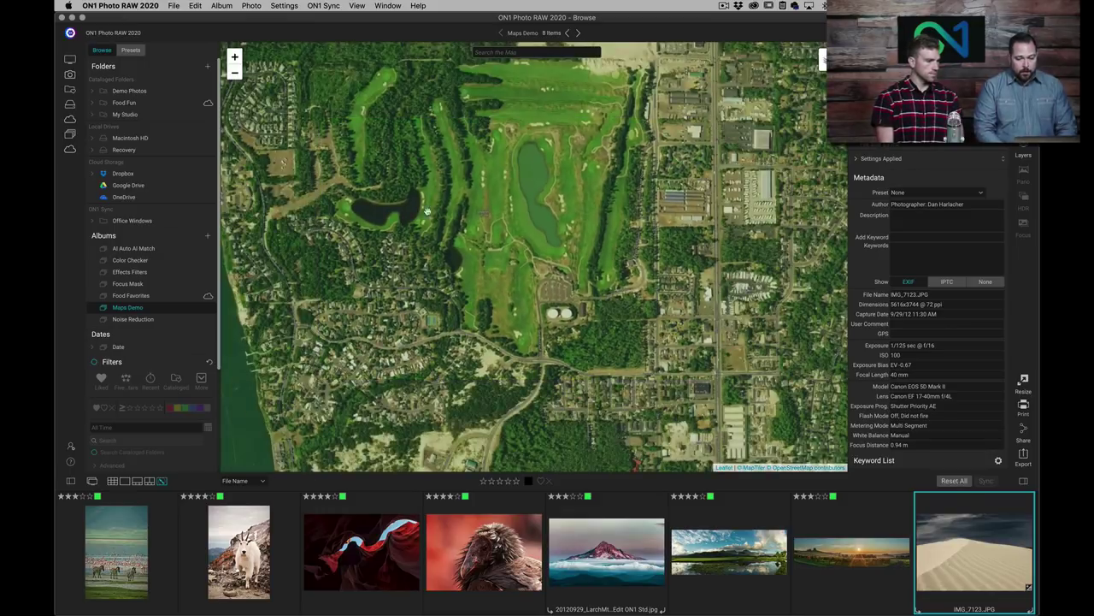
scroll(603, 157, up, 2)
drag(564, 328, 548, 395)
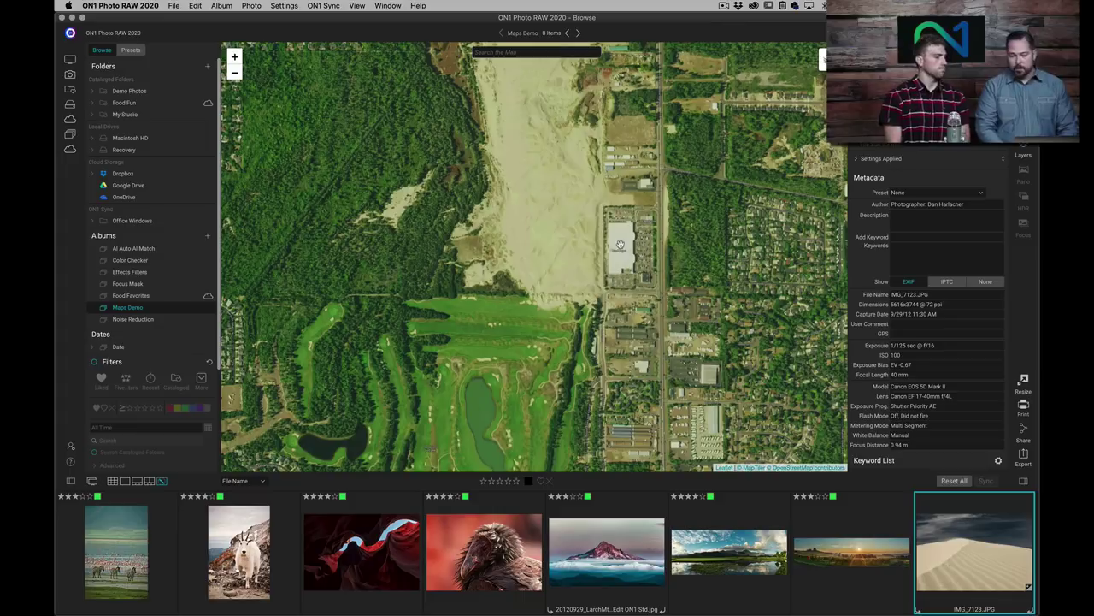
click(235, 56)
drag(725, 251, 684, 261)
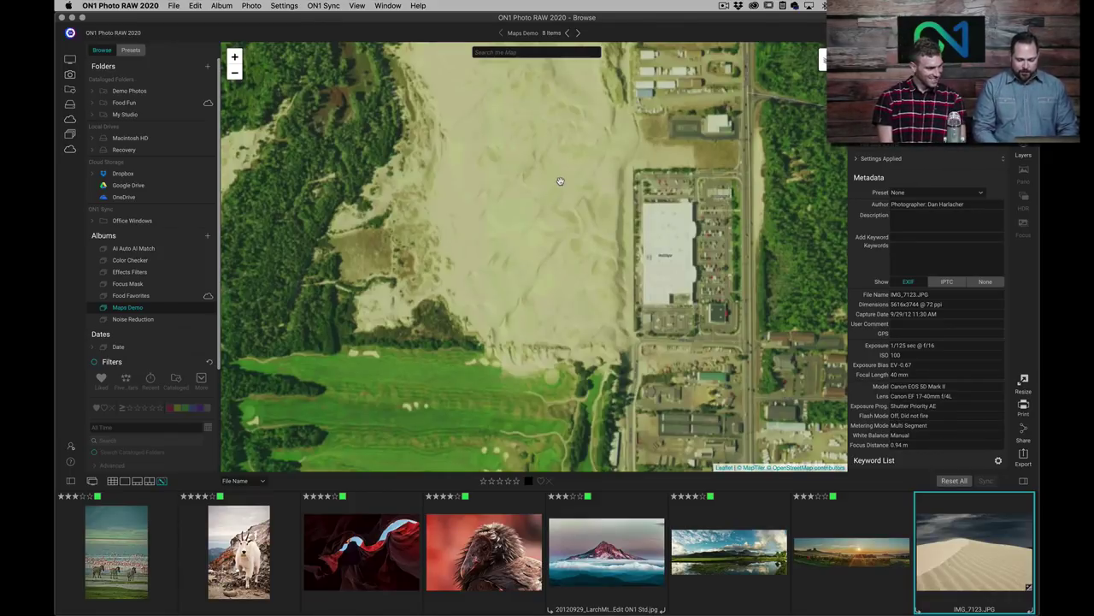
click(560, 181)
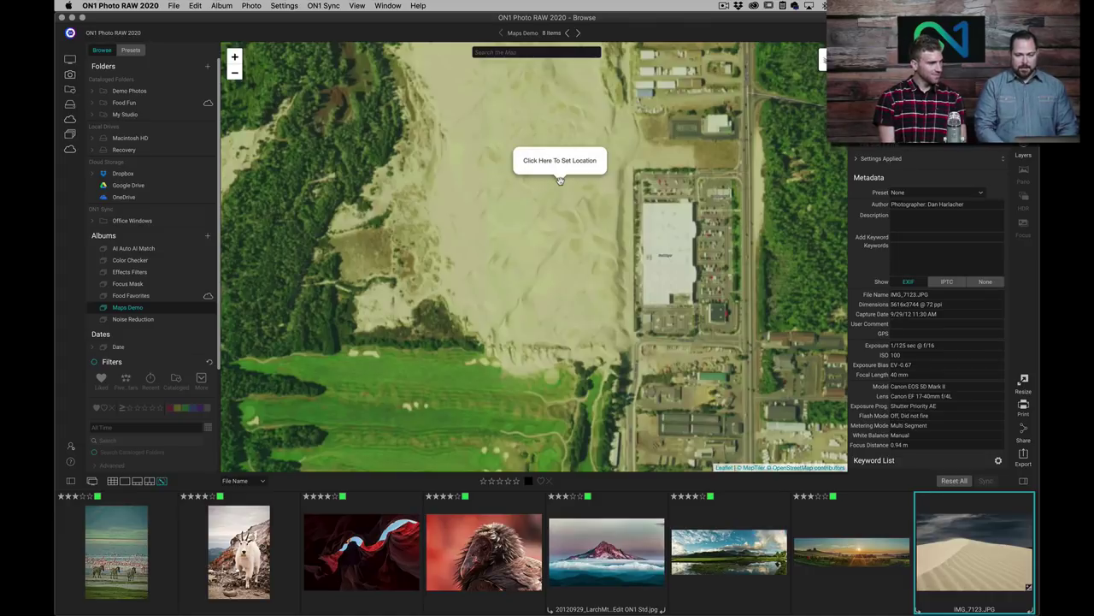
click(561, 160)
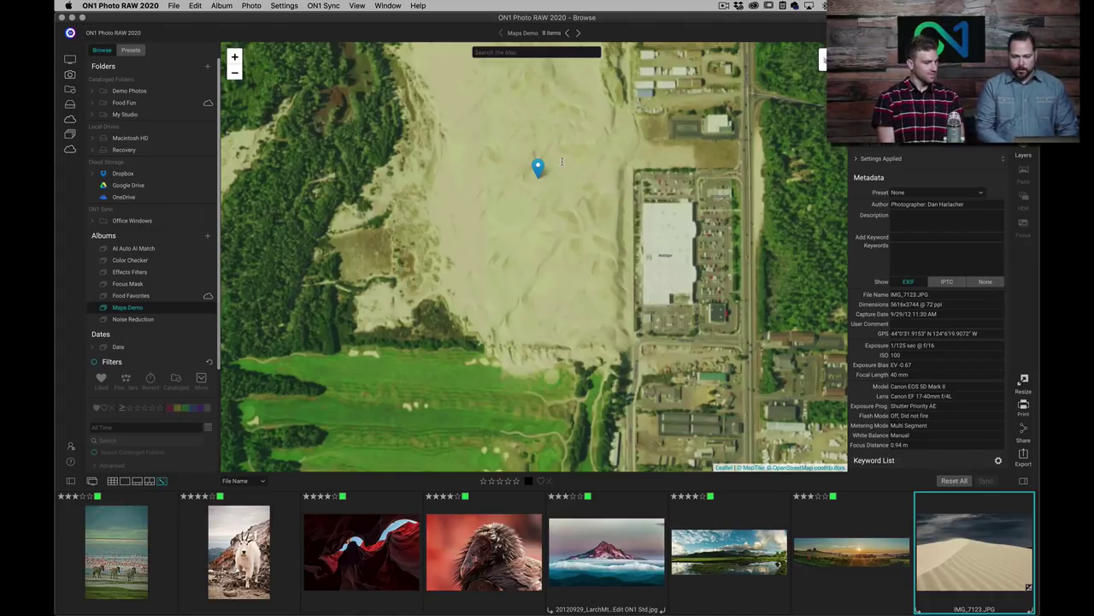
Step: Check the dune photo's GPS field, and set the location information of all the album's photos from their GPS coordinates
click(962, 332)
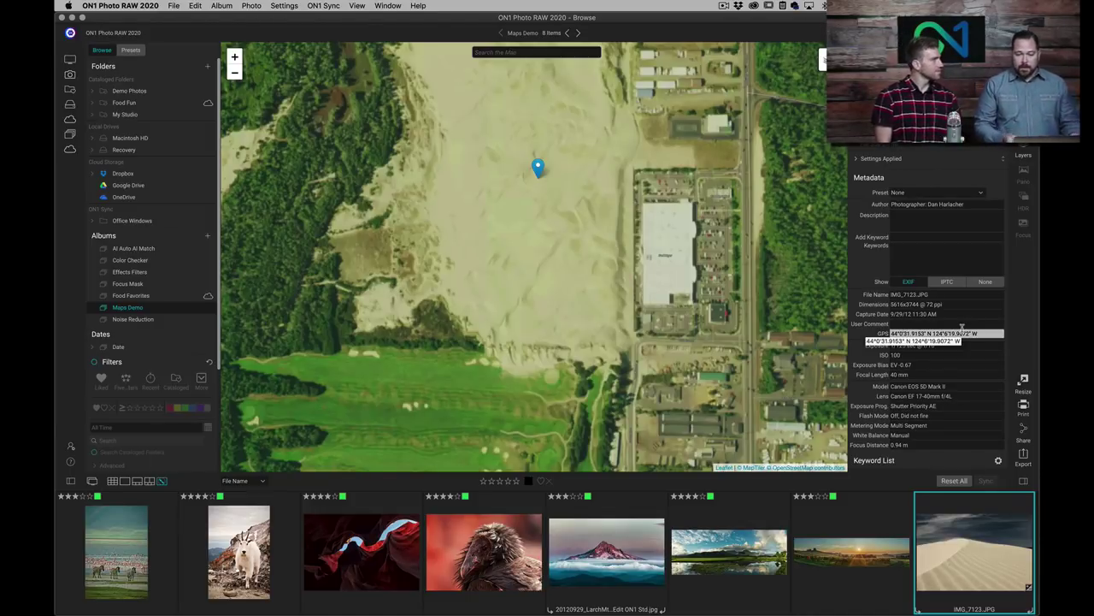
key(Return)
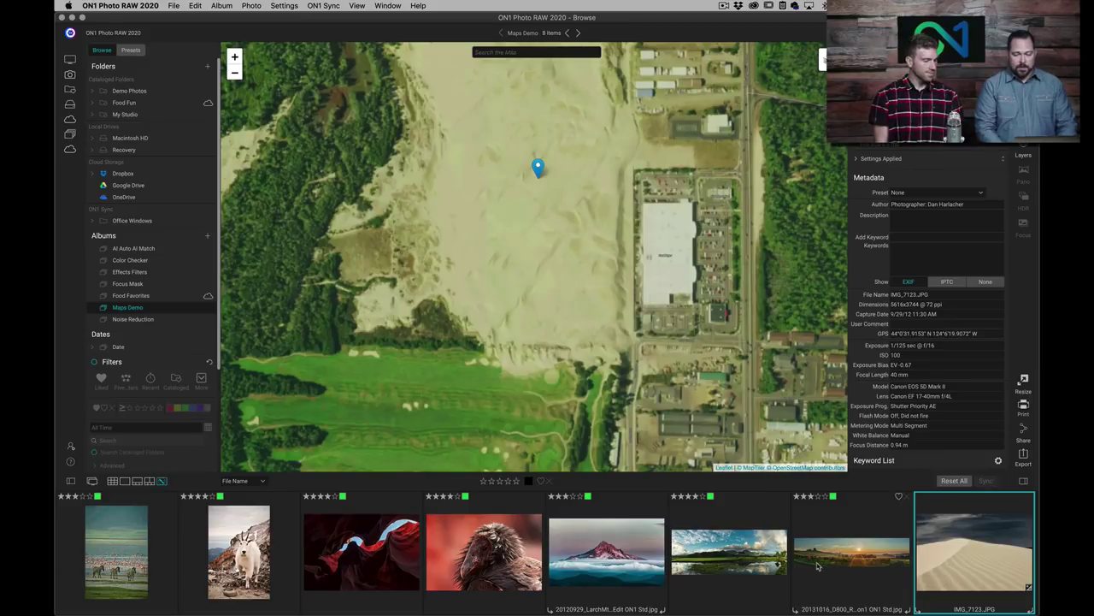
click(251, 5)
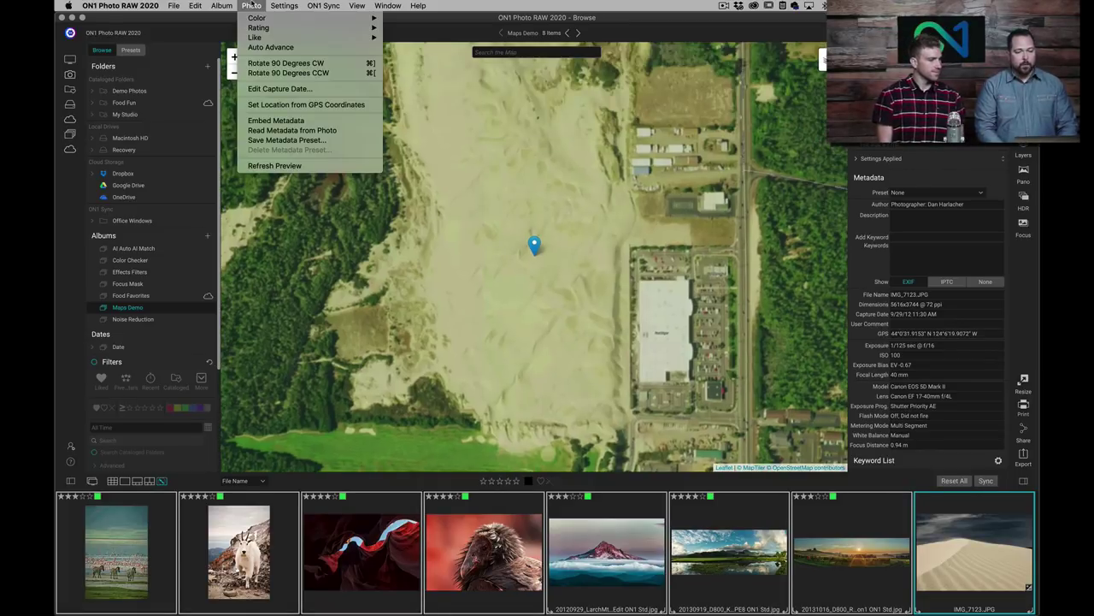
click(274, 106)
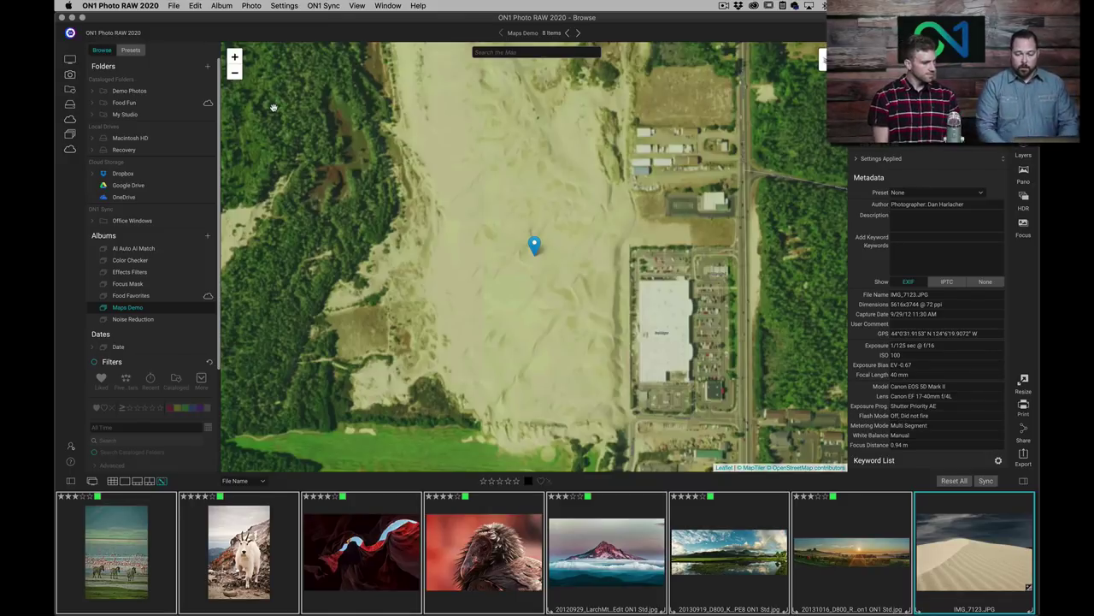
Step: Examine the IPTC location fields of the sand dune photo and the vineyard sunrise photo before it
click(951, 283)
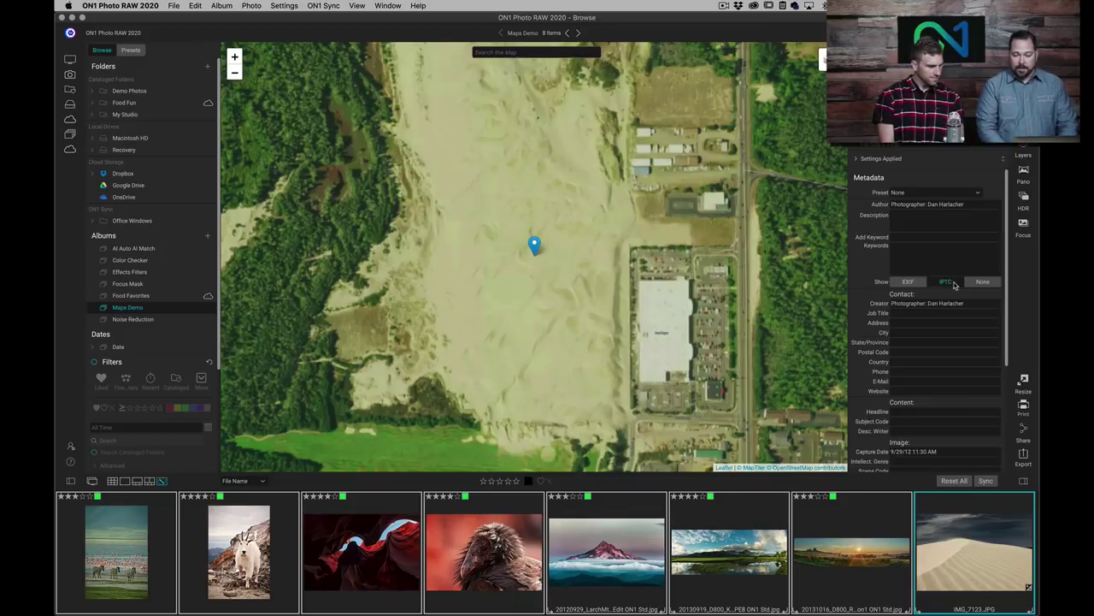
scroll(944, 368, down, 5)
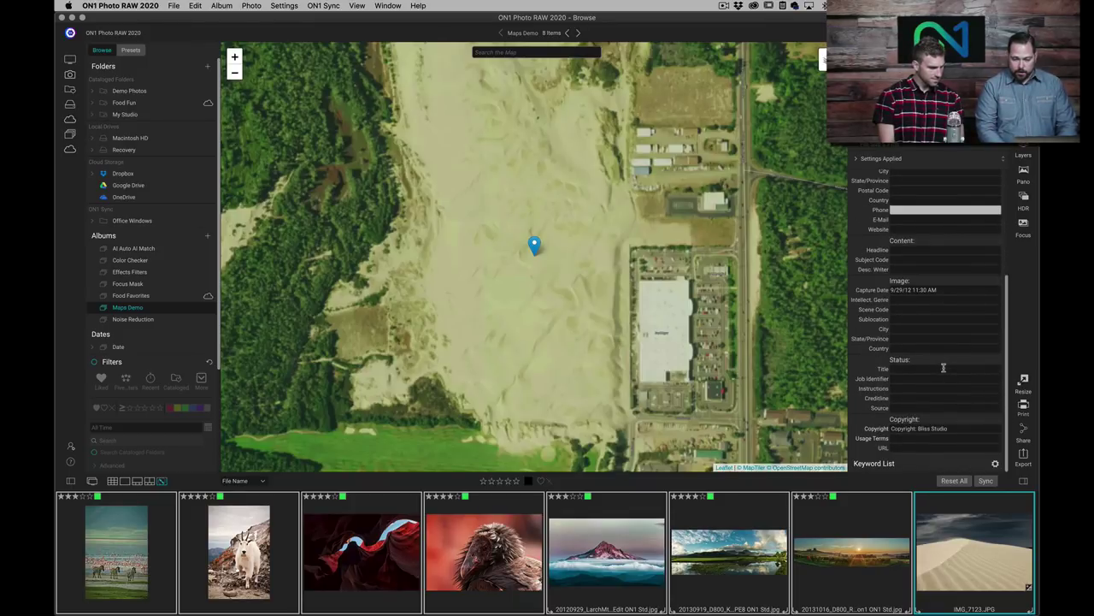
key(Left)
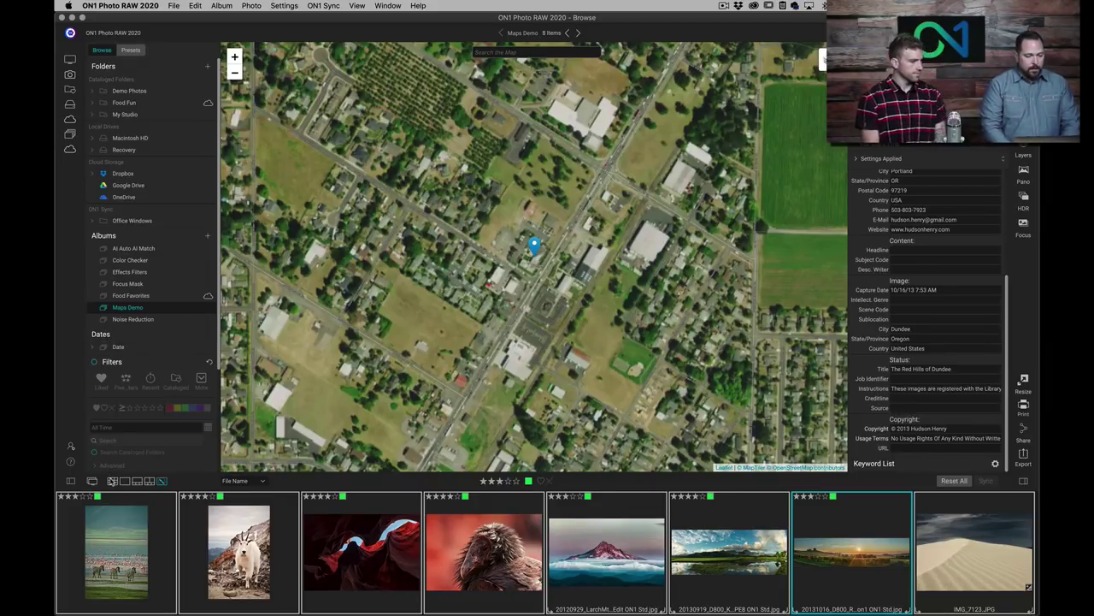
Step: Return to the thumbnail grid and browse the photos dated 2018 in the Dates list
click(112, 480)
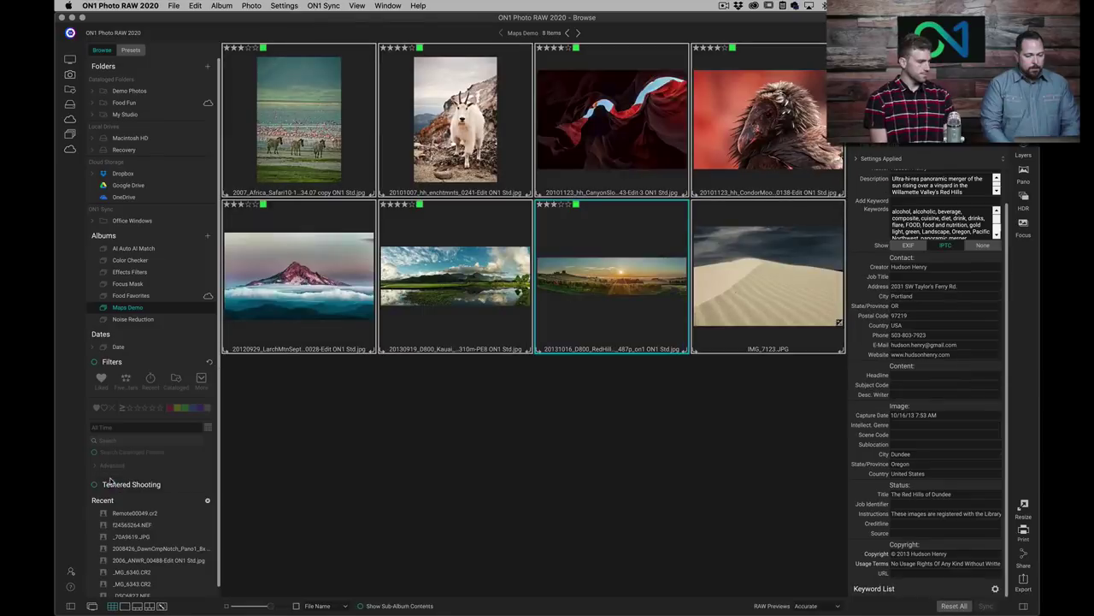
click(94, 348)
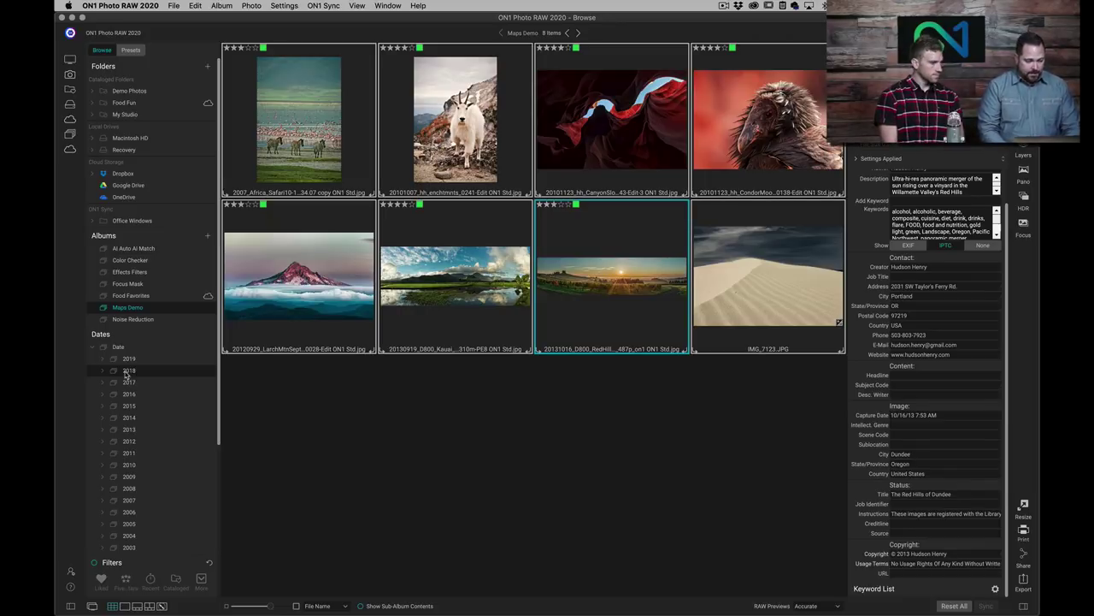
click(128, 370)
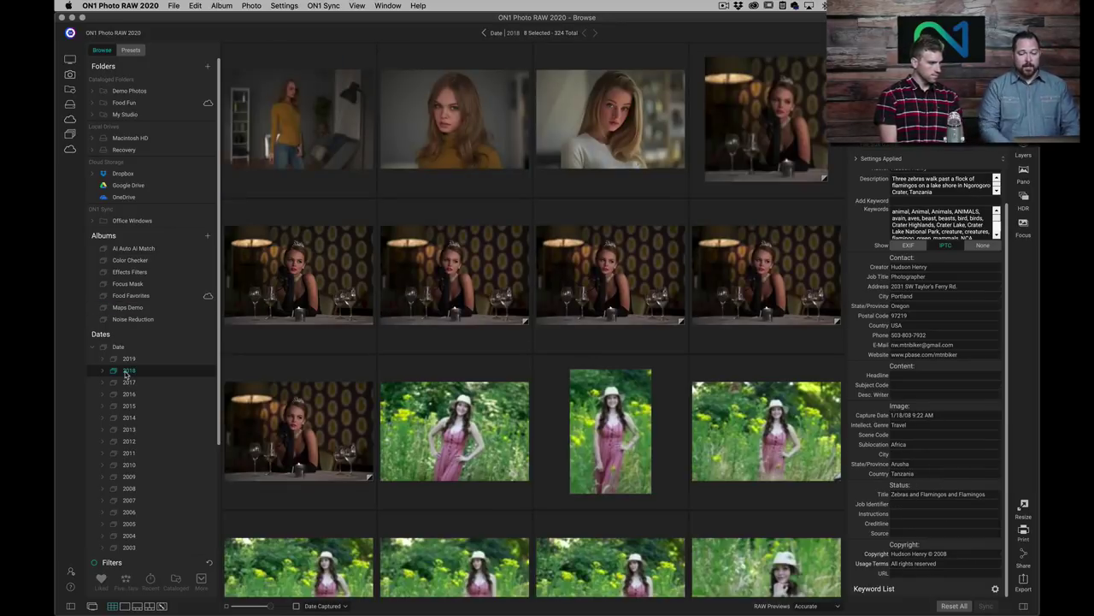
scroll(527, 182, down, 5)
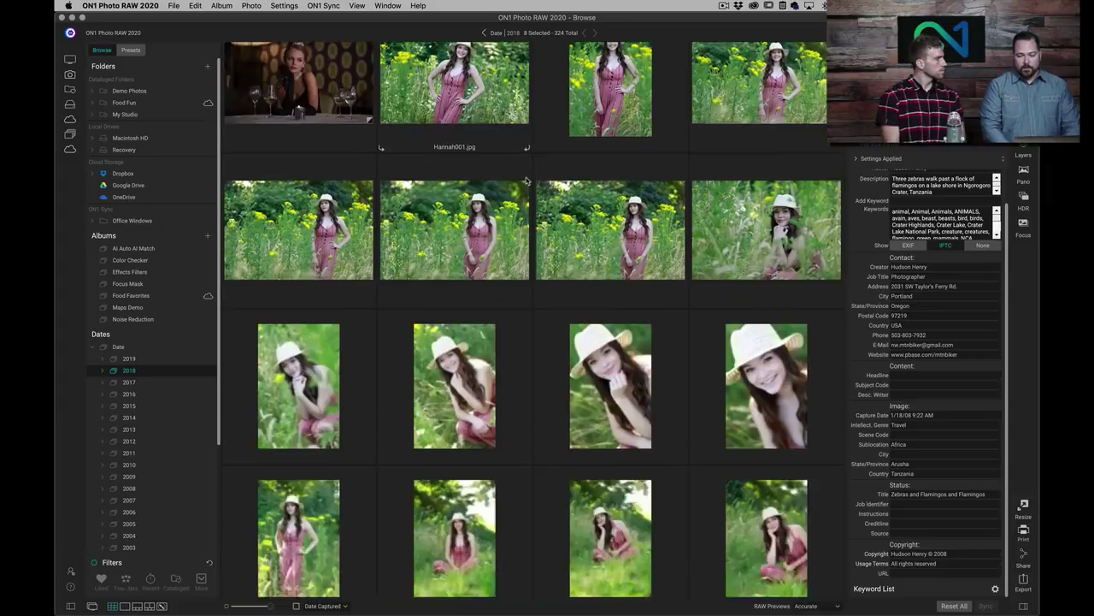
Step: Browse the photos from July 2018 in the Dates list, narrowing them to Thursday July 5
scroll(526, 181, up, 5)
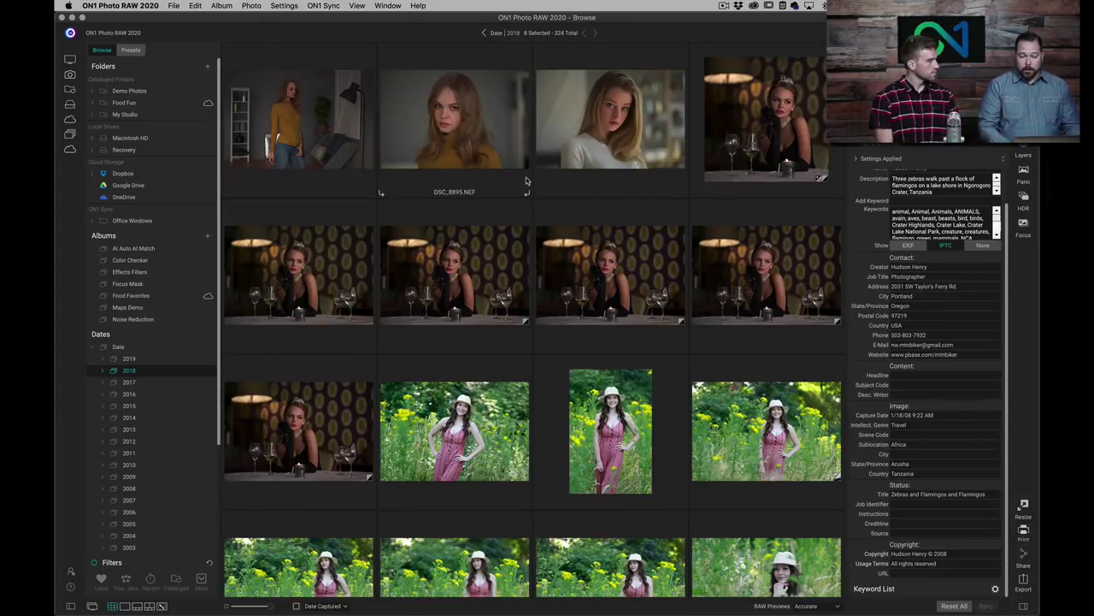
click(104, 371)
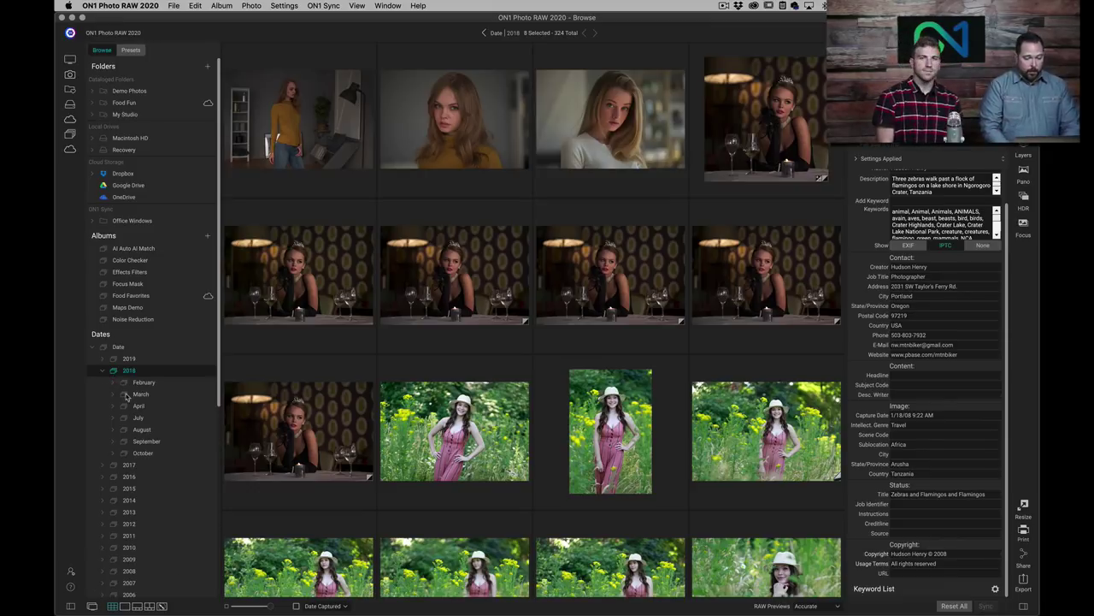
click(138, 418)
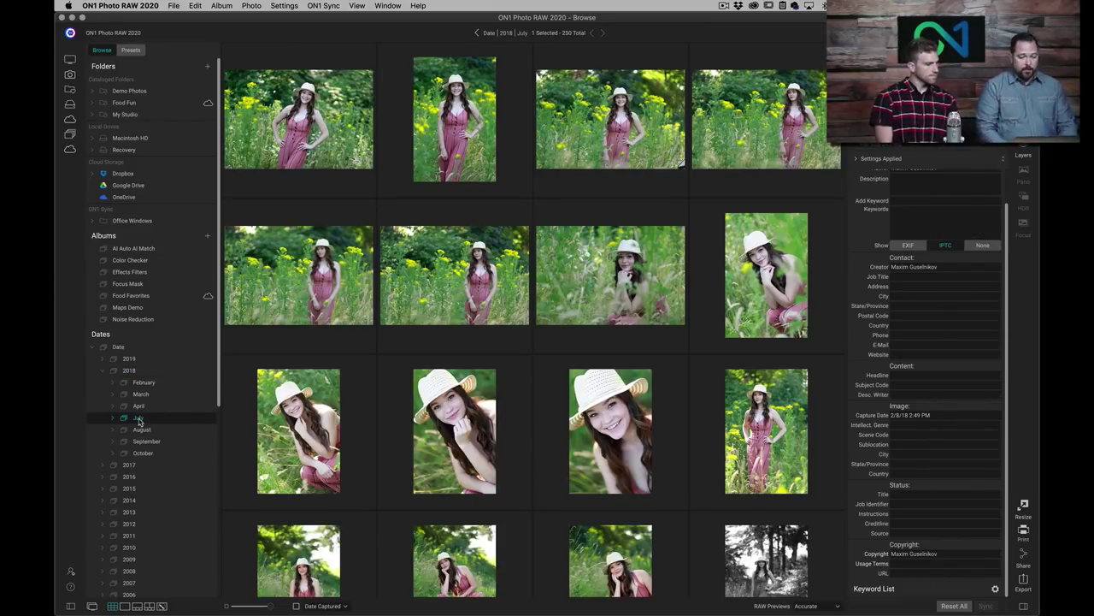
click(114, 418)
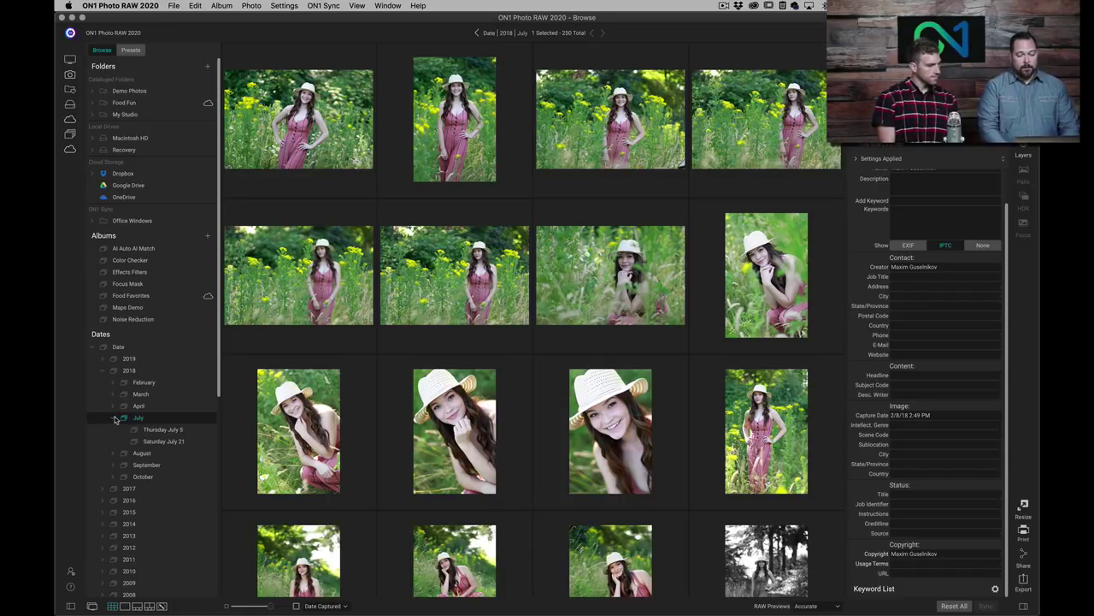
click(162, 431)
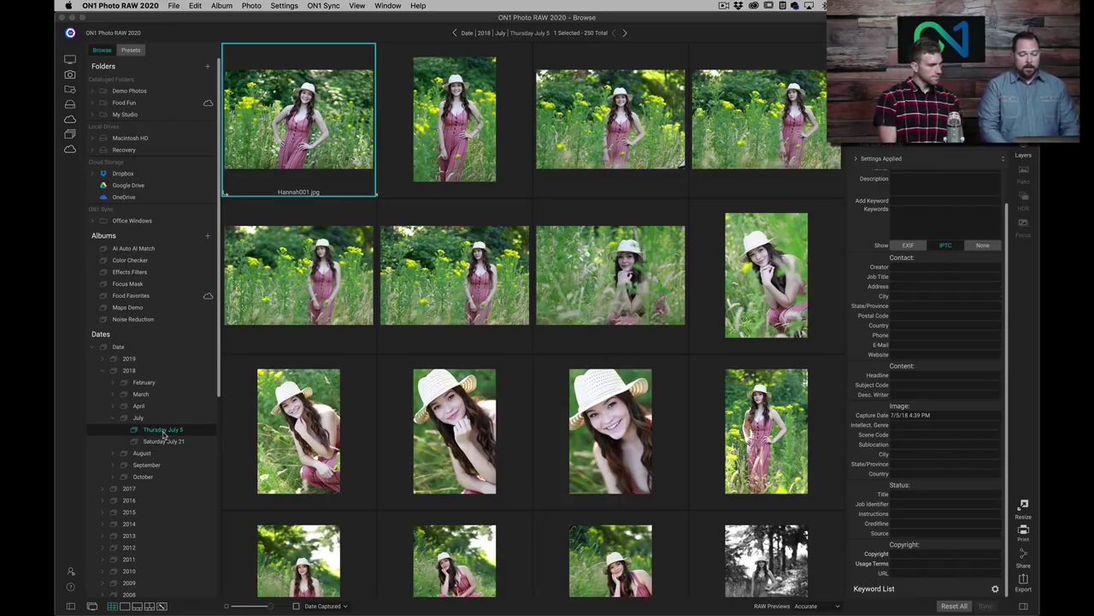
scroll(454, 303, down, 10)
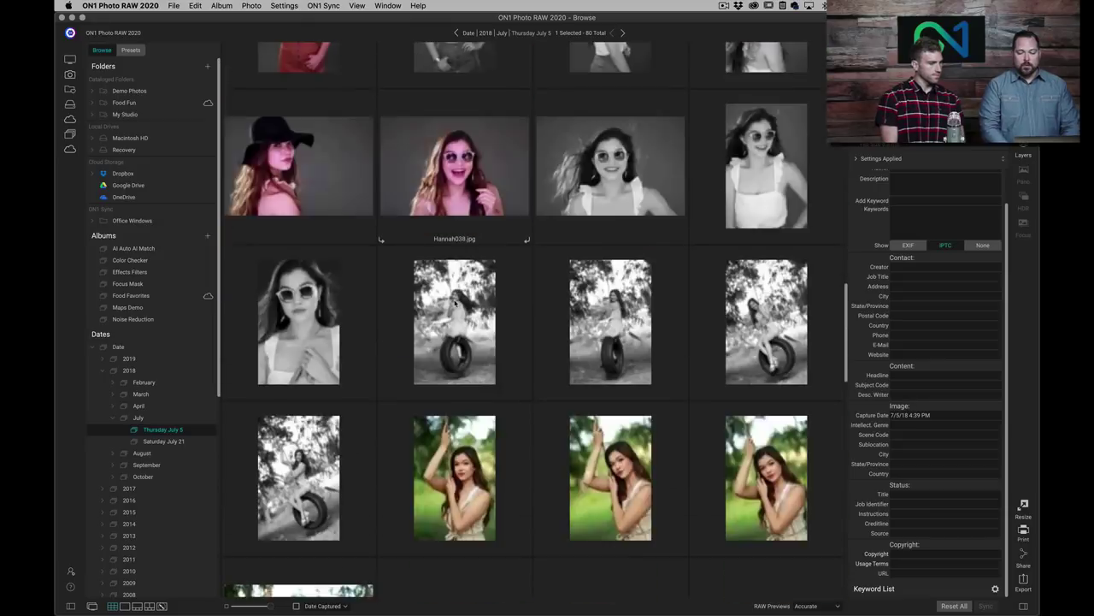
scroll(455, 304, up, 5)
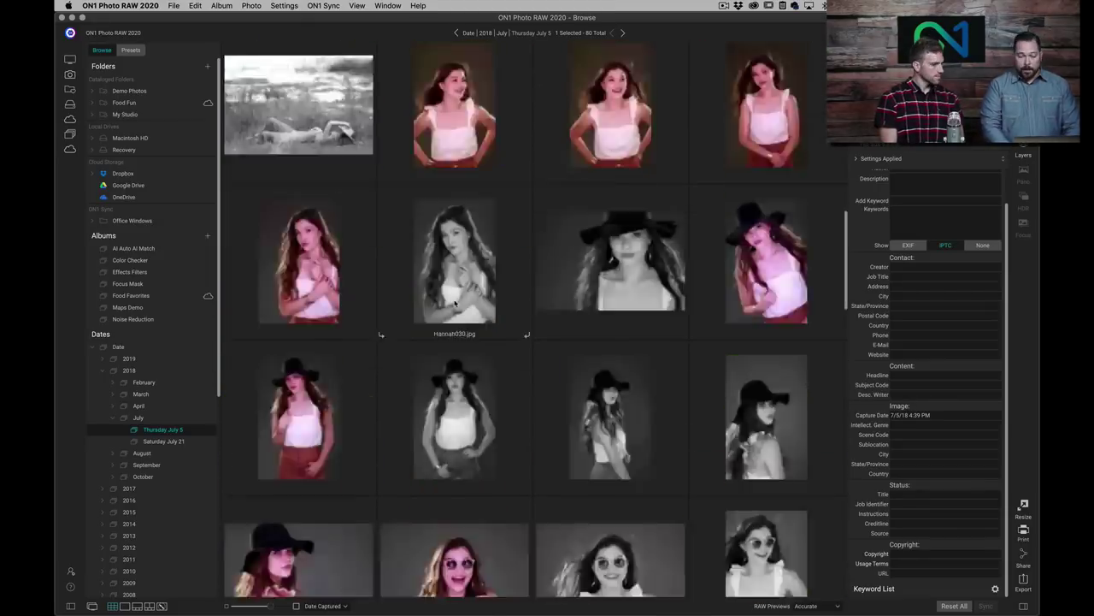
scroll(455, 304, up, 5)
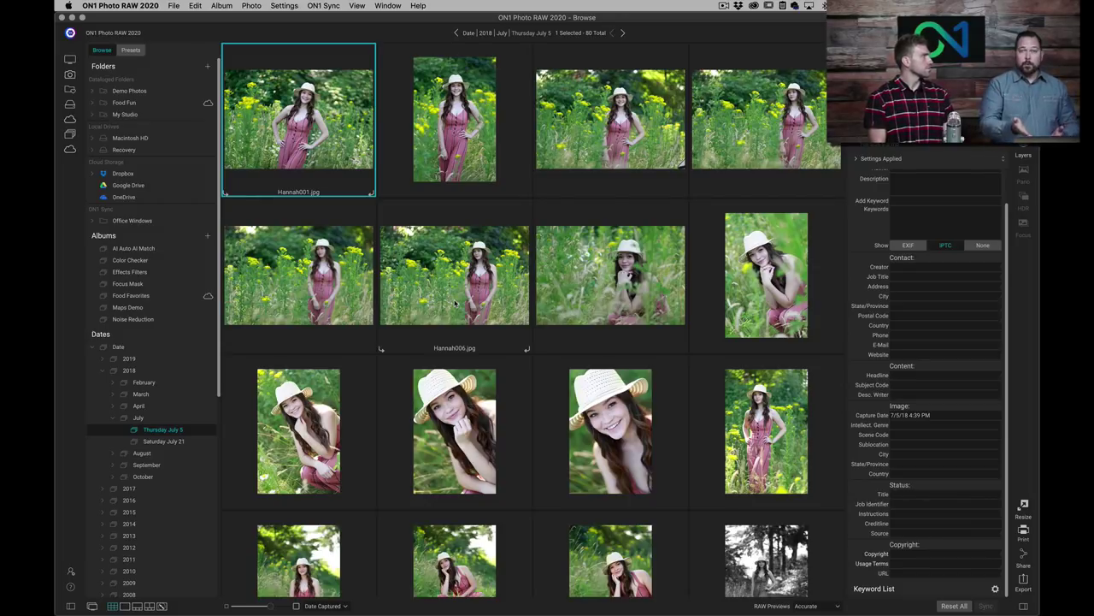
Step: Select all photos in the Food Favorites album and open them for printing
click(134, 296)
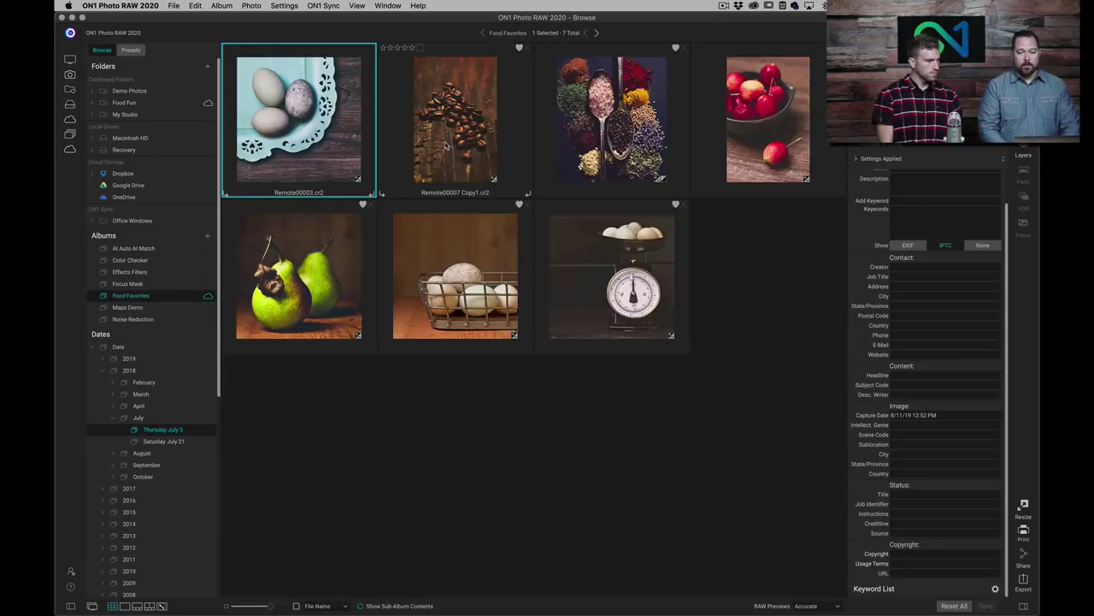
click(446, 146)
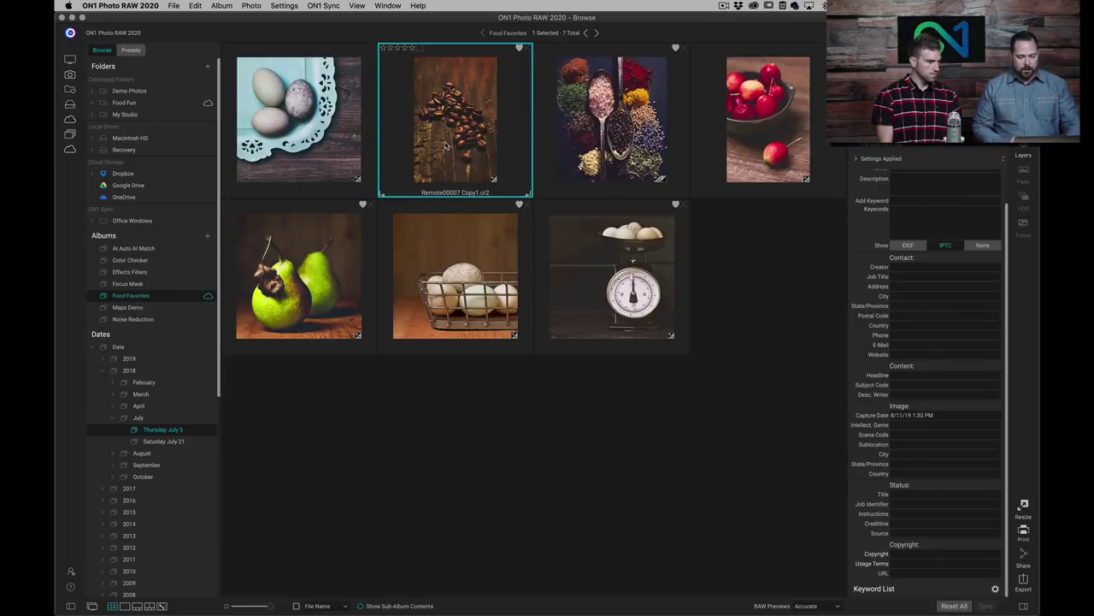
key(super+a)
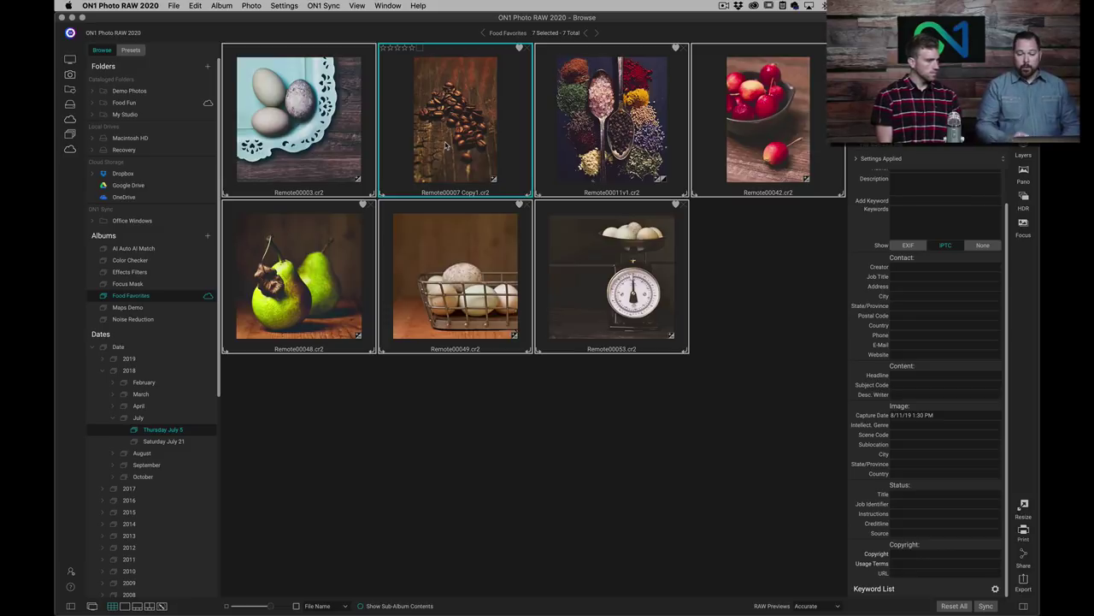
click(1023, 530)
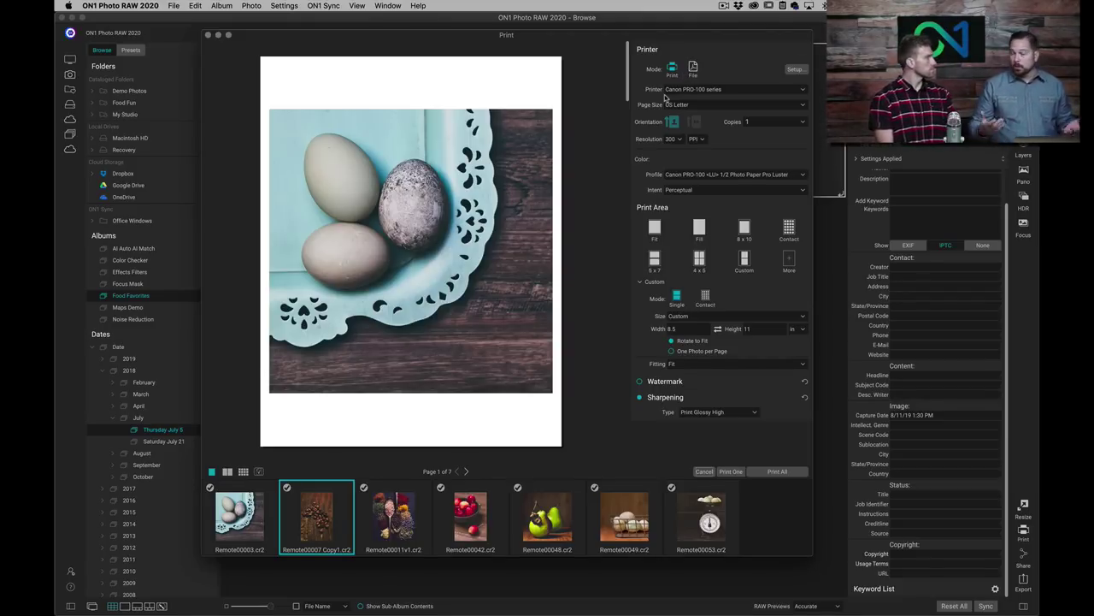
Step: Examine the available printer color profiles and the print preview of the eggs photo
click(681, 176)
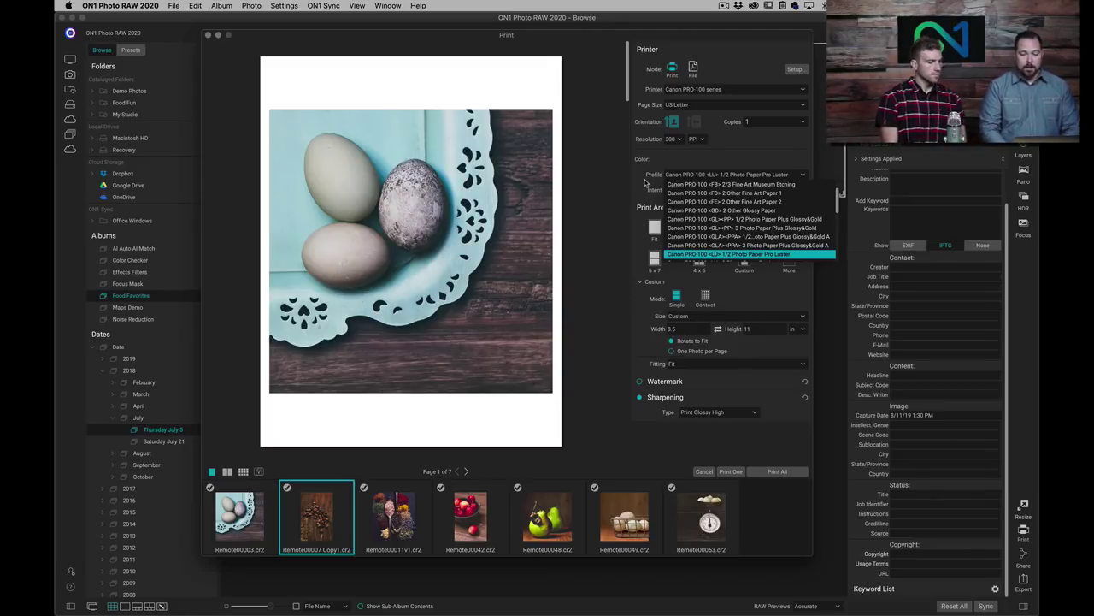
click(647, 183)
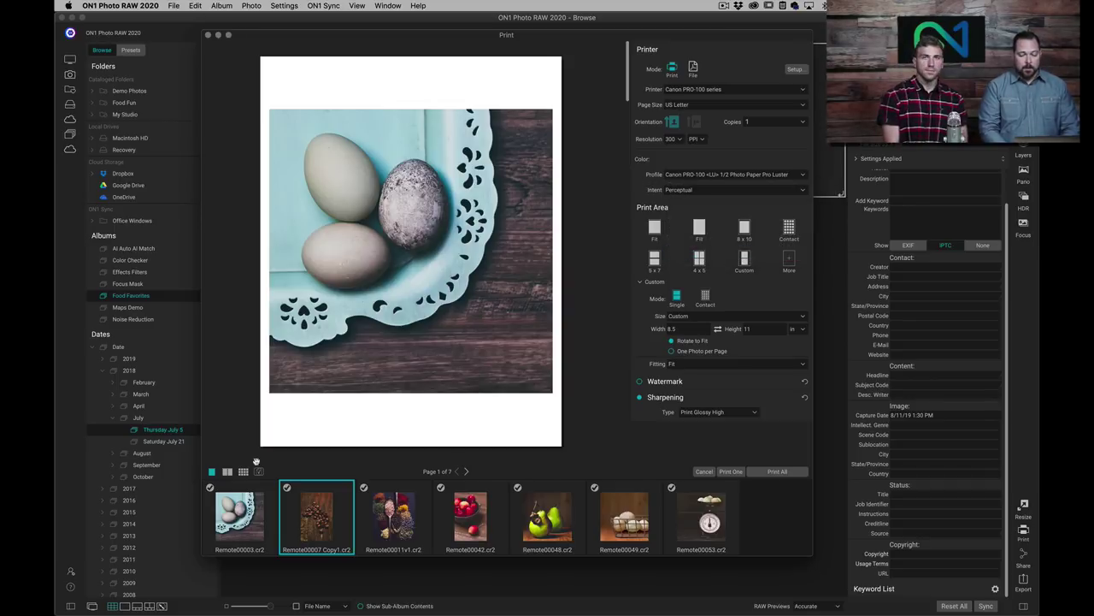
click(259, 472)
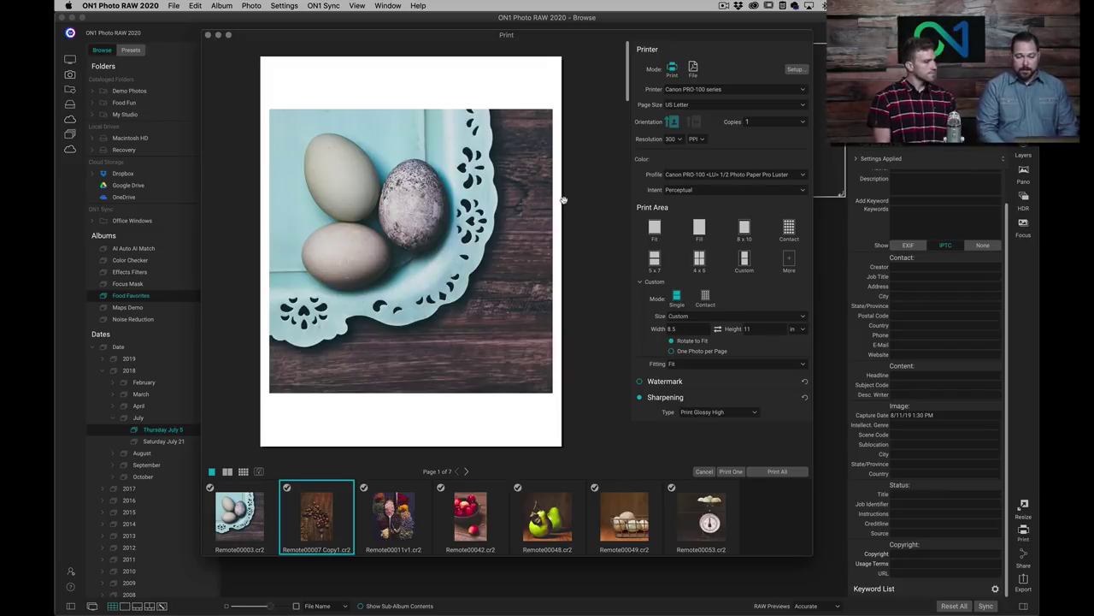
Step: Arrange the food photos in the 5 x 7 print area and set their fitting to Fit
click(654, 259)
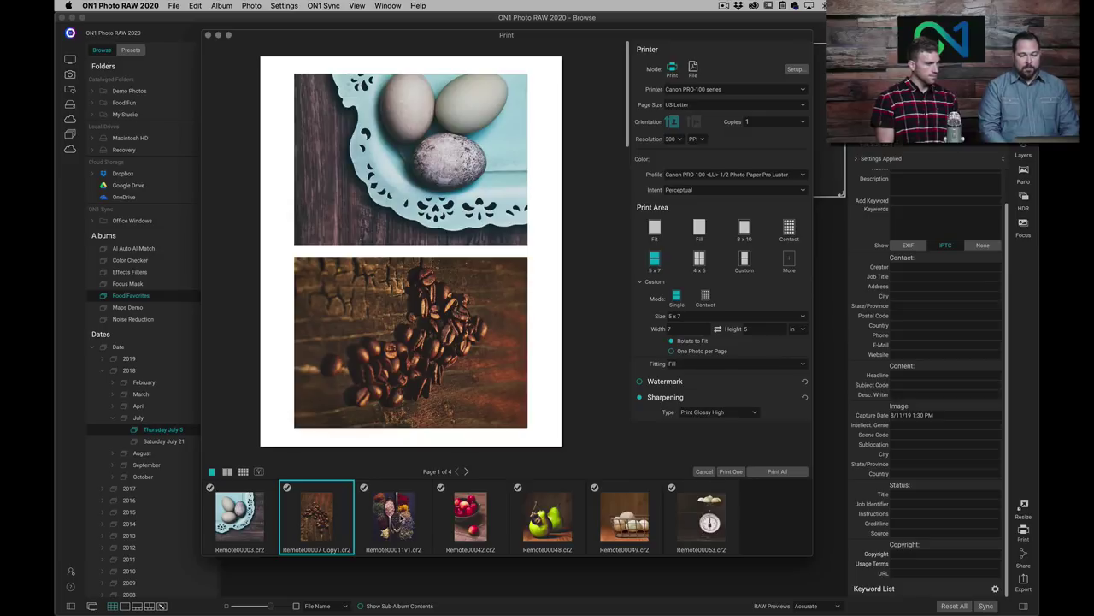
click(398, 522)
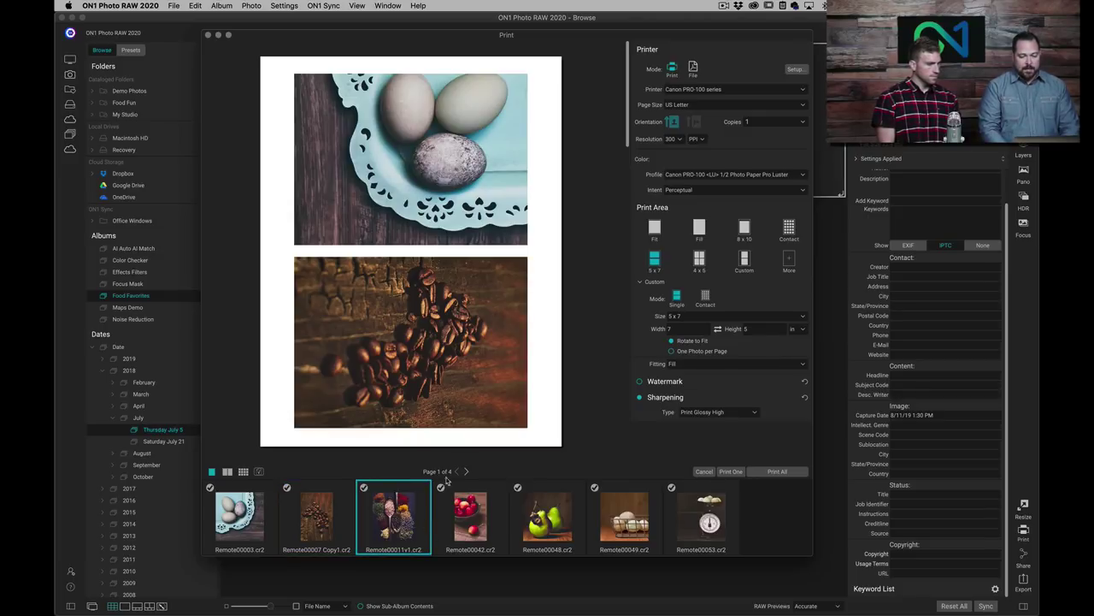
click(468, 472)
click(468, 472)
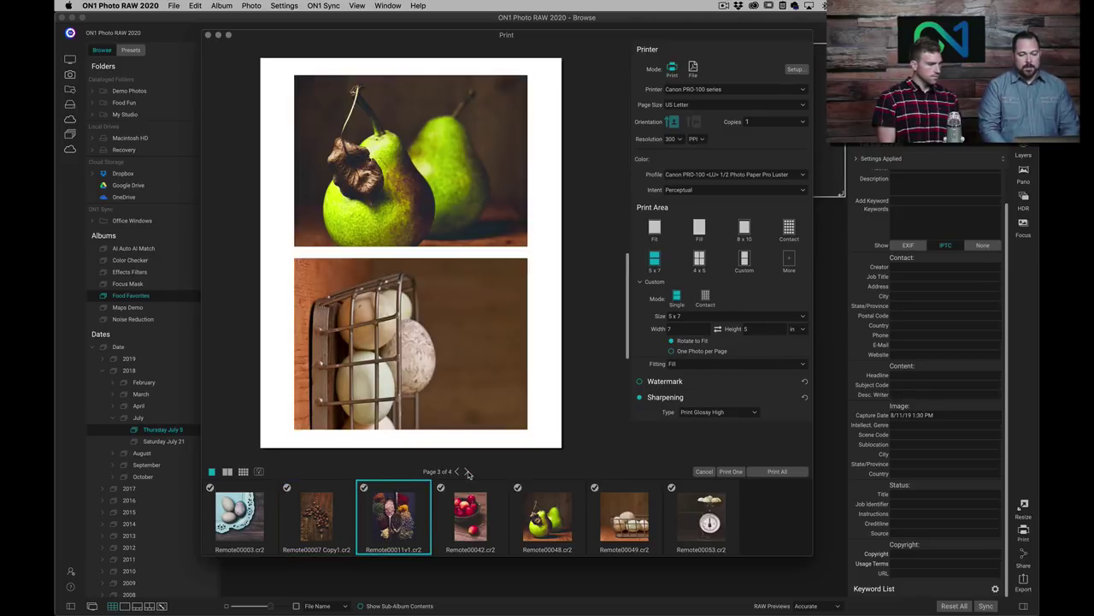
click(456, 472)
click(457, 472)
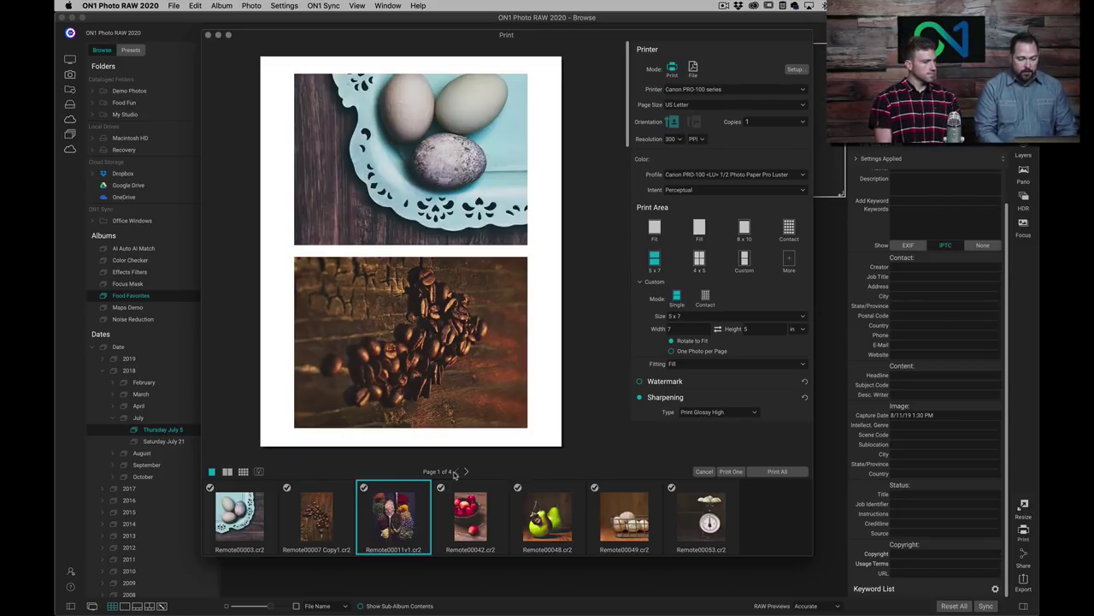
click(675, 365)
click(682, 375)
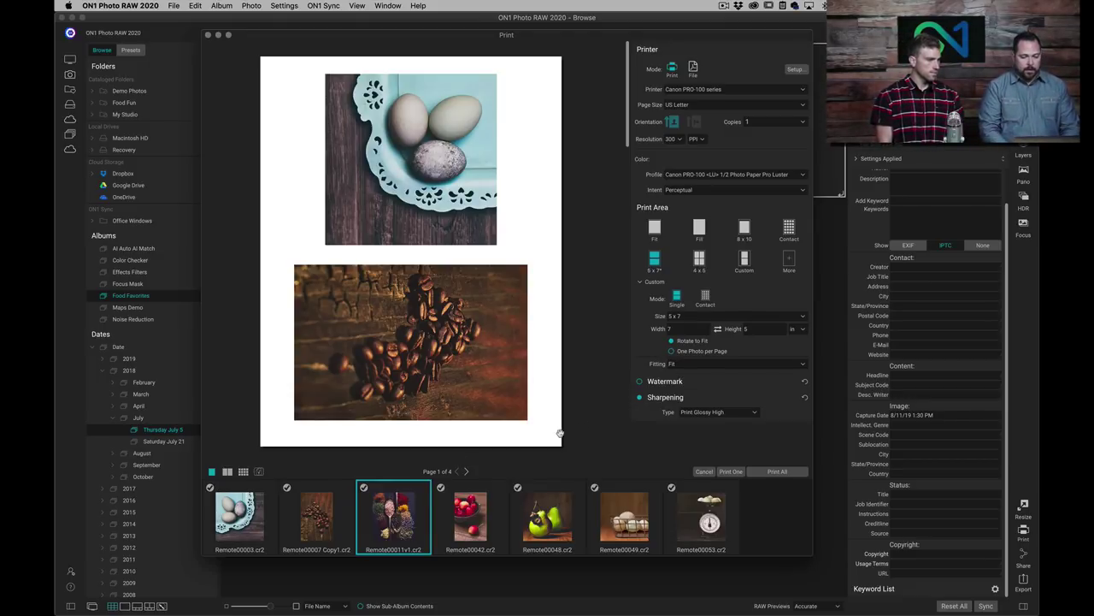
Step: Turn on the Made with ON1 watermark for the prints
click(657, 383)
click(640, 382)
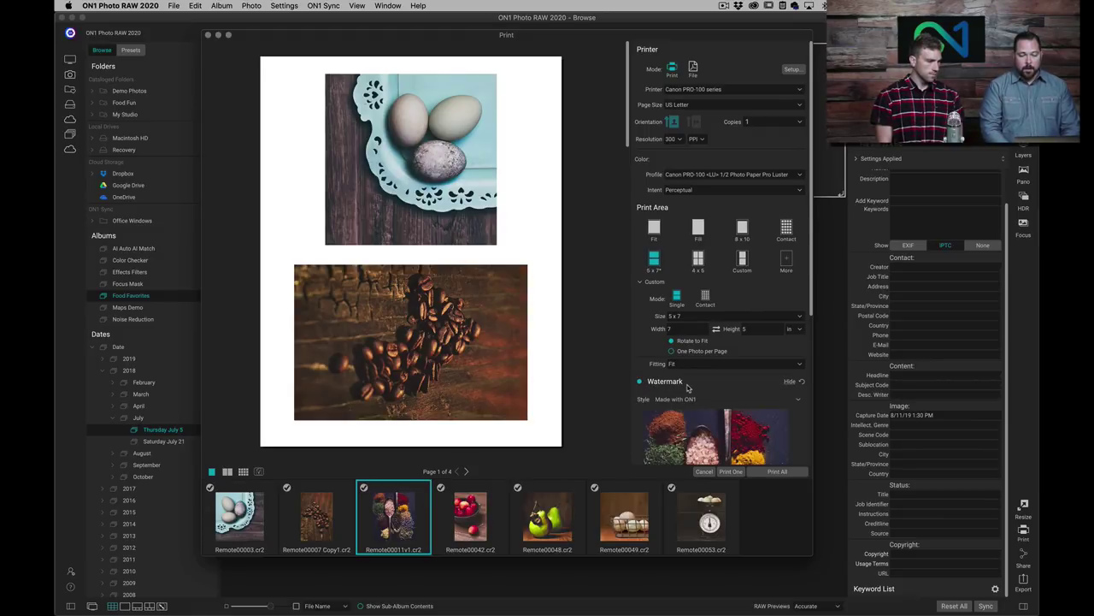
scroll(695, 402, down, 5)
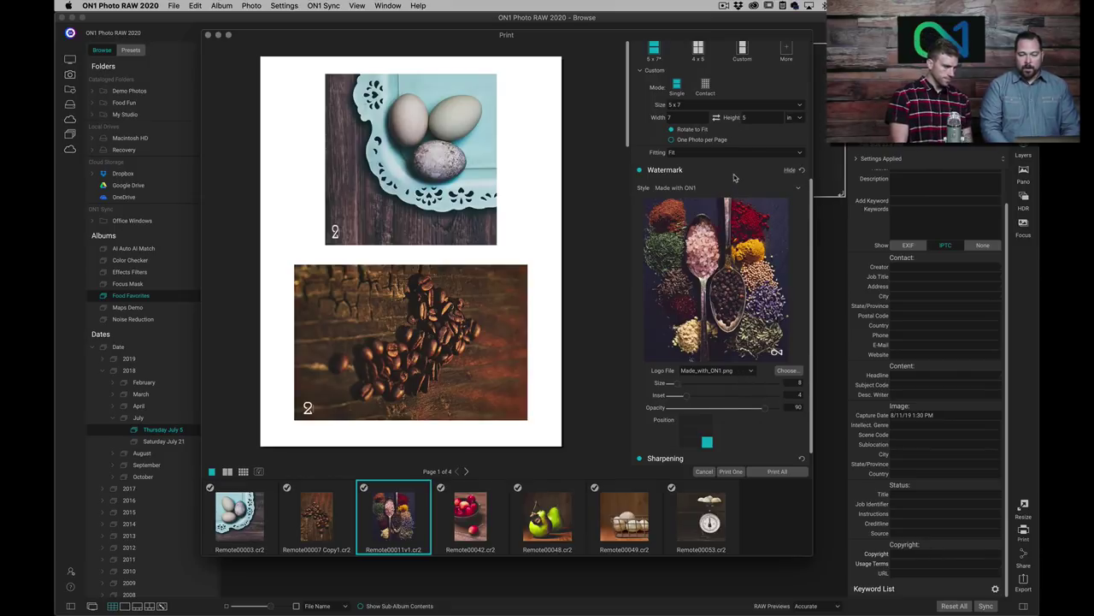
Step: Try the Copyright Symbol watermark style with the Made_with_ON1.png logo file, and restore the Made with ON1 style
click(707, 187)
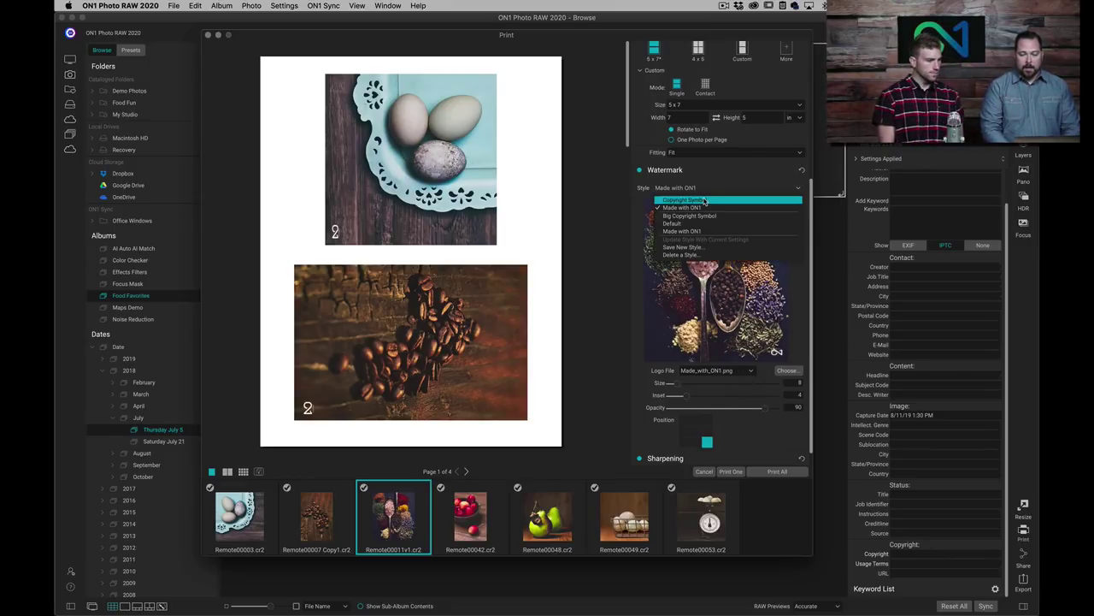
click(704, 200)
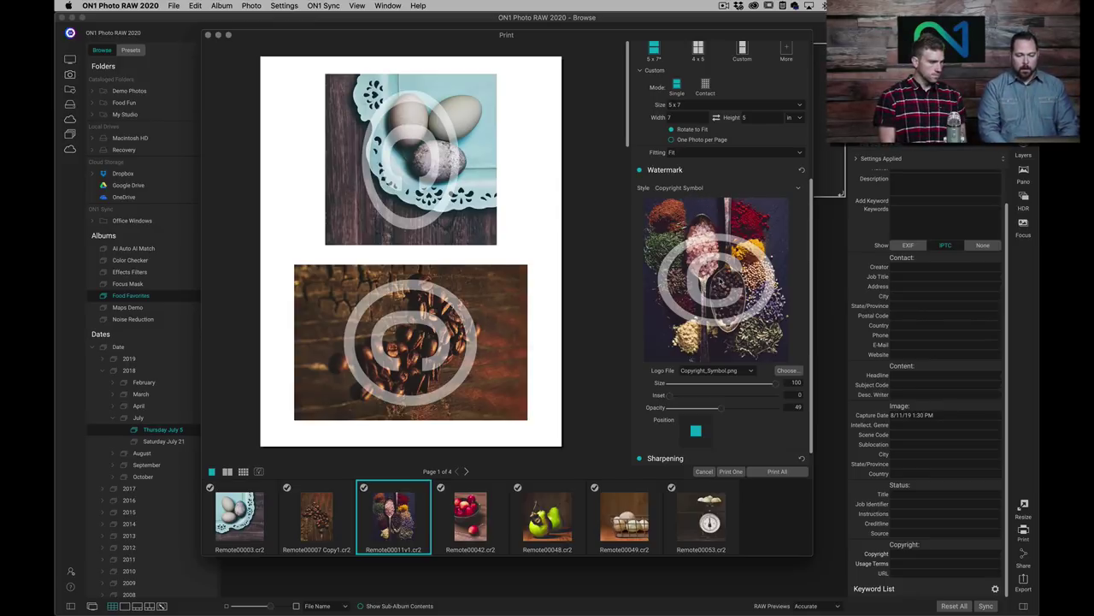
click(743, 370)
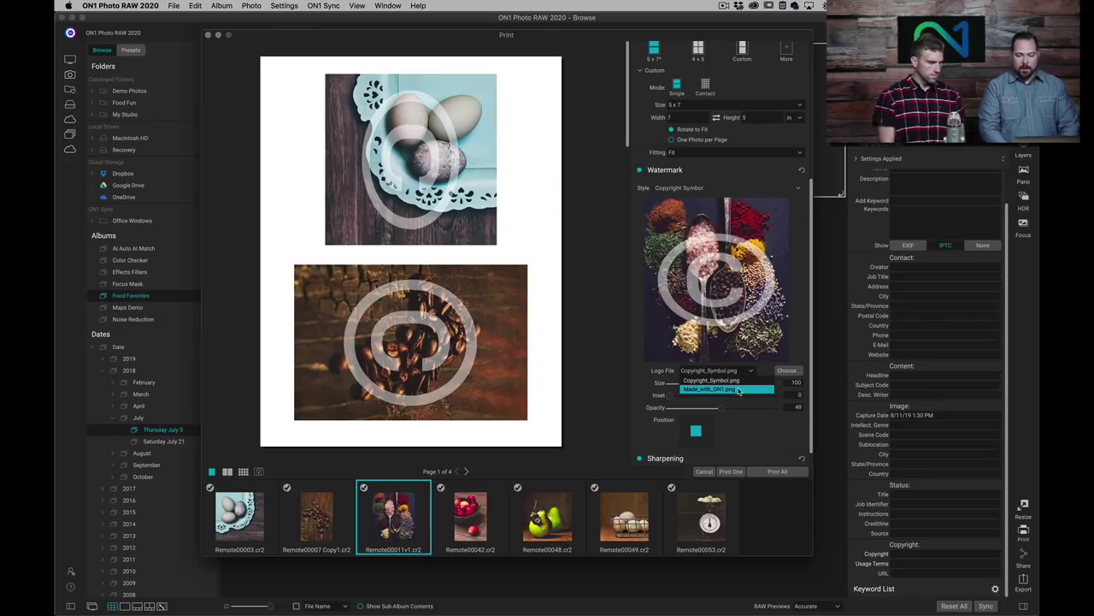
click(739, 389)
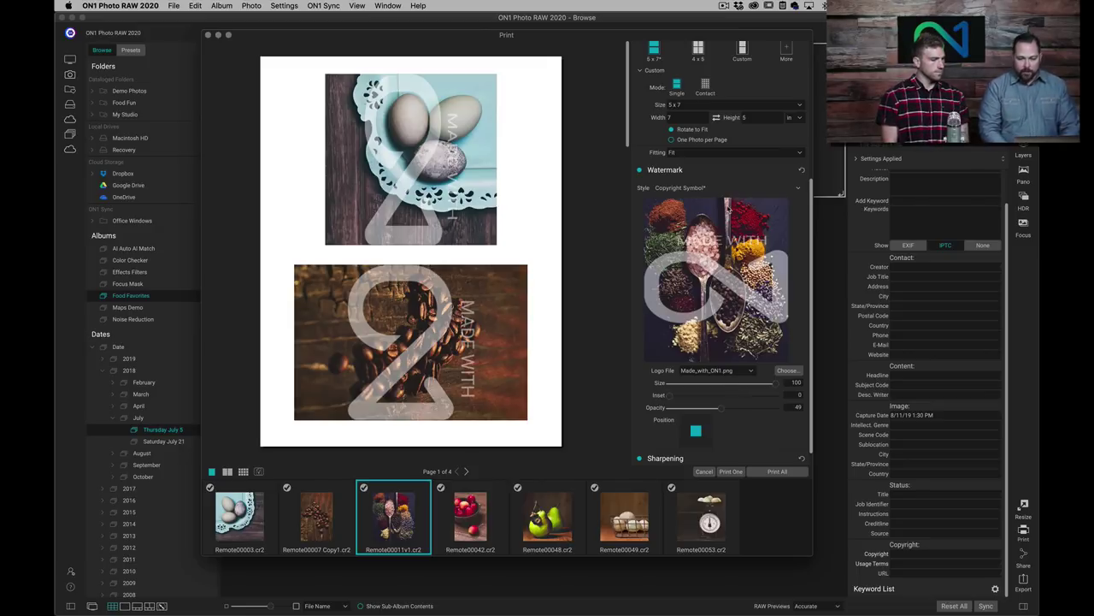
click(715, 189)
click(710, 208)
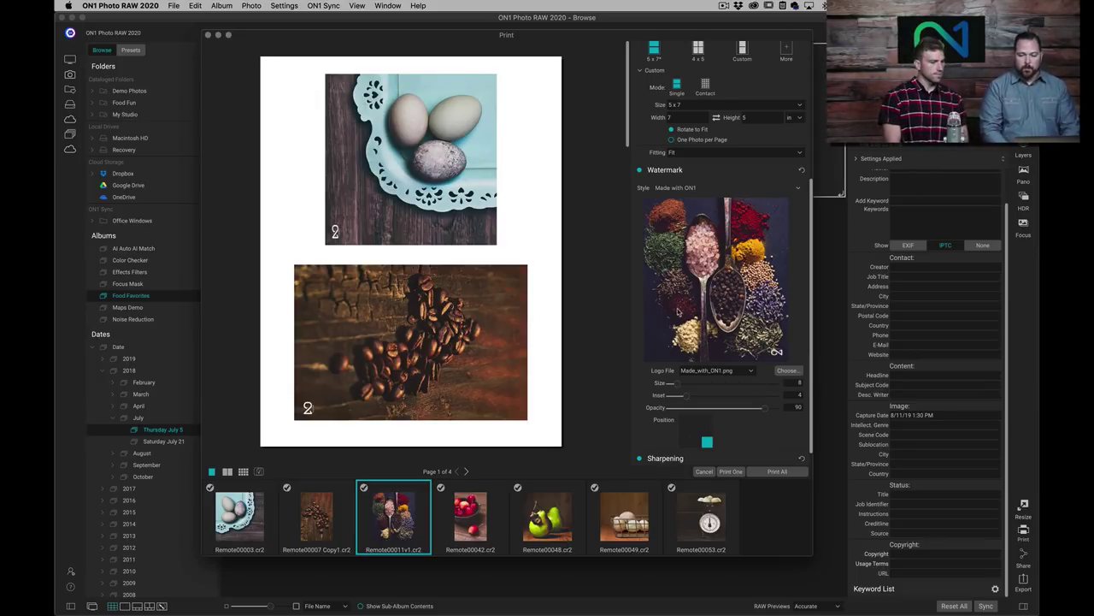
Step: Collapse the watermark and sharpening settings, and check the print pages in the multi-page previews before returning to the single-page preview
click(697, 171)
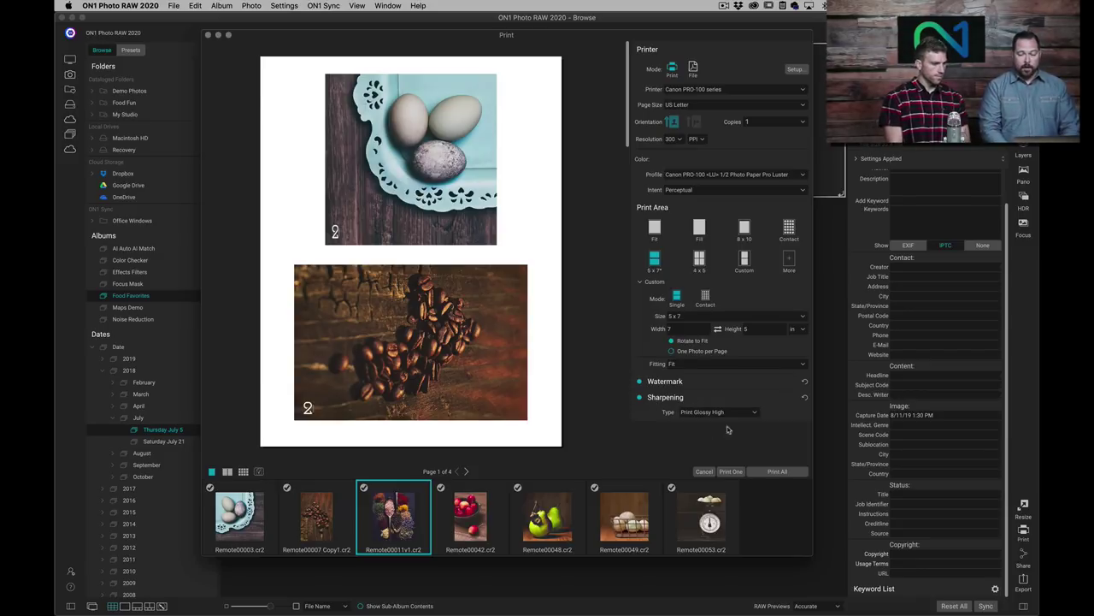
click(680, 398)
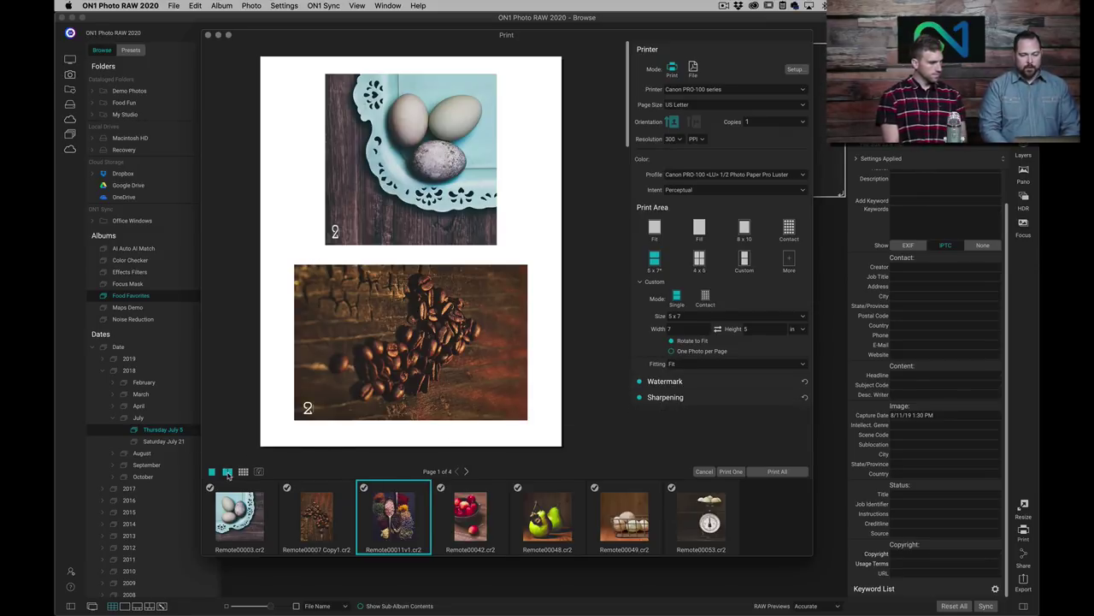
click(228, 473)
click(243, 472)
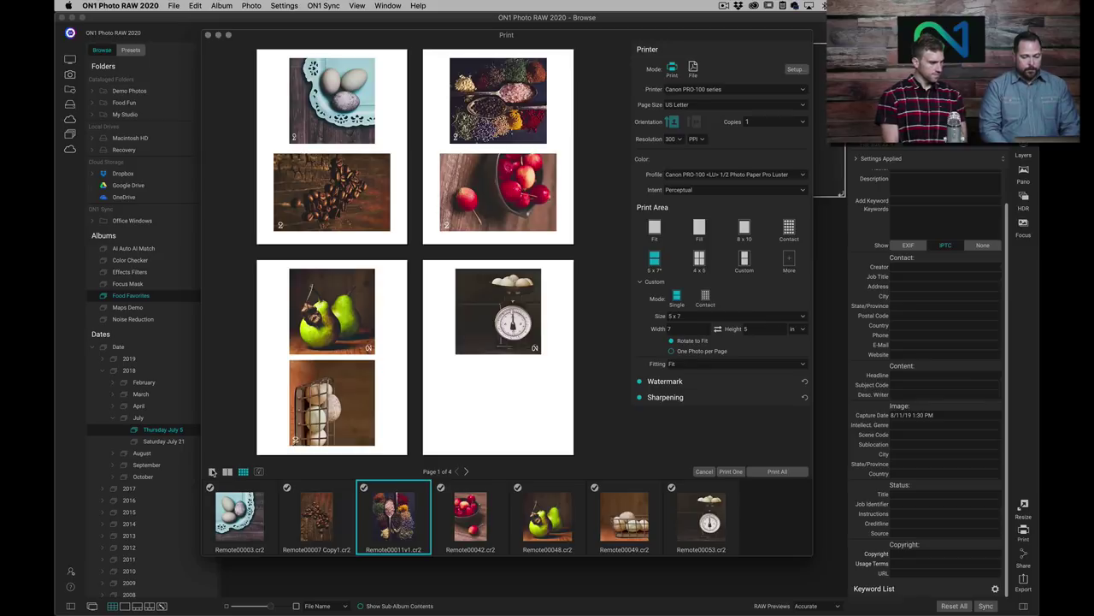
click(211, 472)
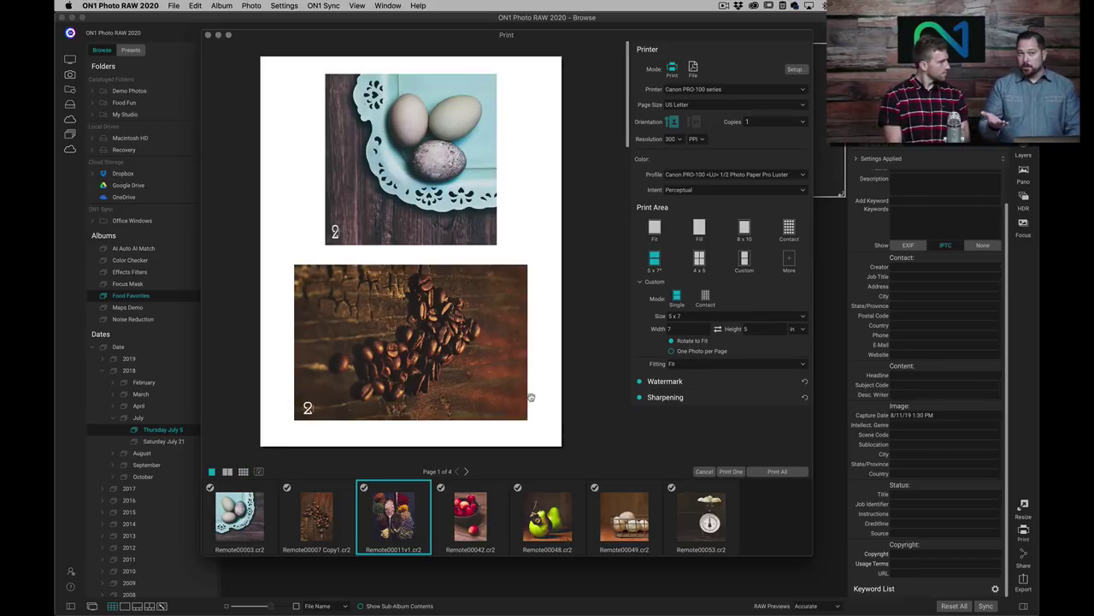
Step: Lay out the food photos as a contact sheet with 3 columns
click(706, 297)
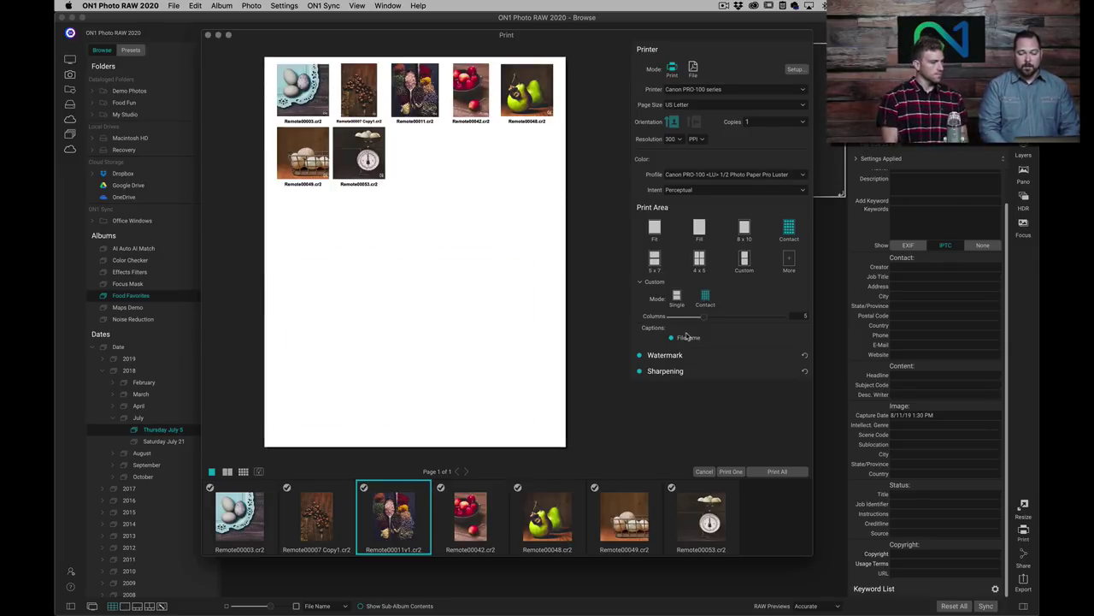
drag(704, 317, 686, 320)
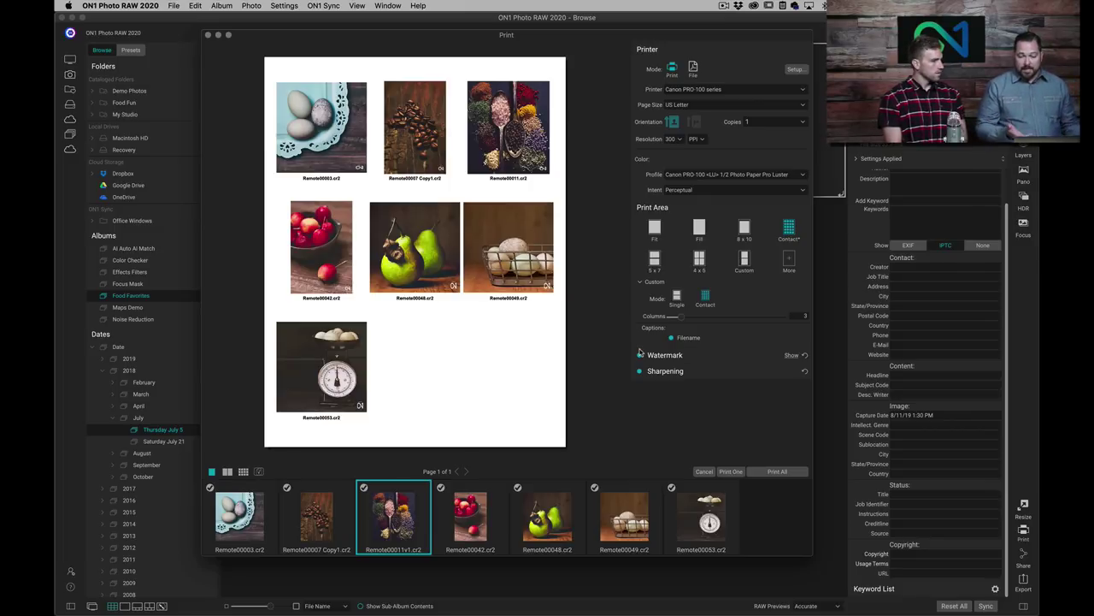
Step: Set the page size to 4 x 6 Borderless and apply the 5 x 7 print area preset
click(694, 109)
click(687, 123)
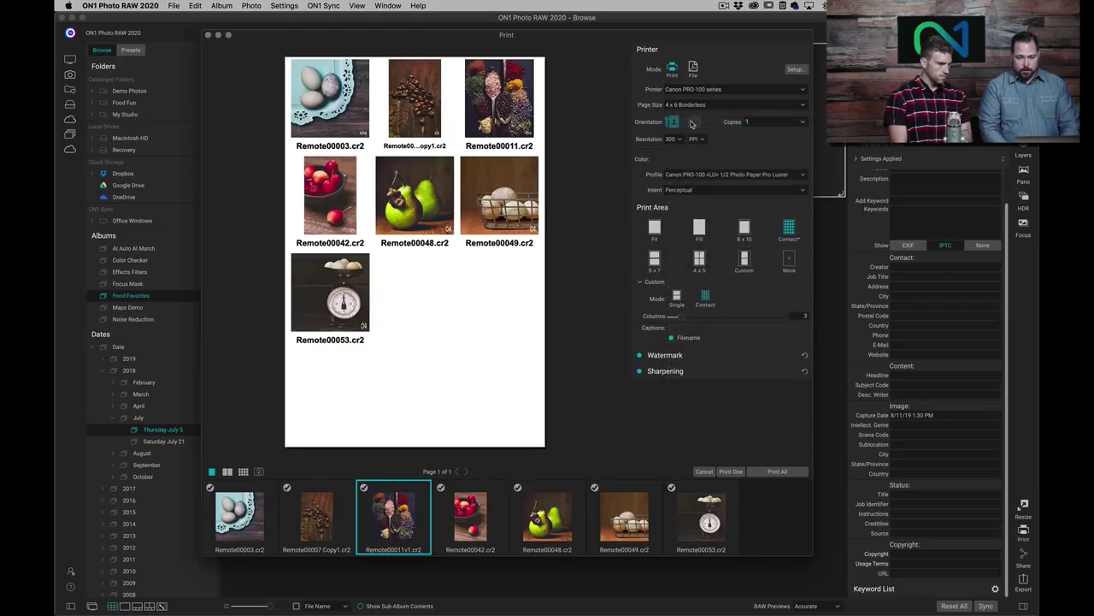
click(654, 258)
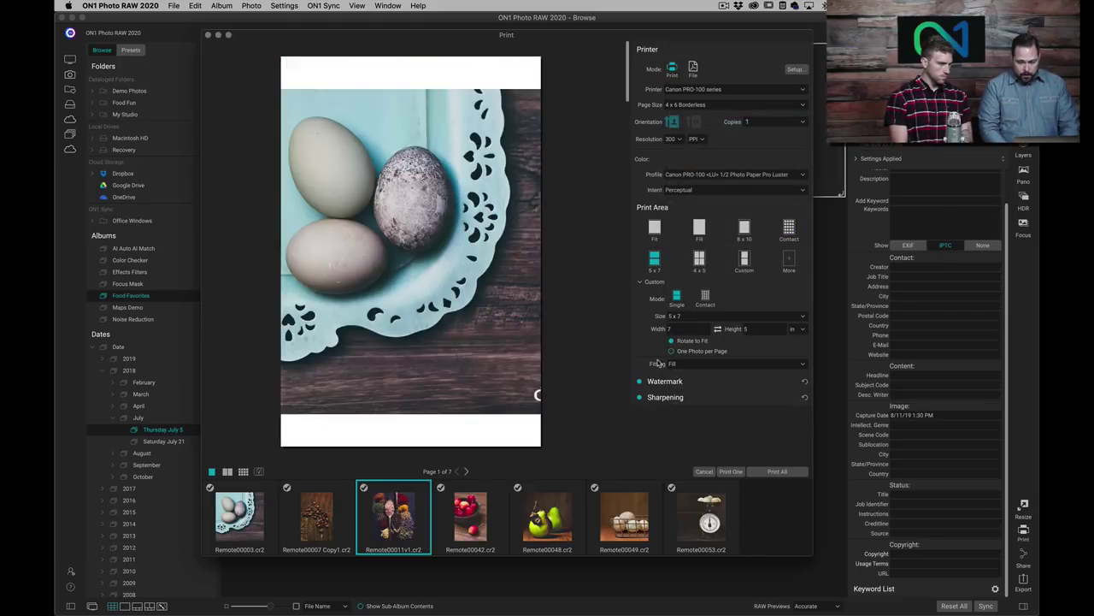
Step: Try a custom print area 4 in wide and 3 in high, and leave the print setup without printing
double_click(680, 329)
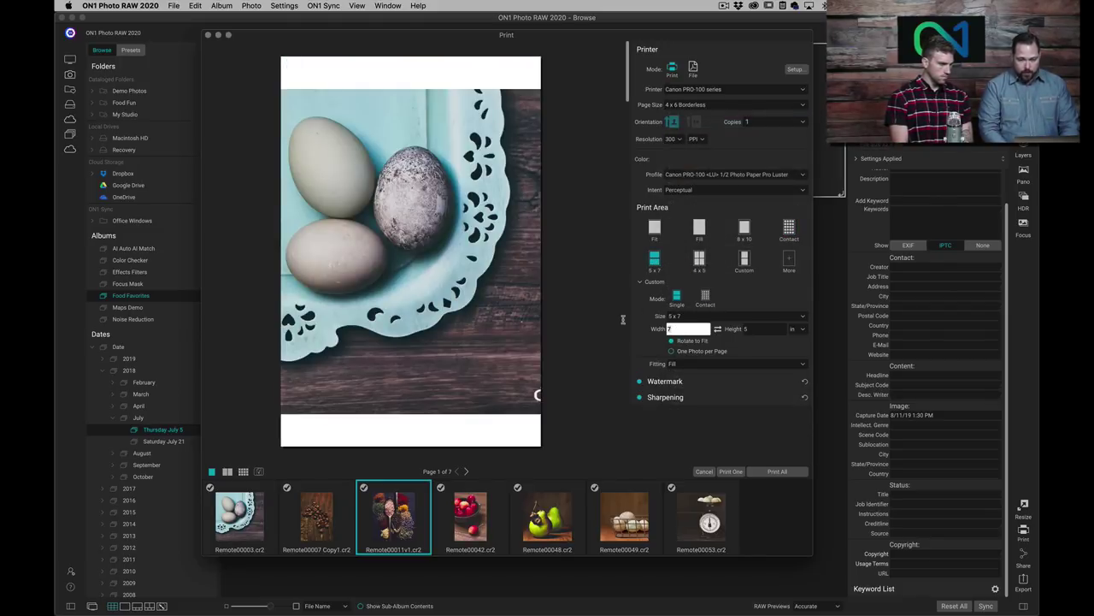
text(4)
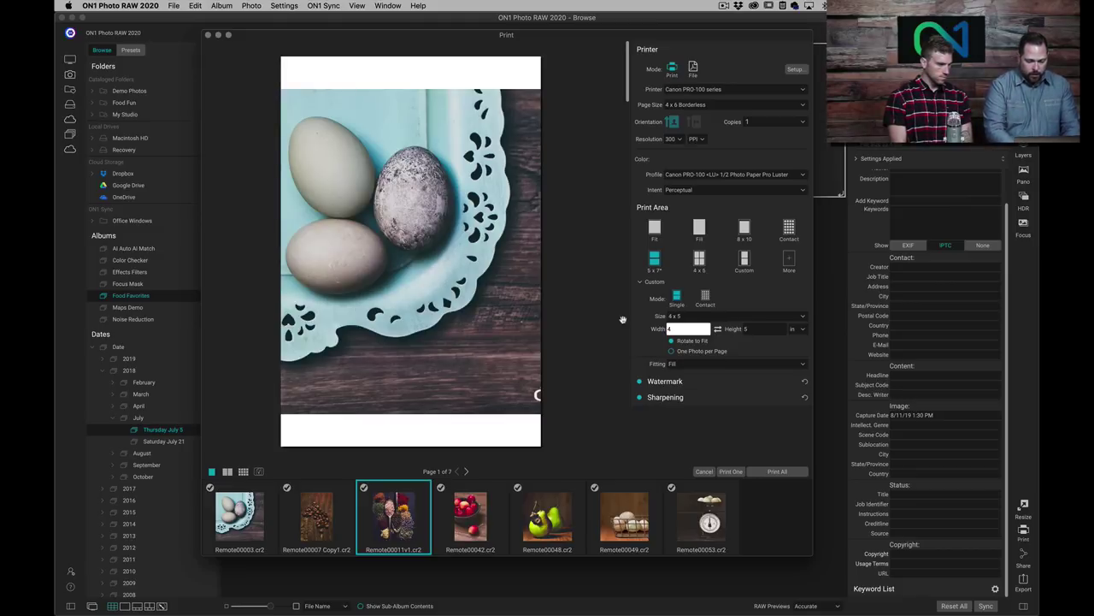
key(Tab)
text(3)
key(Tab)
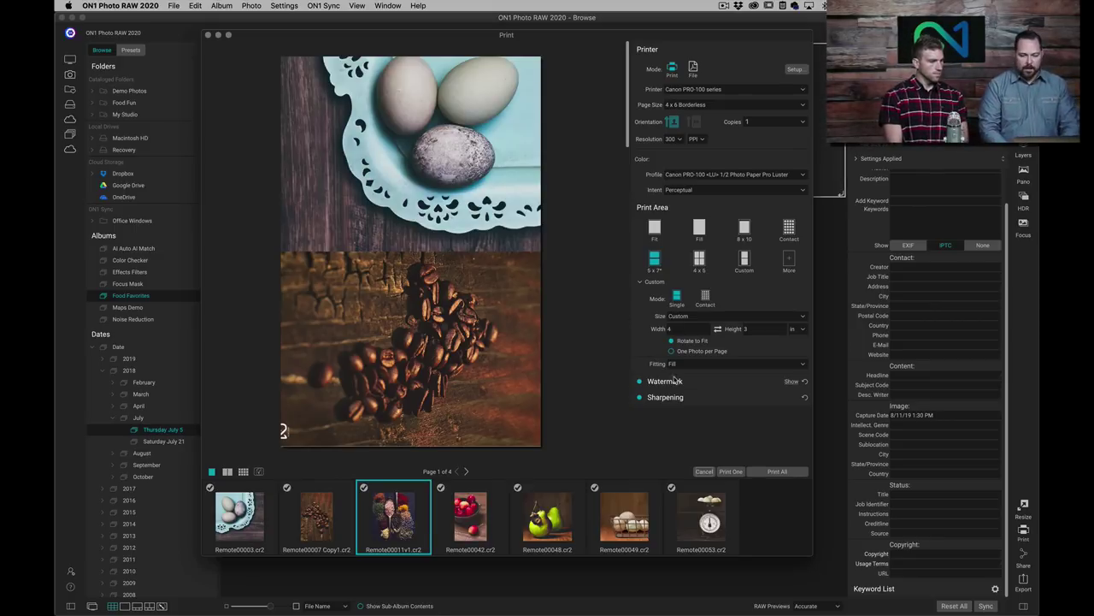
click(701, 472)
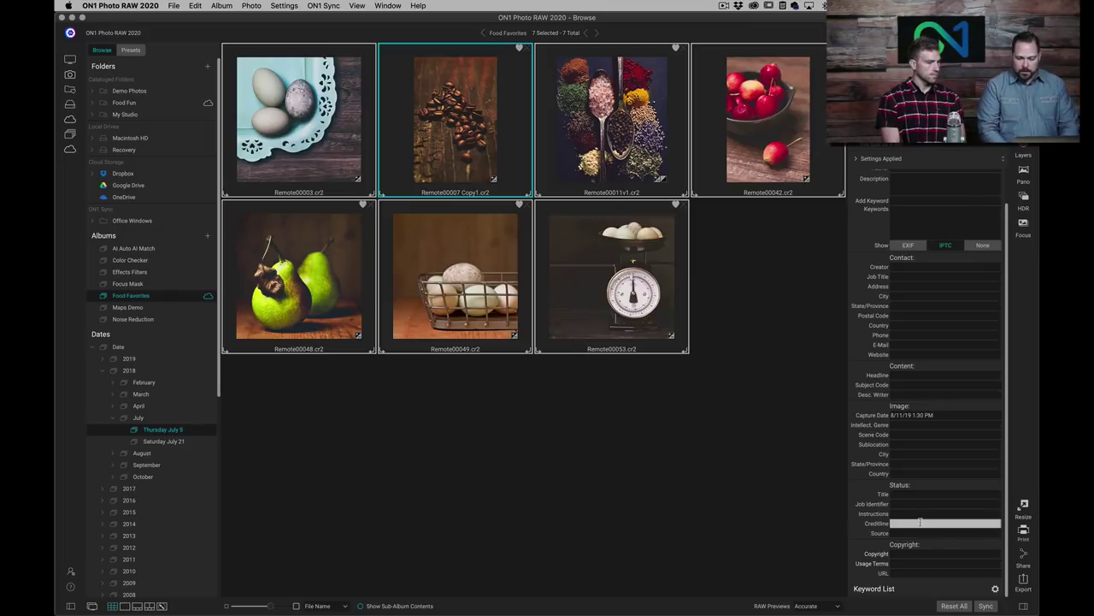
Step: Start sharing the selected food photos to SmugMug and list the galleries available as a destination
click(1025, 555)
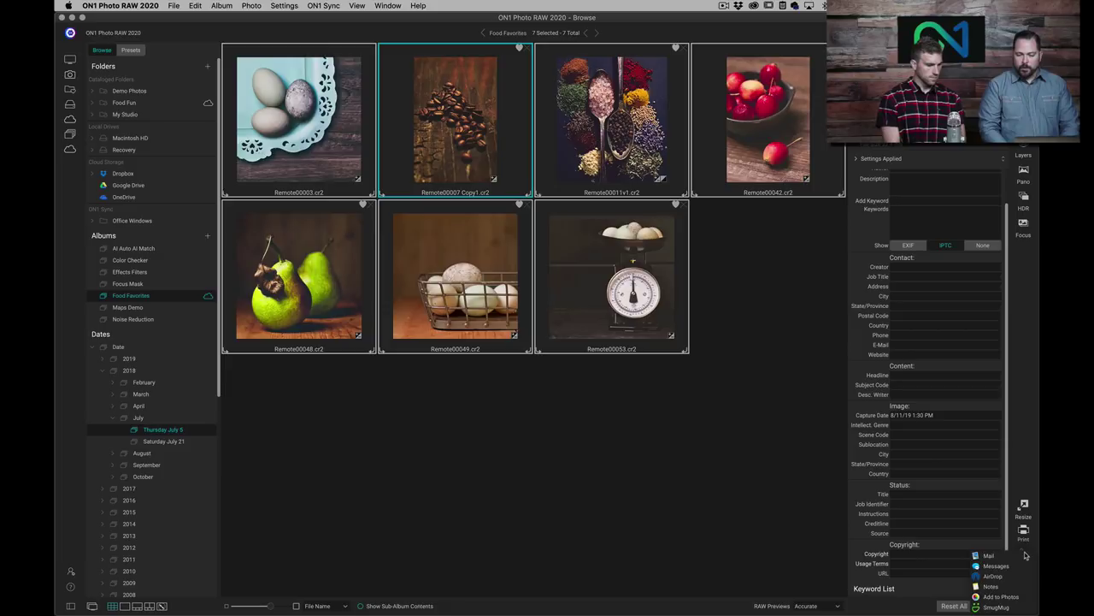
click(996, 608)
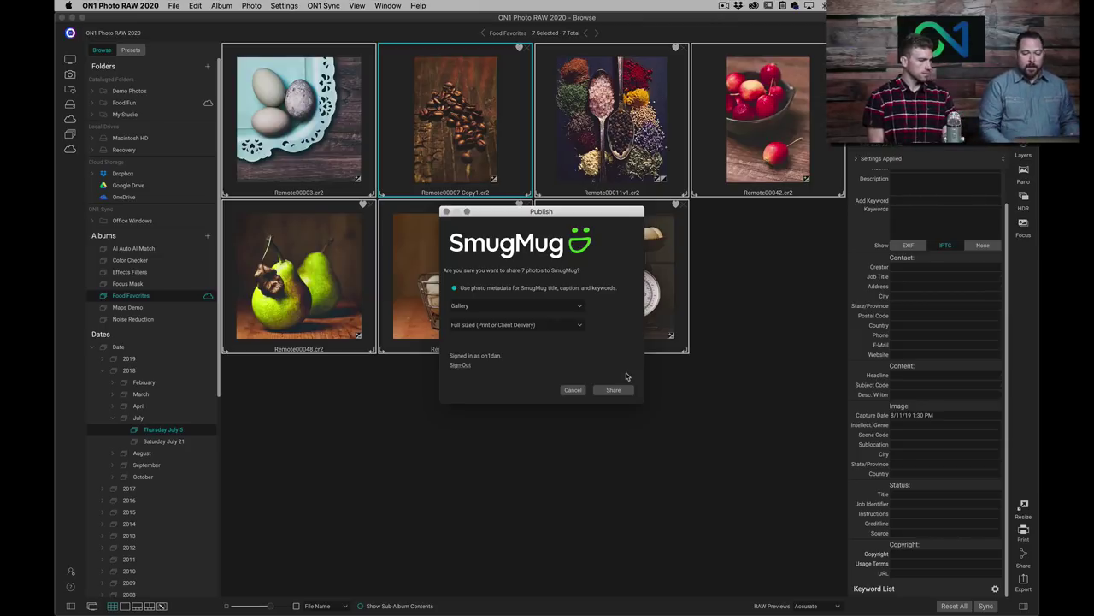
click(513, 307)
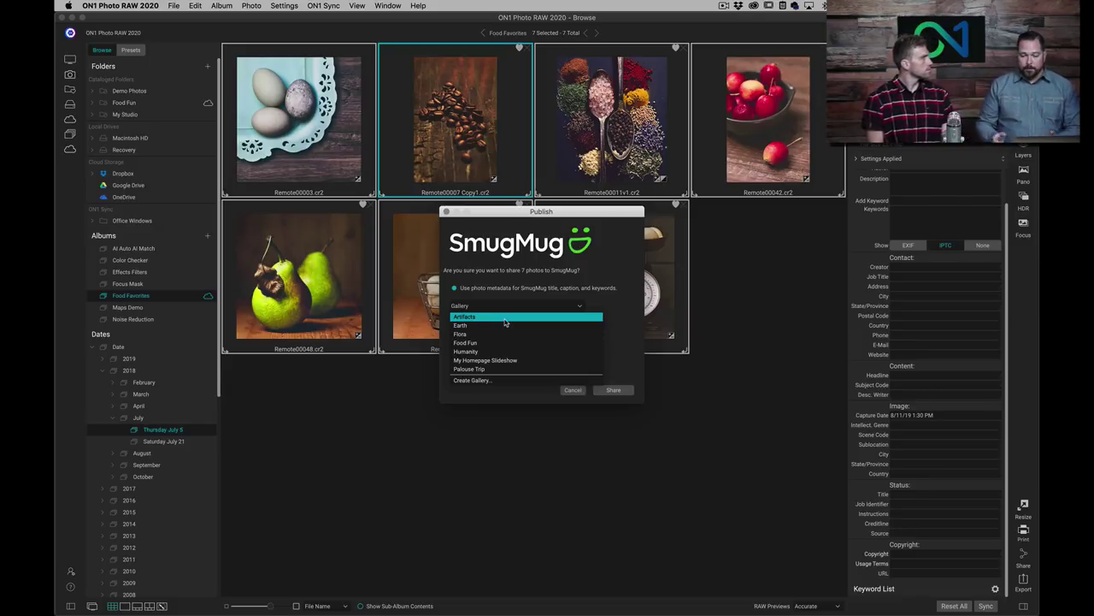
Step: Try setting up a new private SmugMug gallery in New Works
click(500, 381)
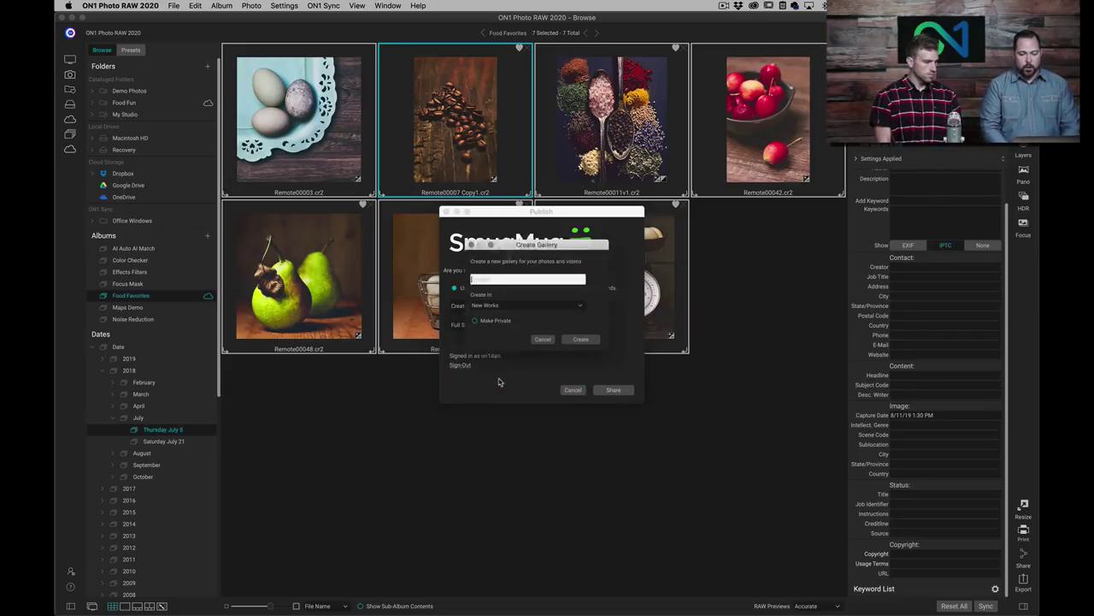
click(499, 305)
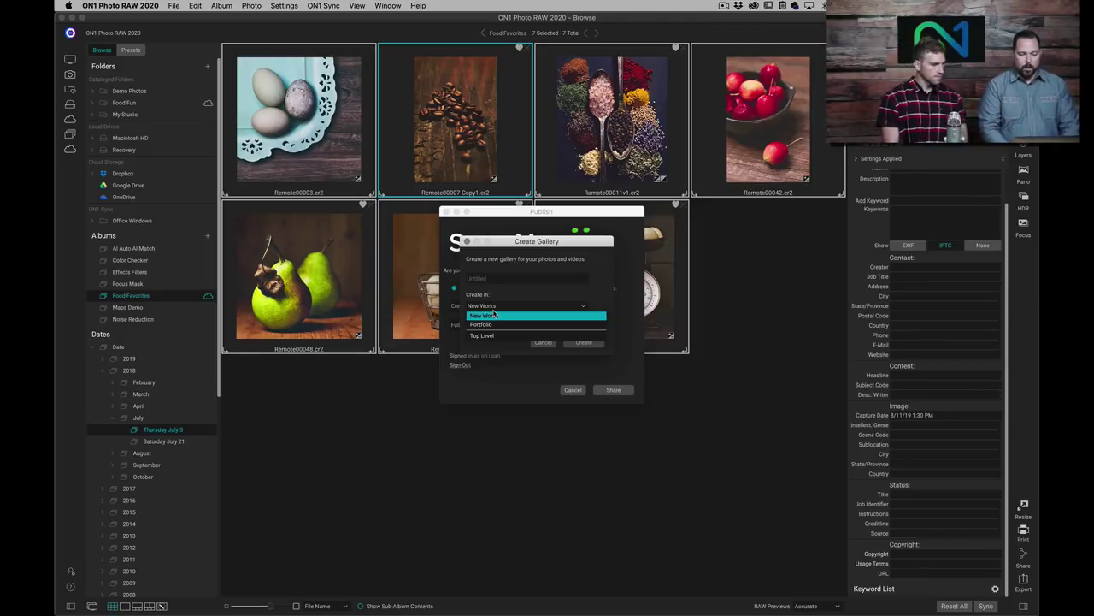
click(539, 344)
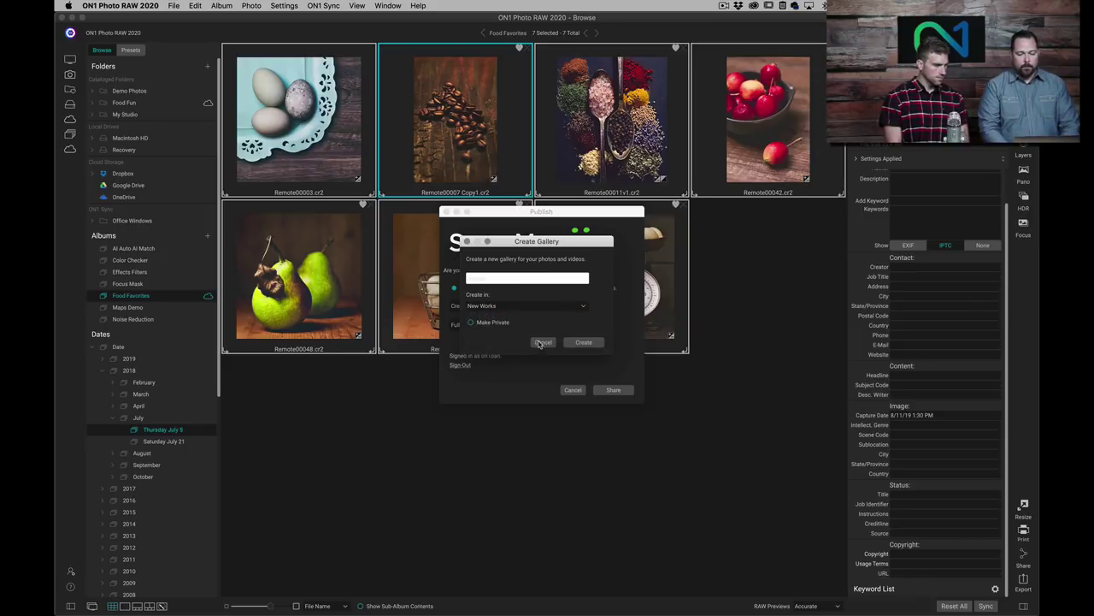
click(470, 323)
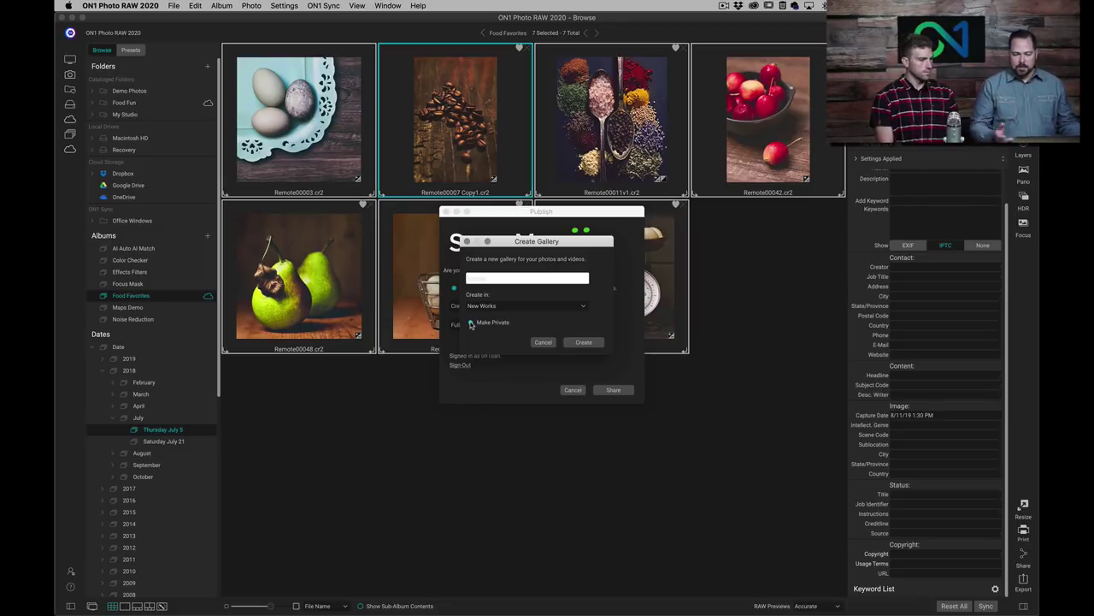
click(541, 343)
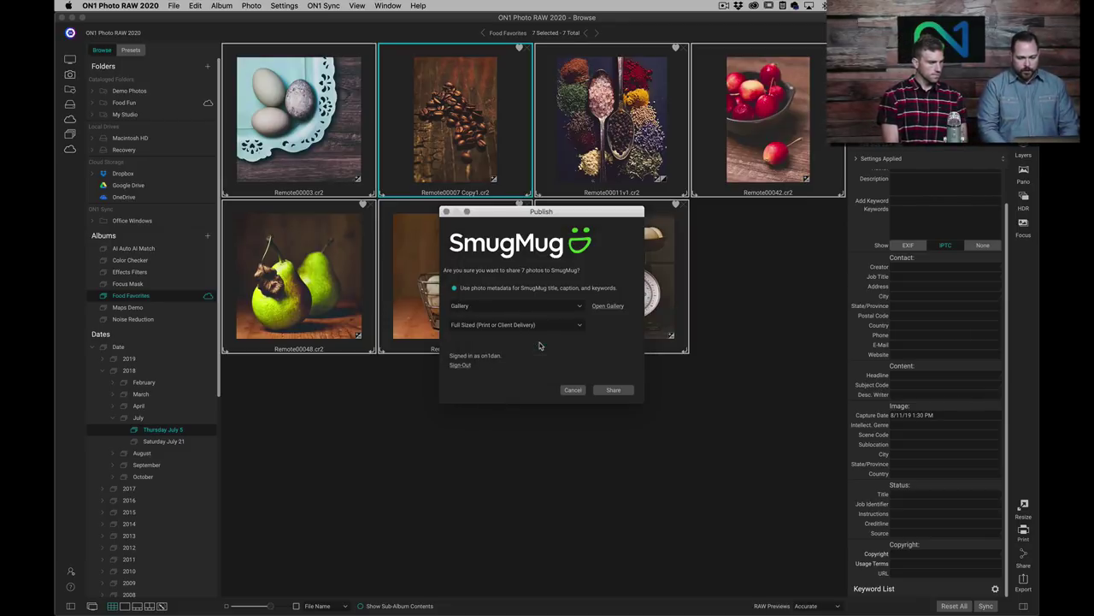
Step: Choose the Food Fun gallery as the SmugMug destination and review the upload size options, keeping Full Sized
click(501, 306)
click(498, 344)
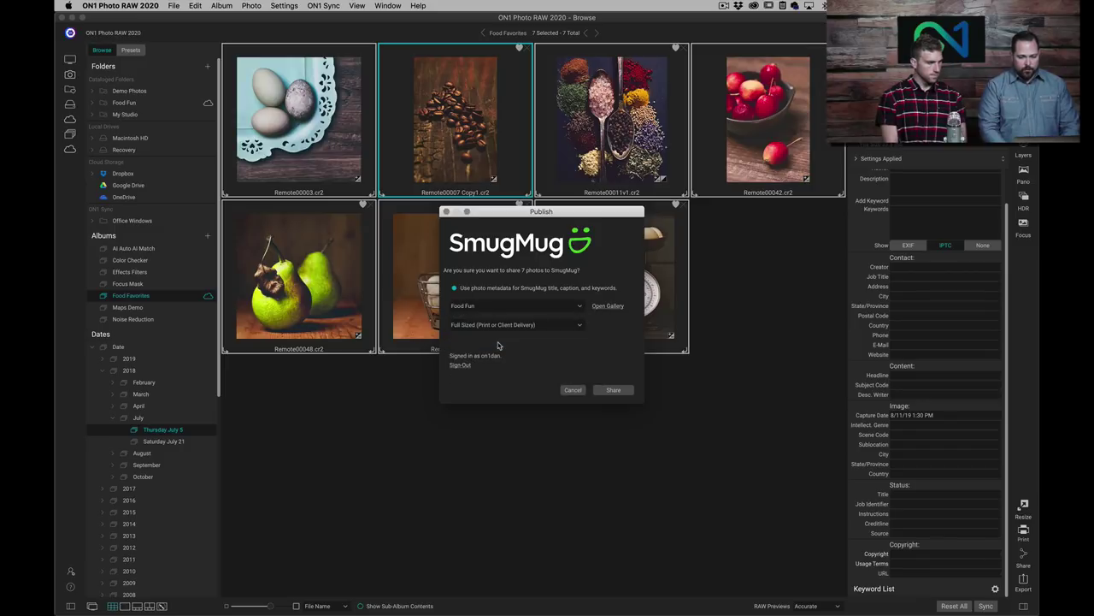
click(484, 326)
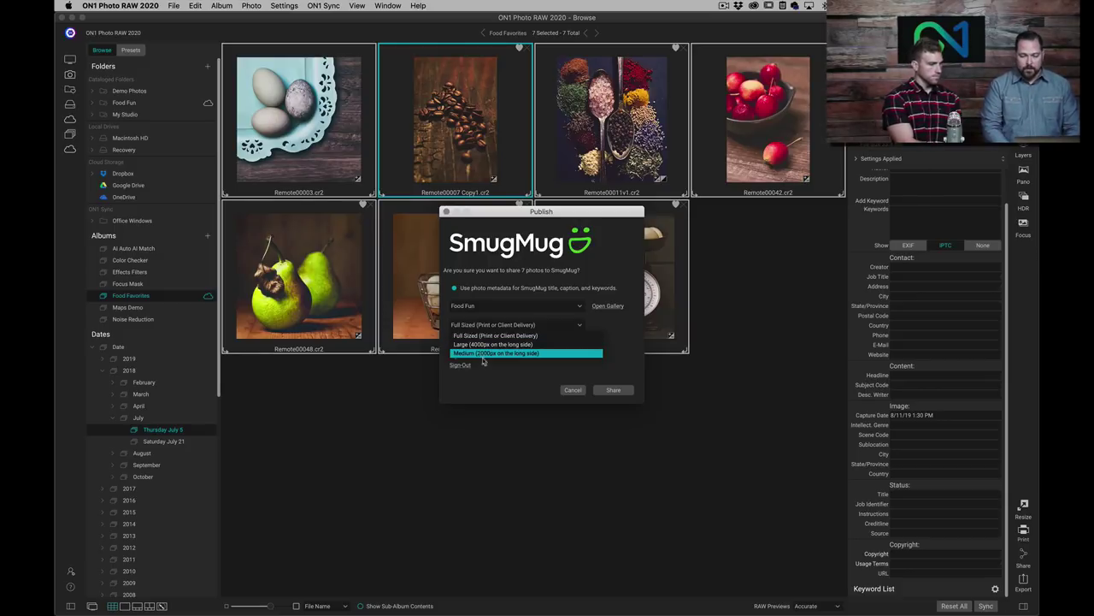
click(485, 365)
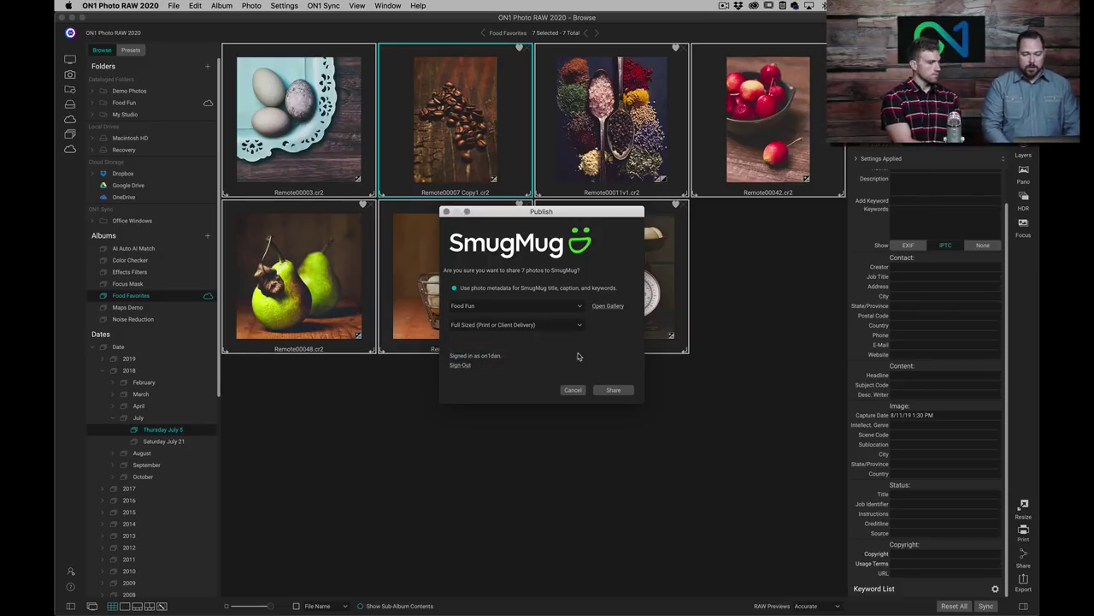
Step: Open the Food Fun gallery in the browser and examine the spice photo and its comments before returning to the gallery
click(608, 306)
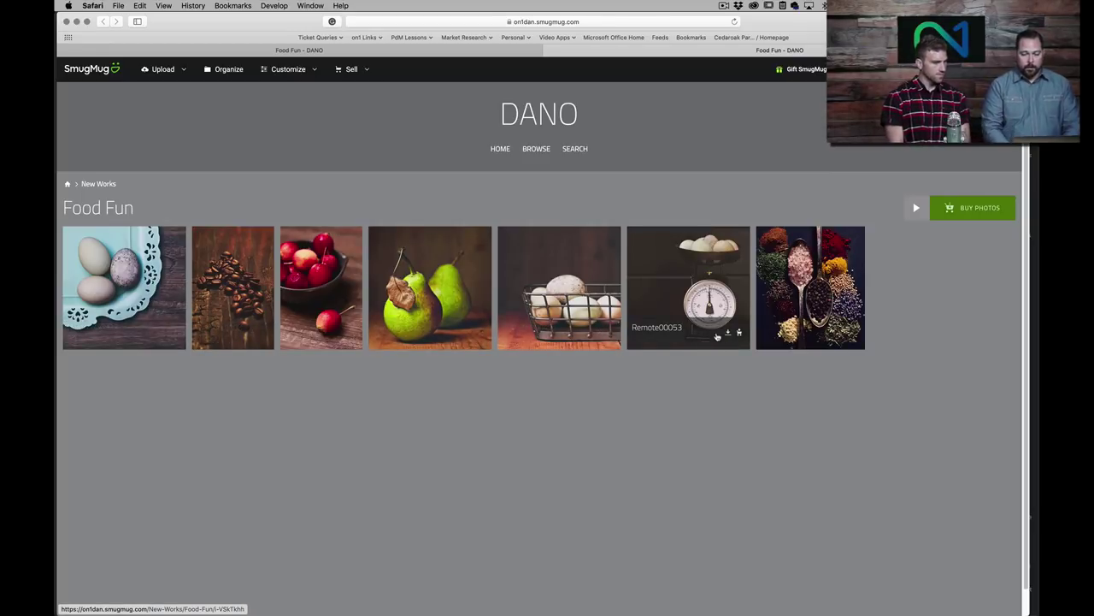
click(818, 291)
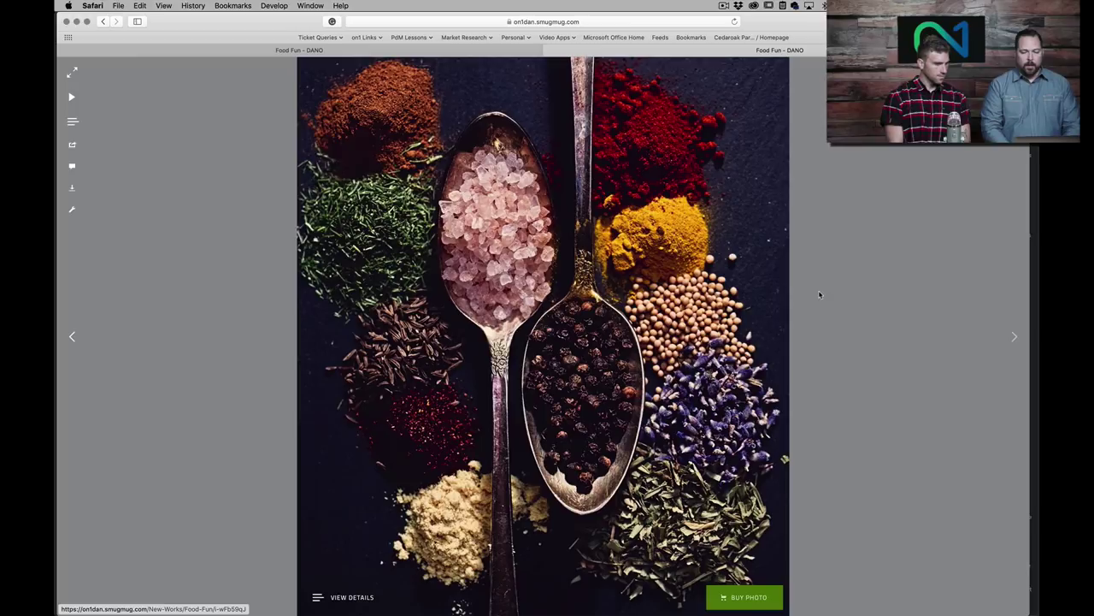
click(72, 166)
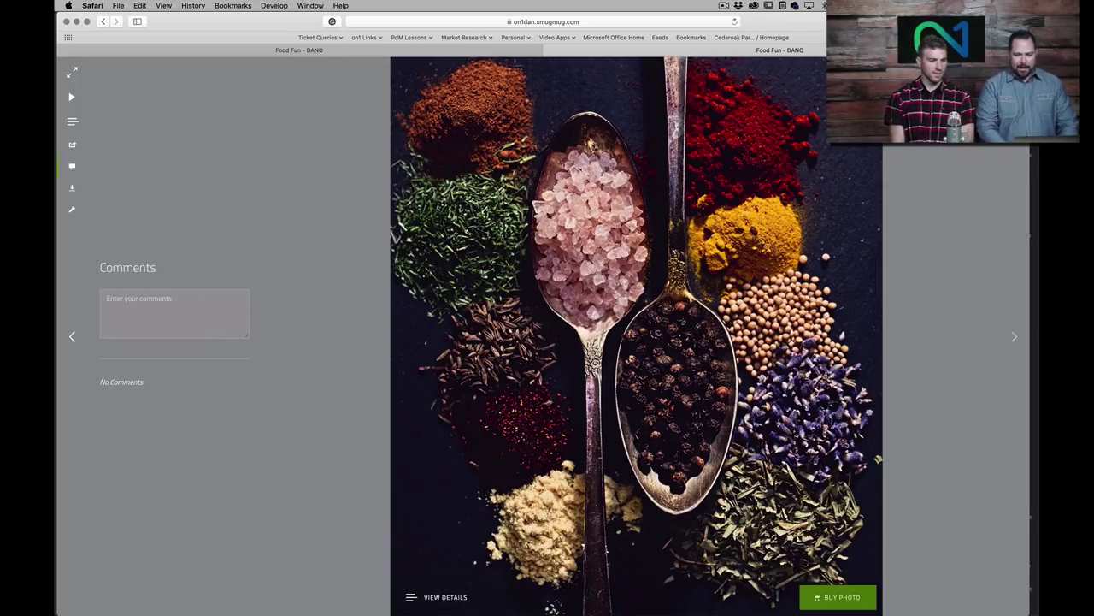
key(Escape)
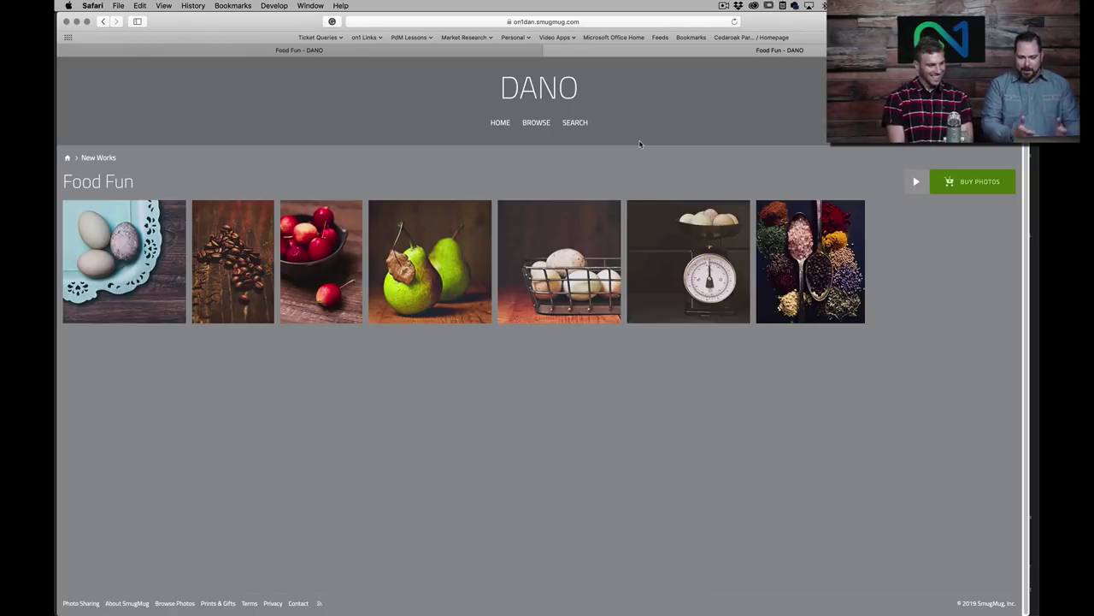
Step: Switch back to ON1 Photo RAW, deselect the food photos, and open the Focus Mask album in filmstrip view
mouse_move(530, 585)
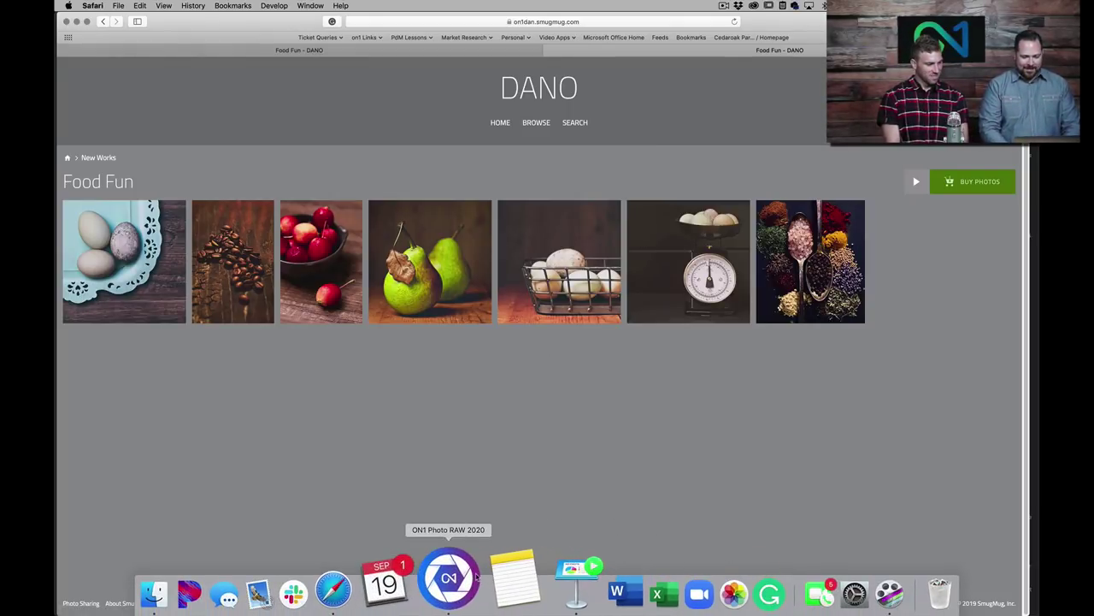
click(476, 578)
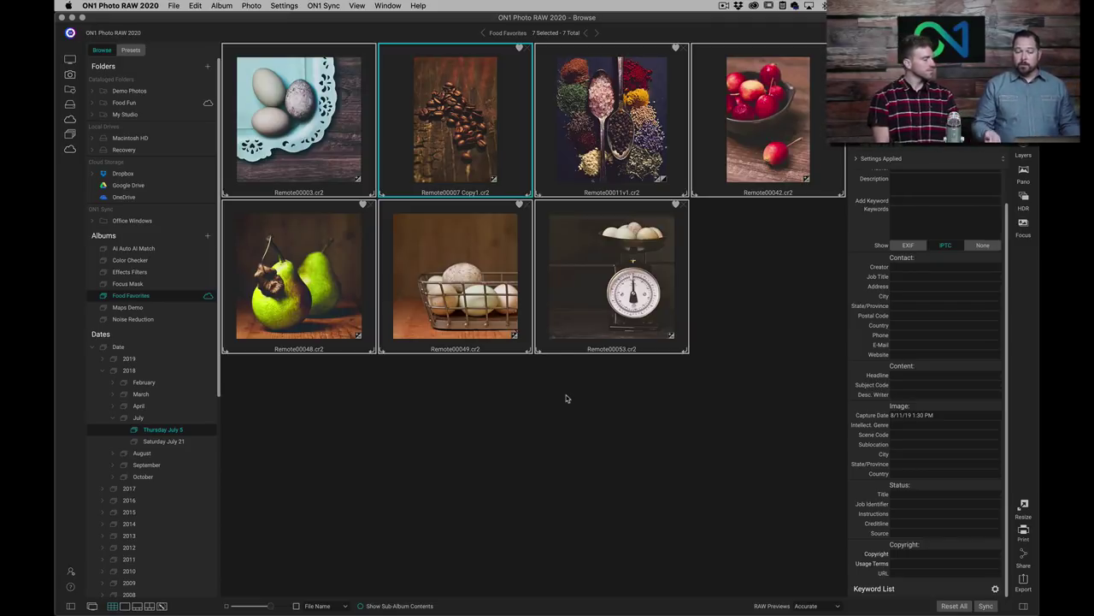
click(566, 398)
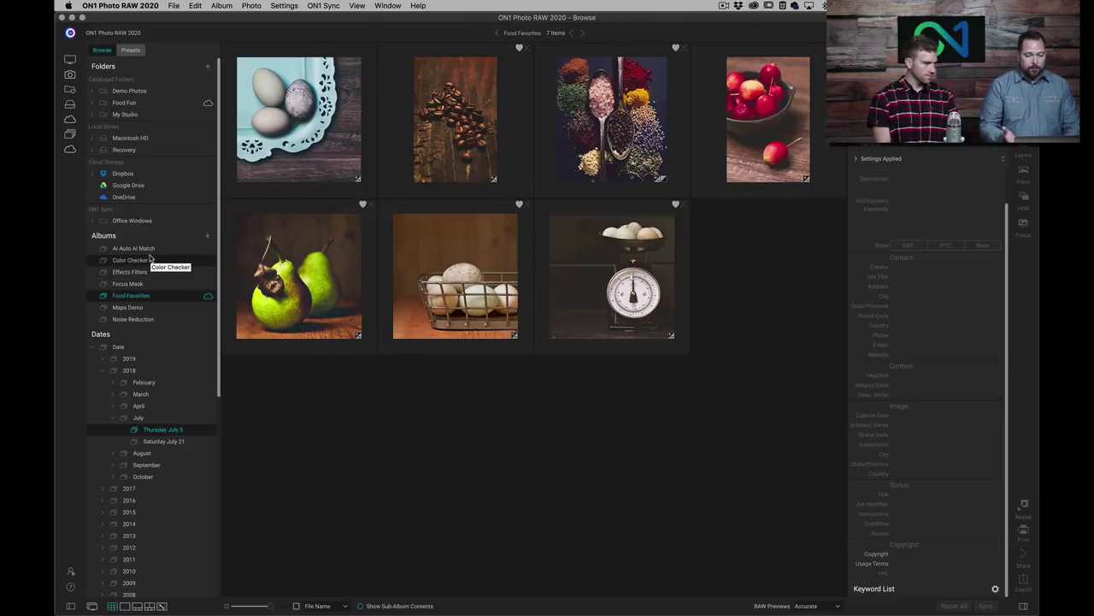
click(139, 284)
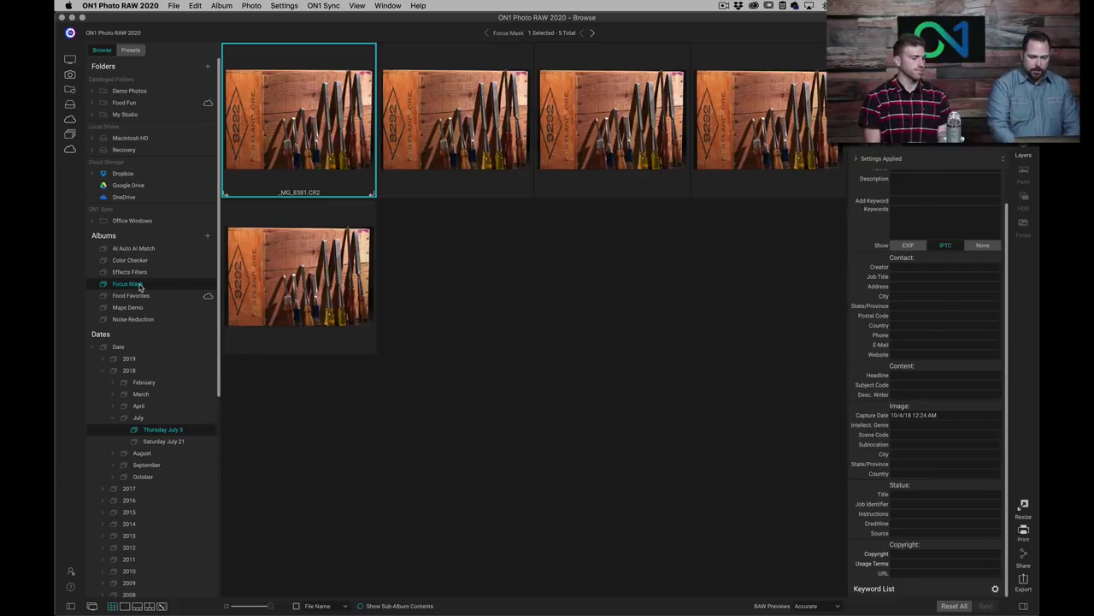
key(f)
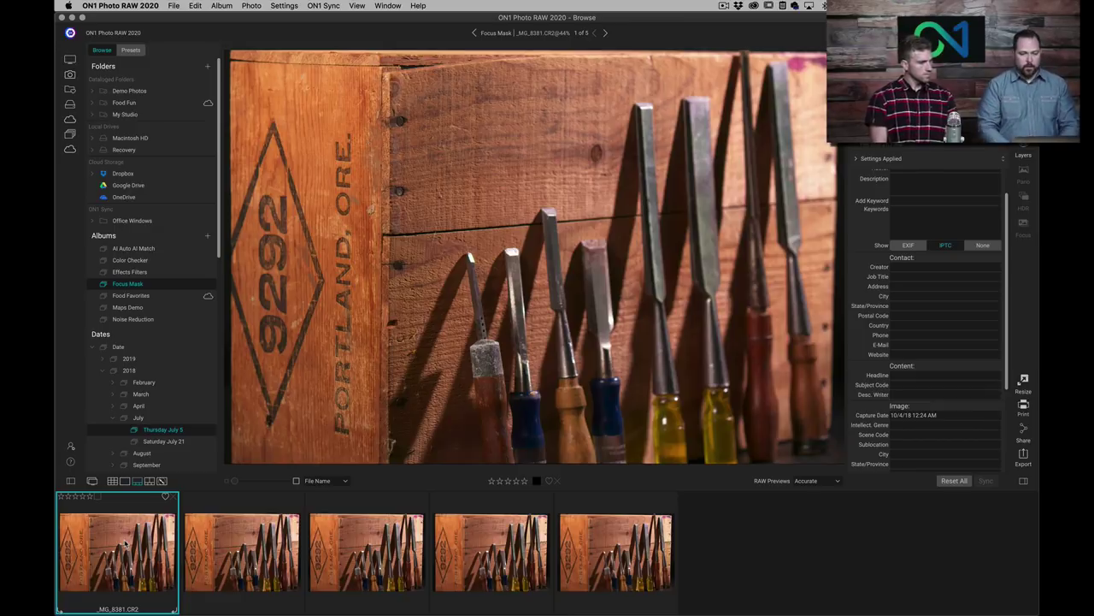
Step: Show the focus mask overlay and compare the in-focus areas across the chisel photos, ending on the first photo
click(358, 5)
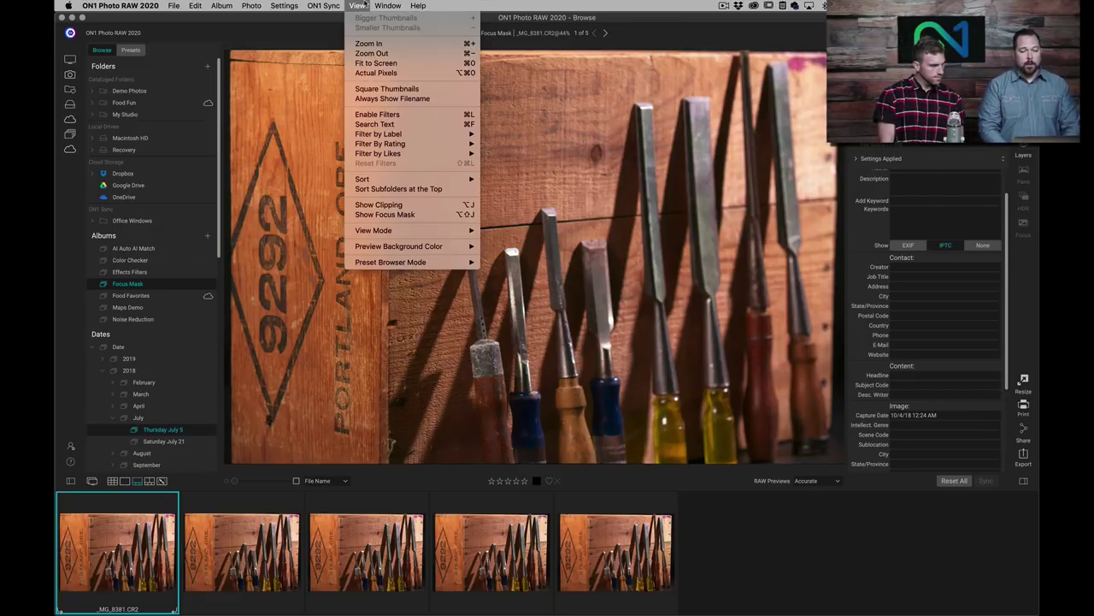
click(419, 215)
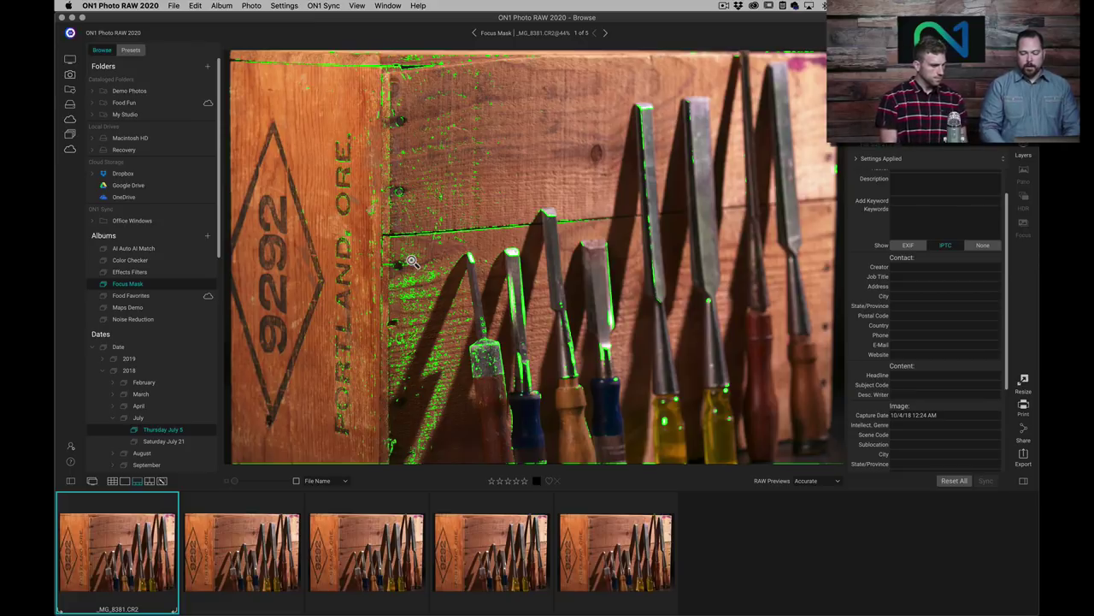
key(Right)
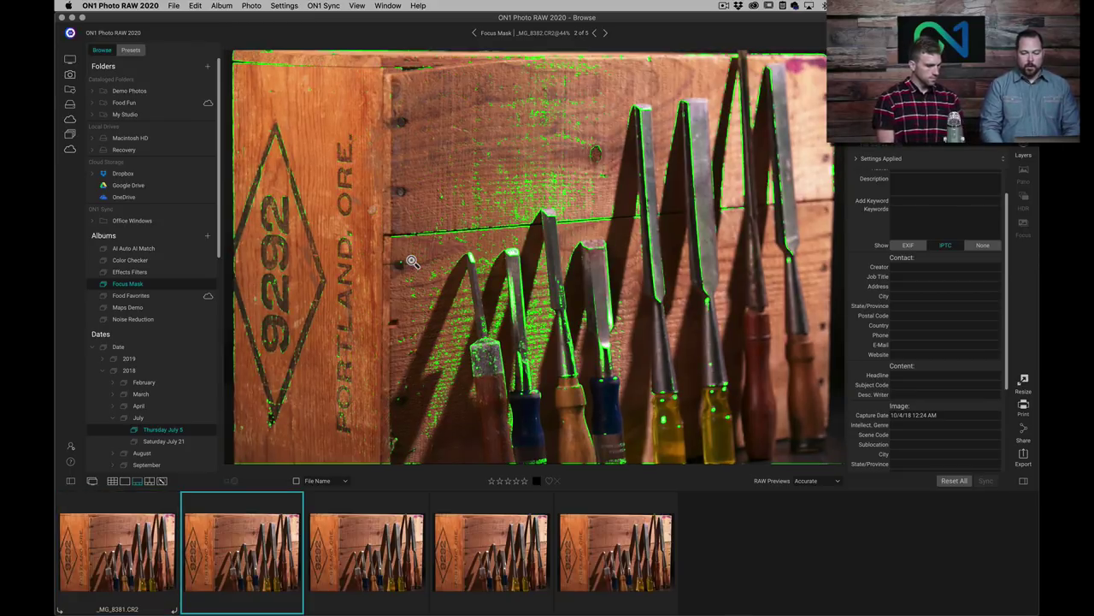
key(Right)
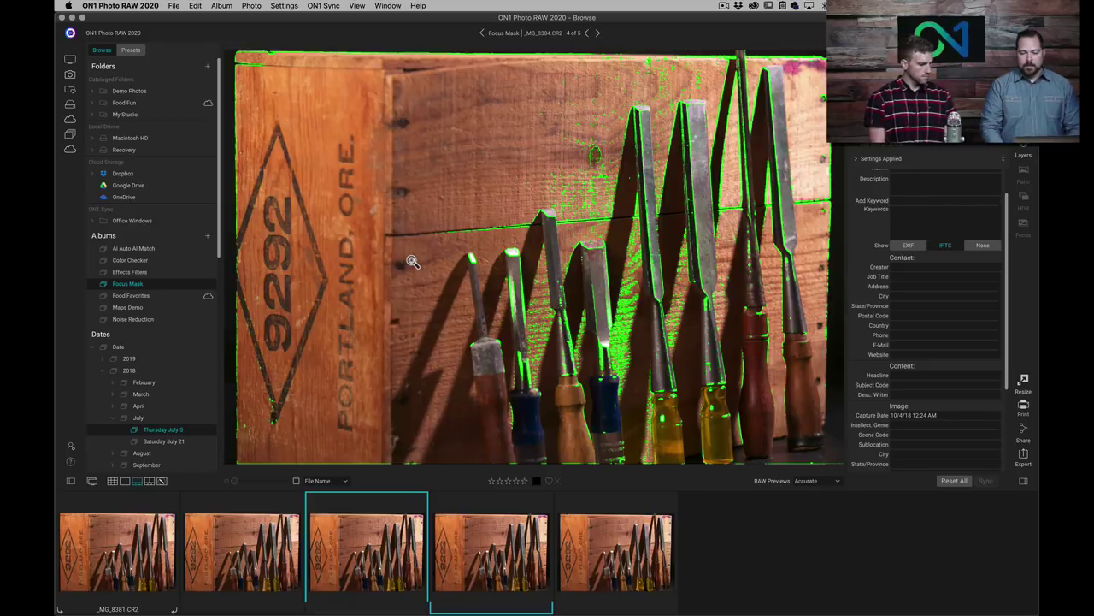
key(Right)
key(Right)
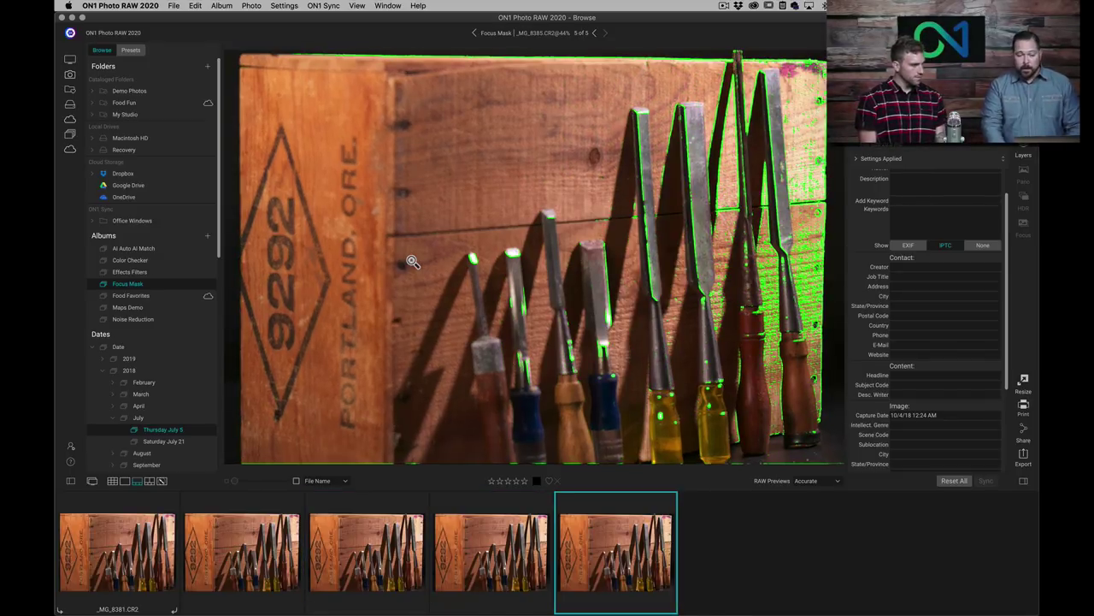
key(Left)
key(Left)
key(Left)
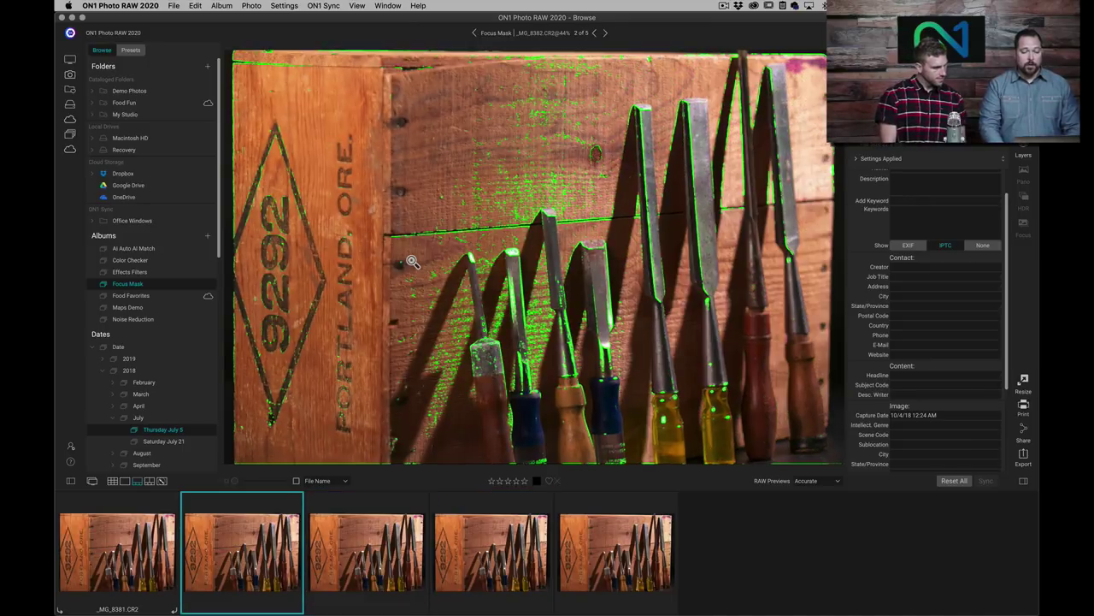
key(Left)
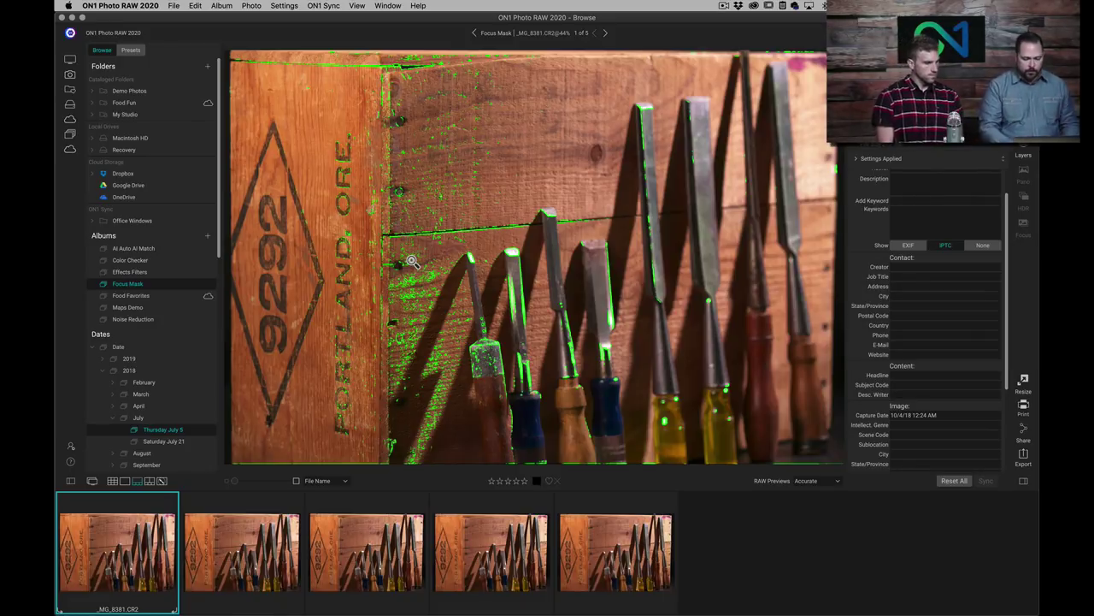
Step: Return the Focus Mask album to grid view and switch to the presentation slides about what's new in Browse
key(g)
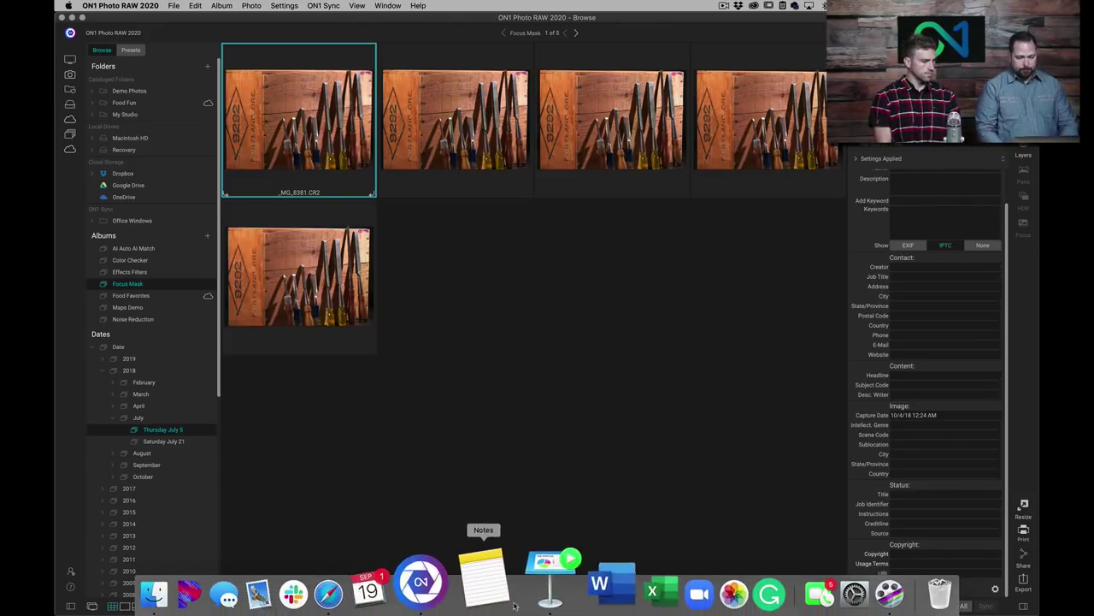
click(525, 566)
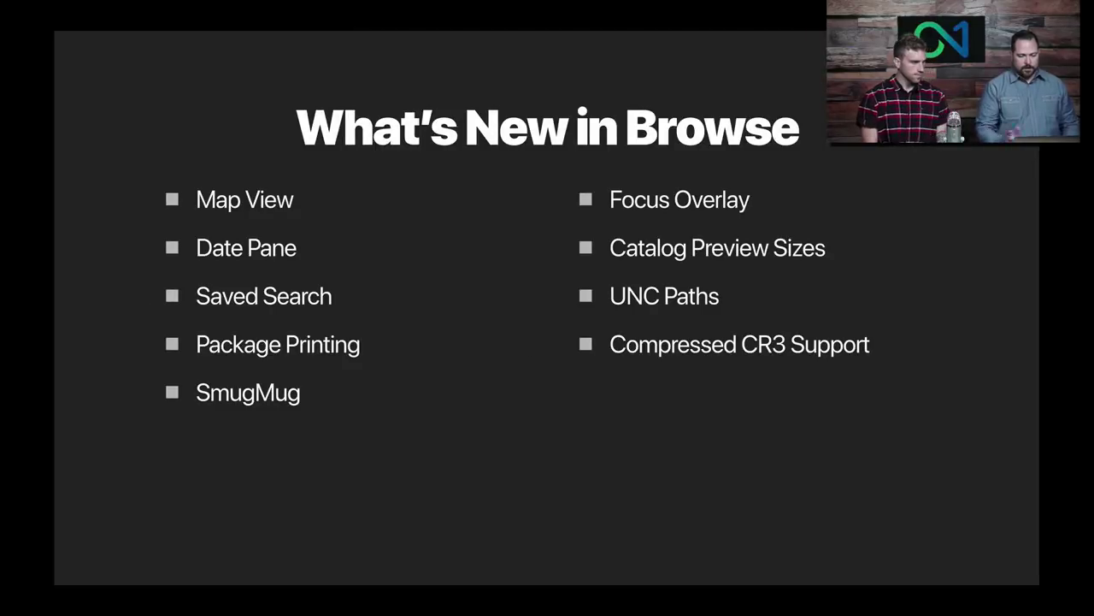
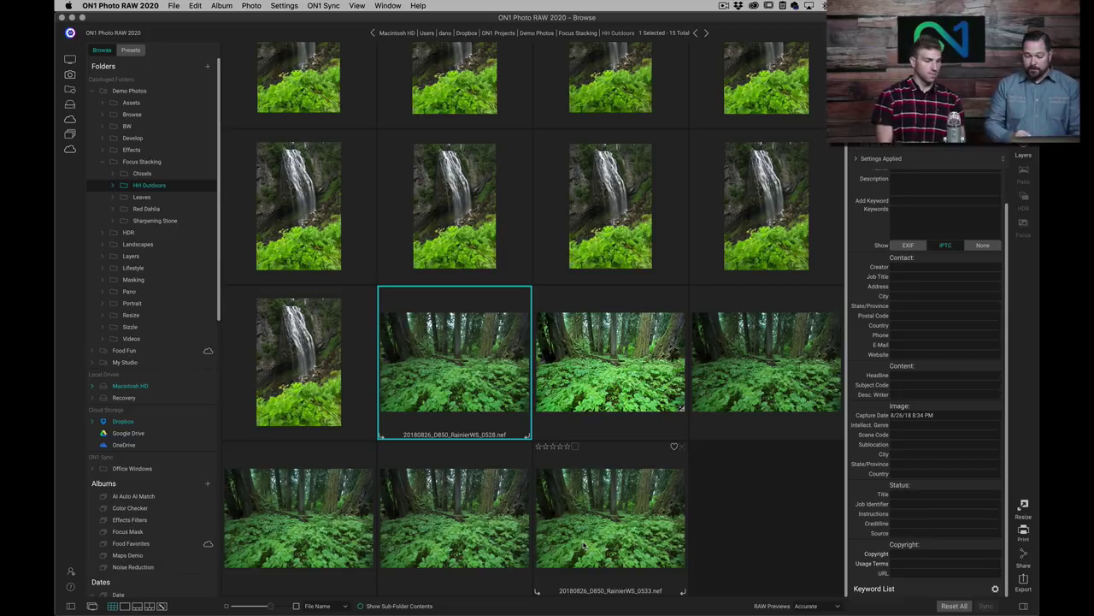
Step: Select the six forest photos from 0528 through 0533, show them in filmstrip view, and turn off the focus mask overlay
shift+click(584, 545)
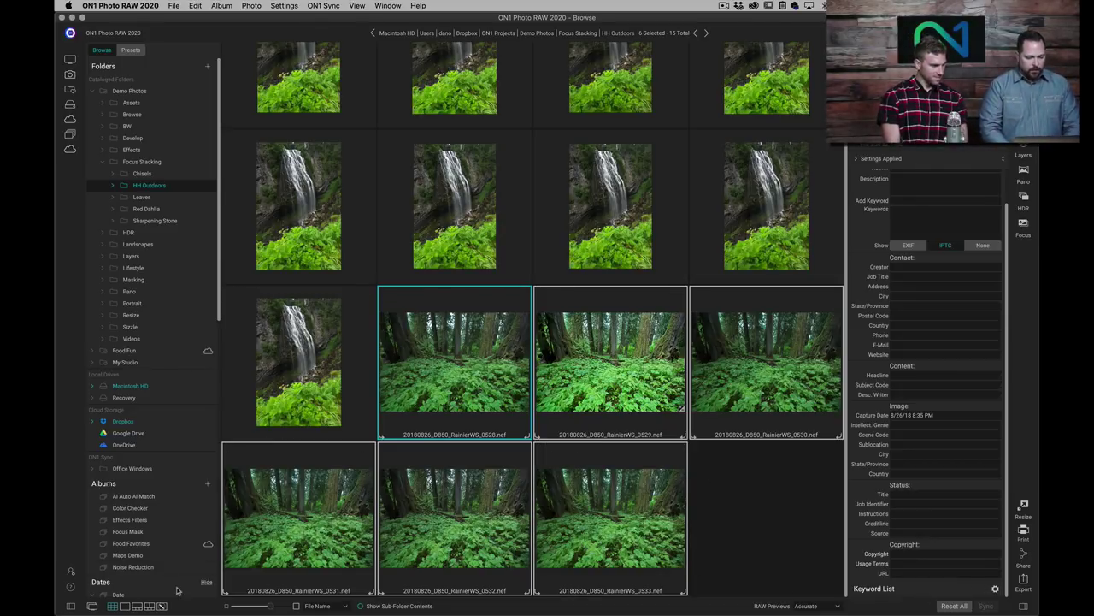
click(137, 606)
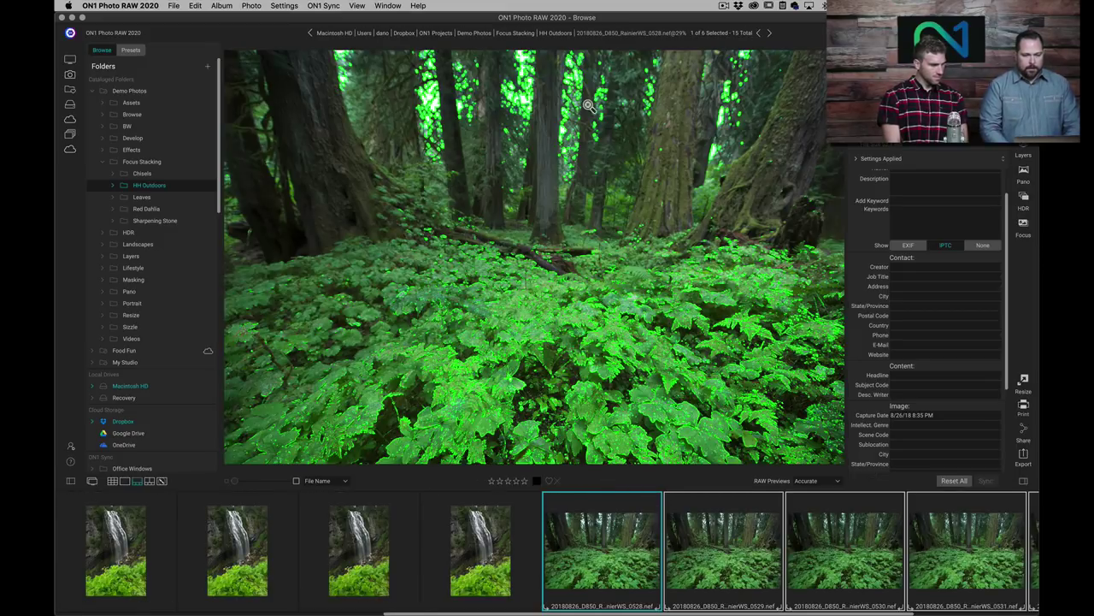
click(360, 5)
mouse_move(392, 135)
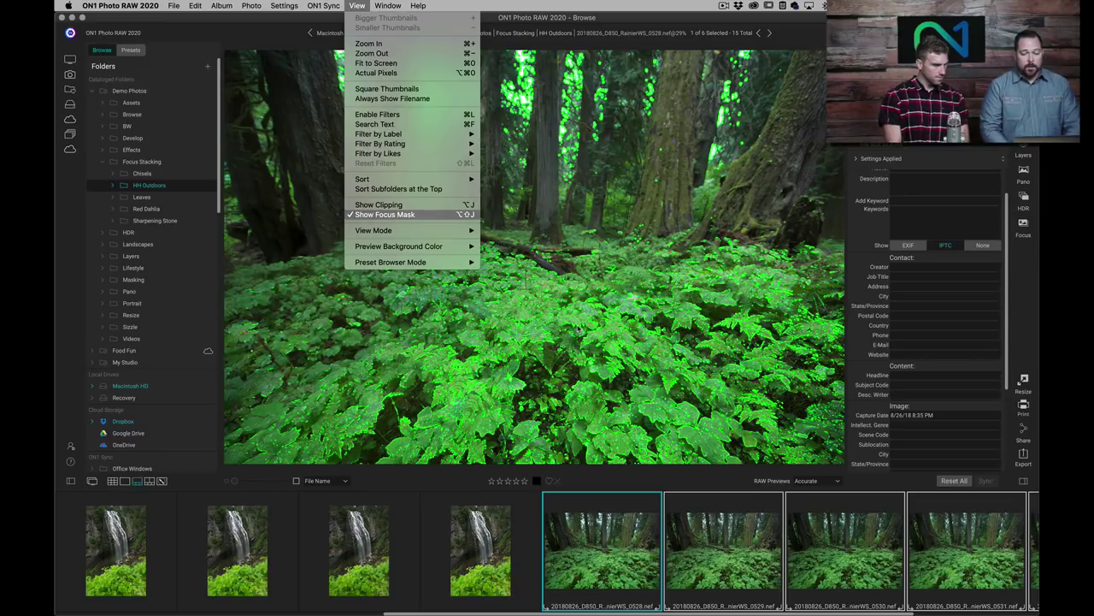
click(455, 215)
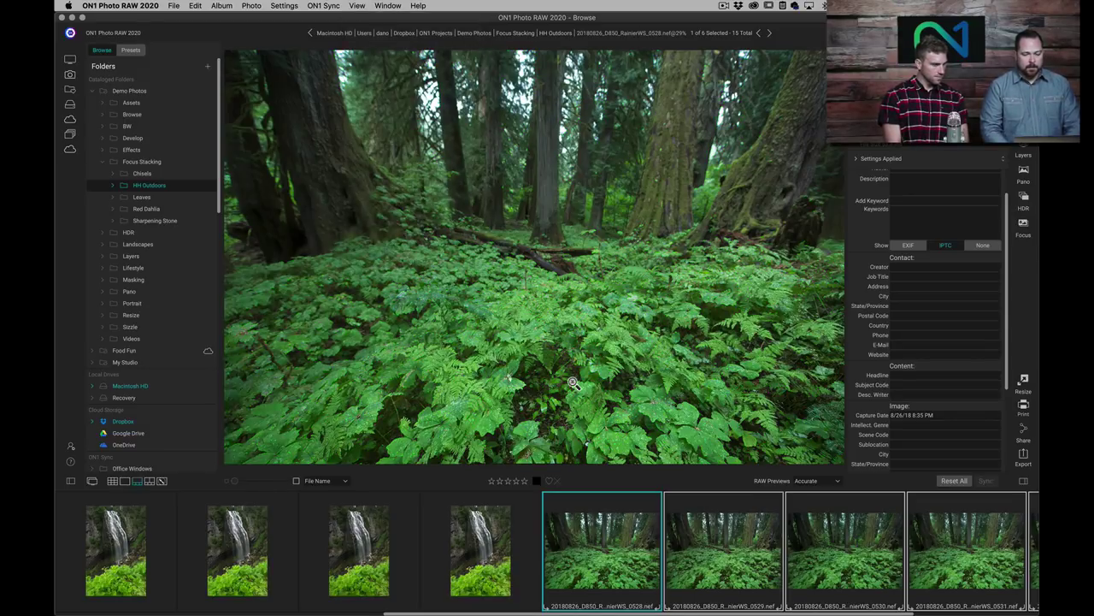
Step: Open the forest photos in Edit at 100% zoom and compare the foreground detail of the first three, ending on photo 0529
click(578, 380)
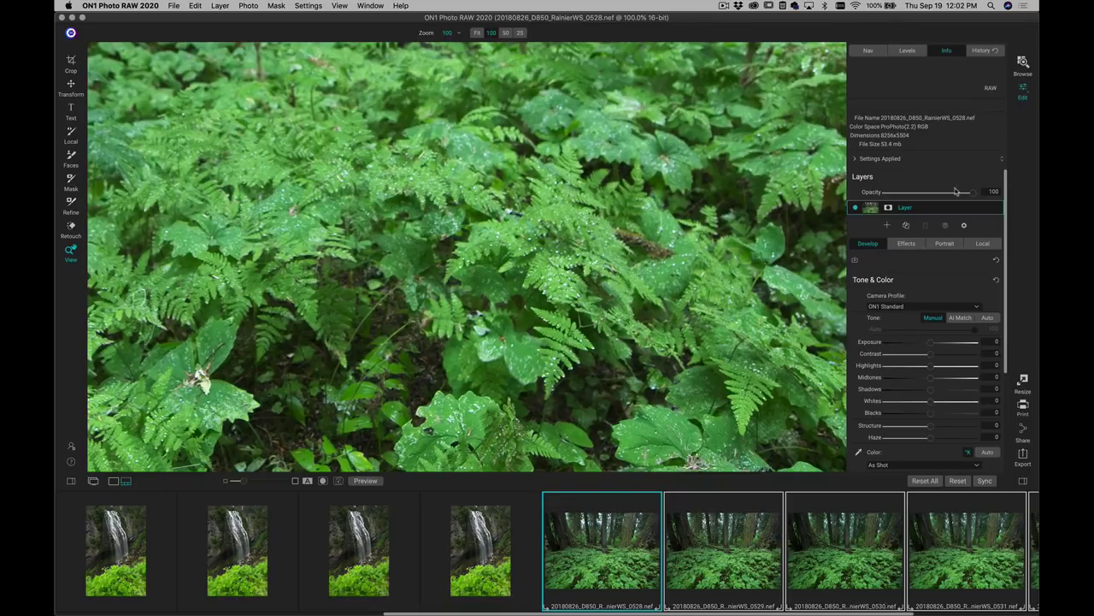
click(735, 541)
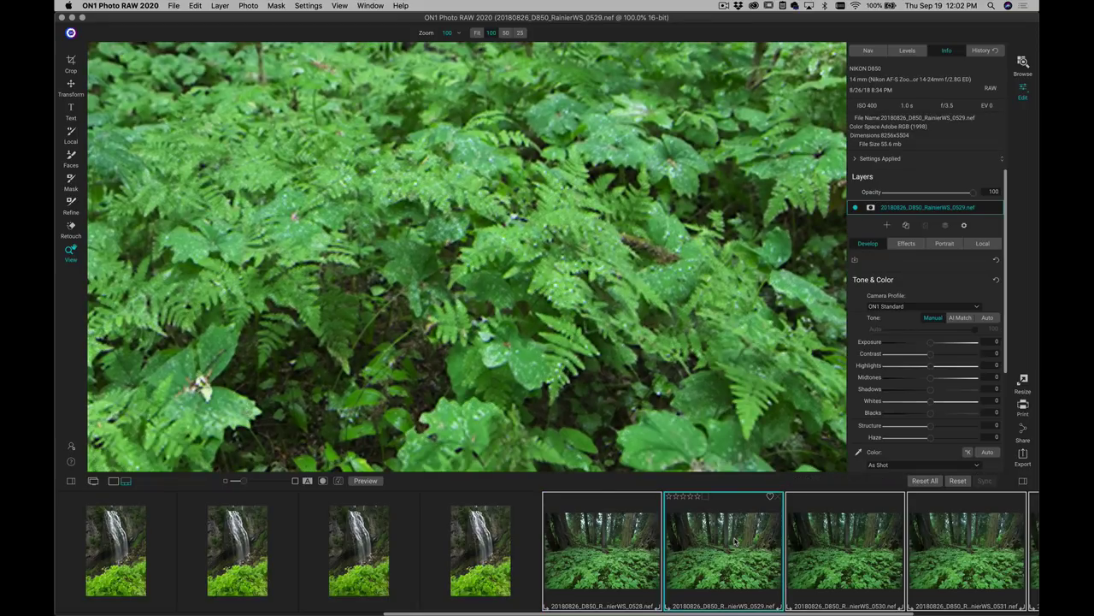
click(812, 551)
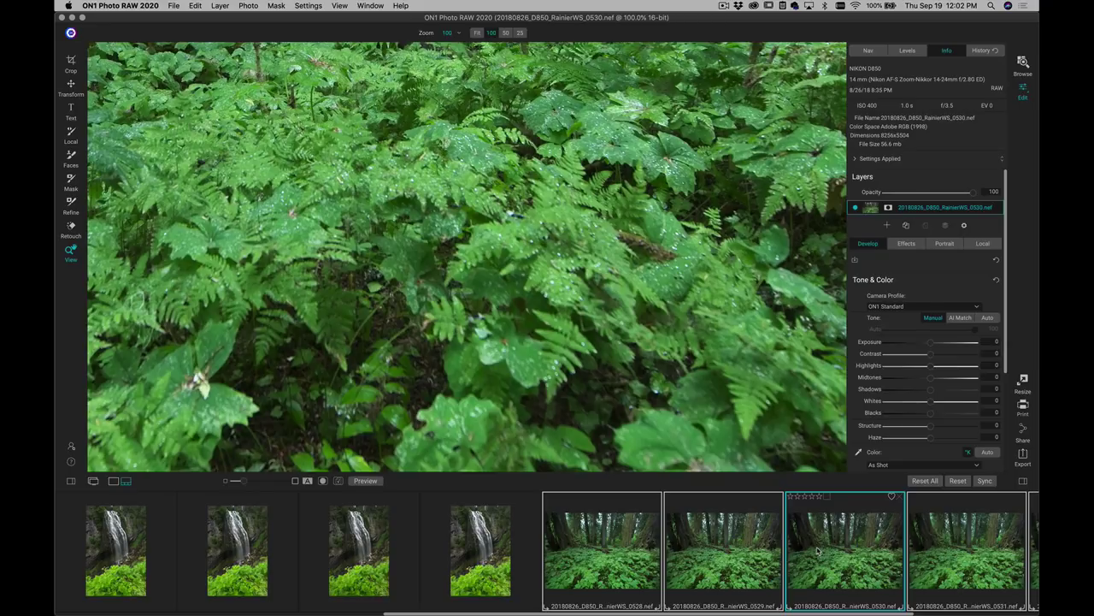
click(725, 547)
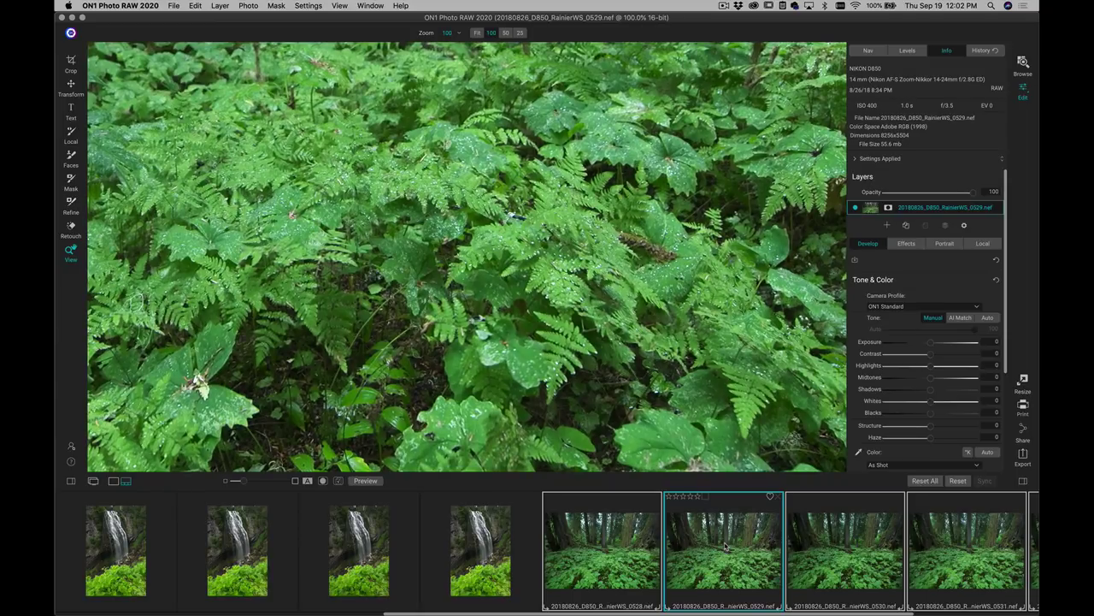
Step: Apply Auto tone to forest photo 0529 and fit the whole image in the view to check it
click(989, 318)
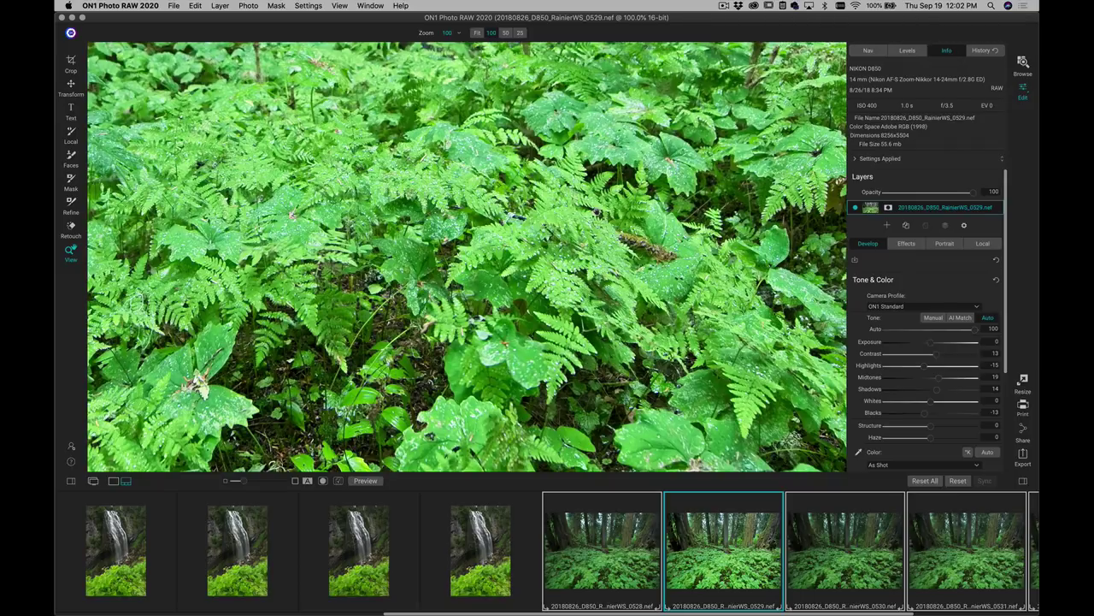
drag(581, 224, 565, 238)
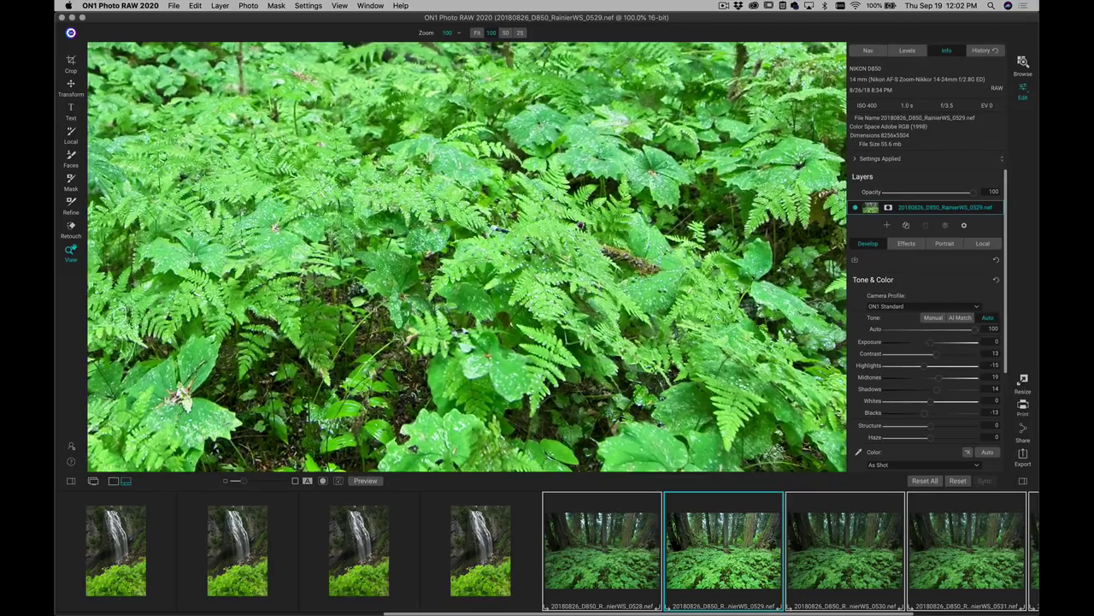
key(super+0)
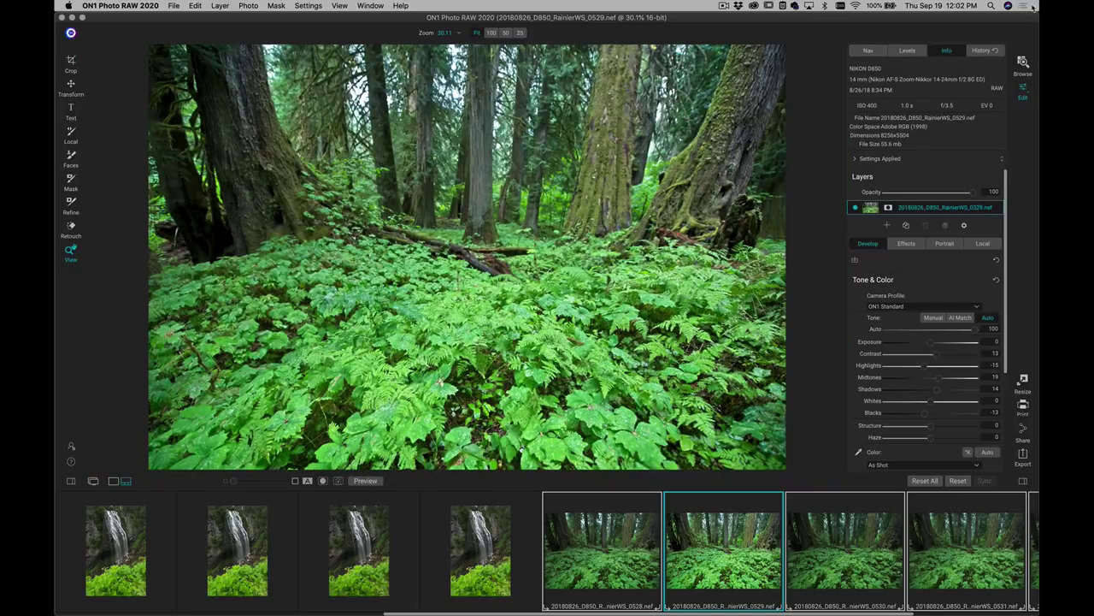
Step: Return to Browse, open the AI Auto AI Match album, and open the portrait of the bearded man with the sword for editing
click(1022, 62)
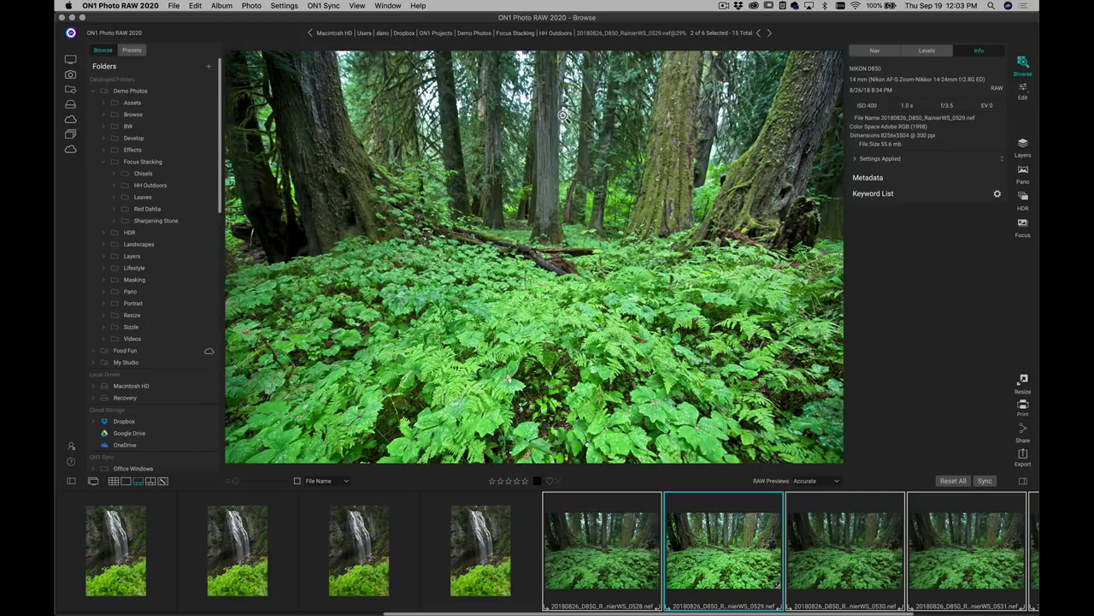
scroll(205, 295, down, 3)
scroll(205, 295, down, 3)
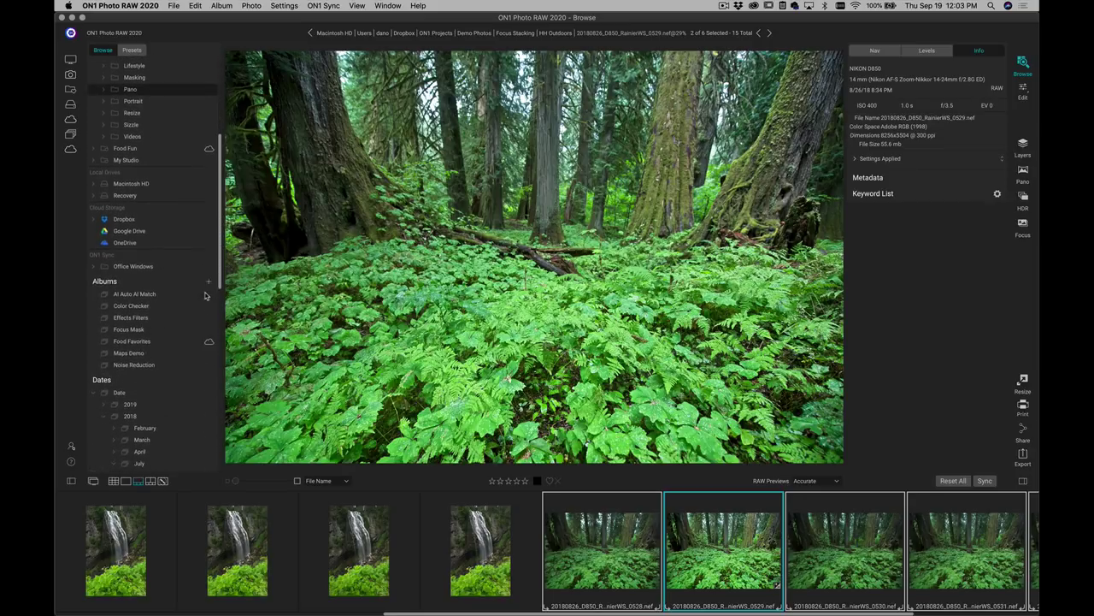
click(141, 294)
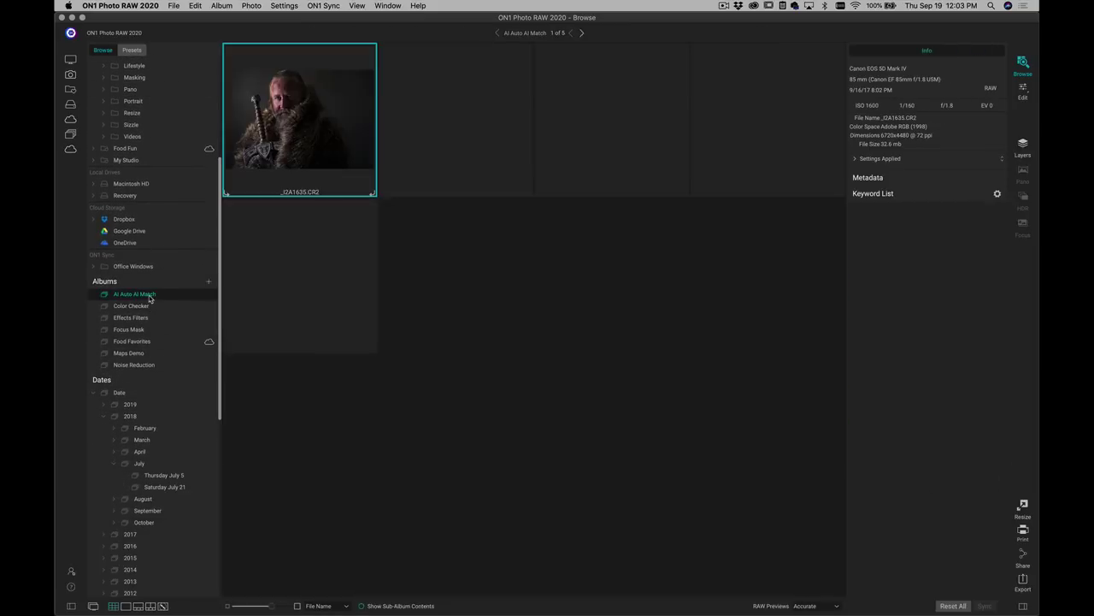
double_click(354, 145)
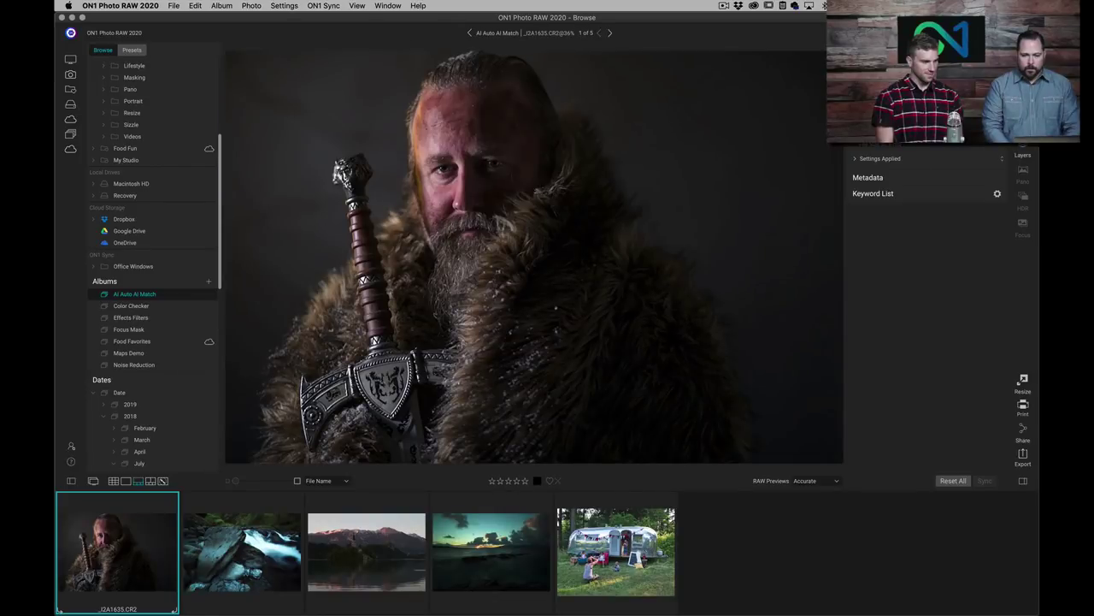
key(super+e)
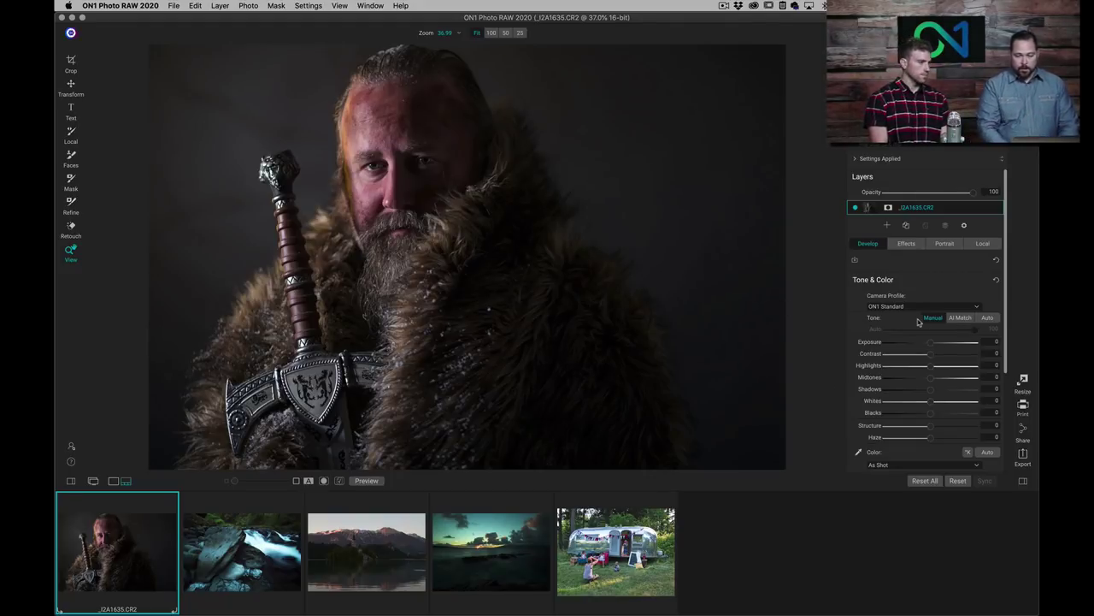
Step: Apply the AI Match tone to the bearded man's portrait and to the silver trailer photo
click(962, 318)
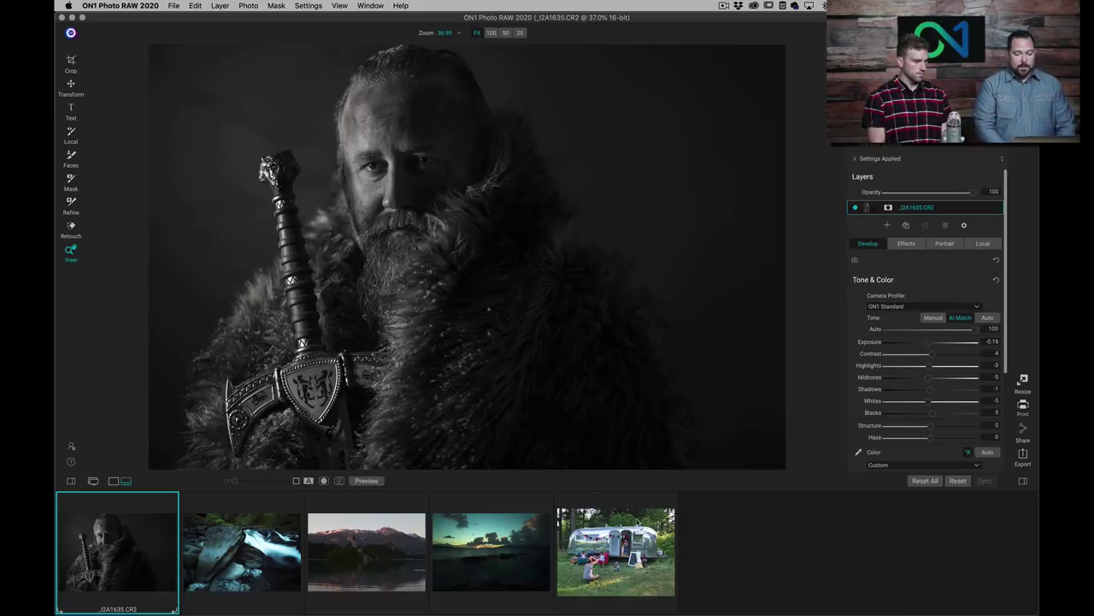
click(616, 552)
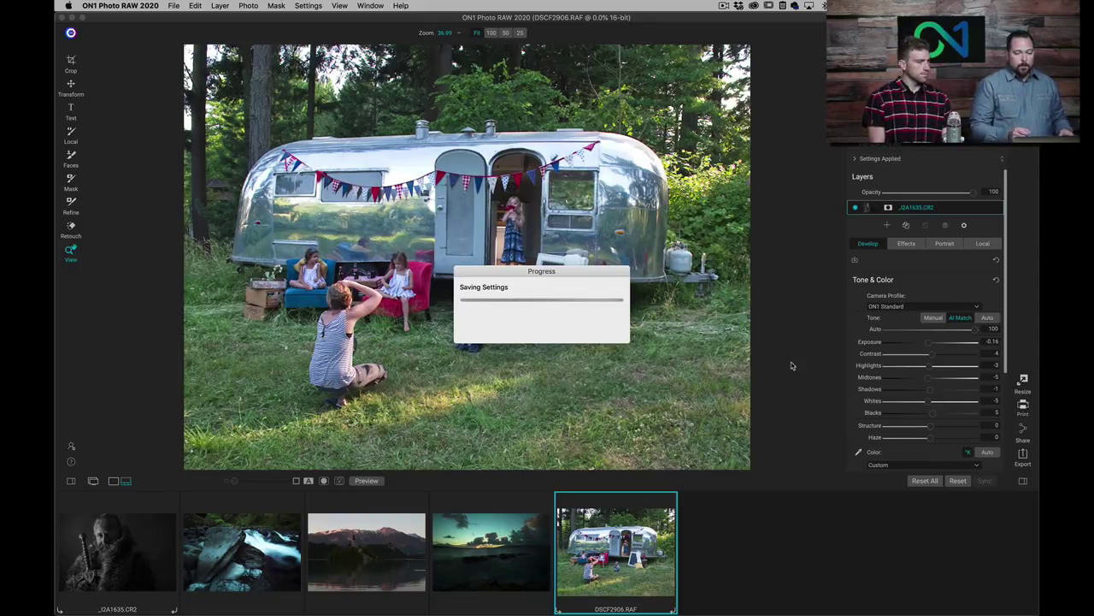
click(961, 318)
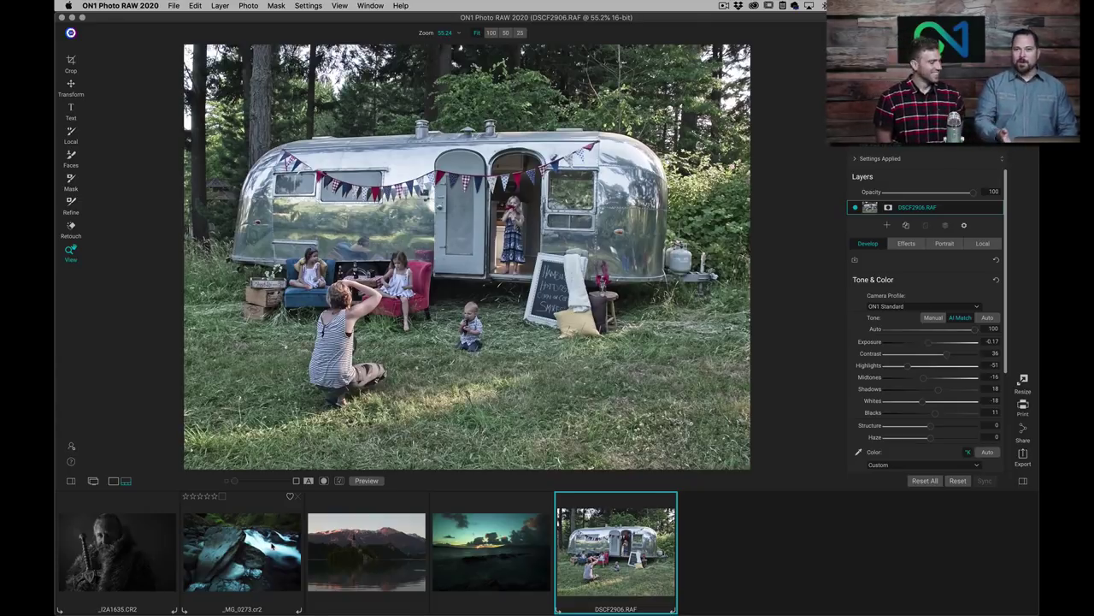
Step: Try AI Match on the river rocks photo, switch its tone to Auto, and reduce the Auto amount to 84
click(272, 544)
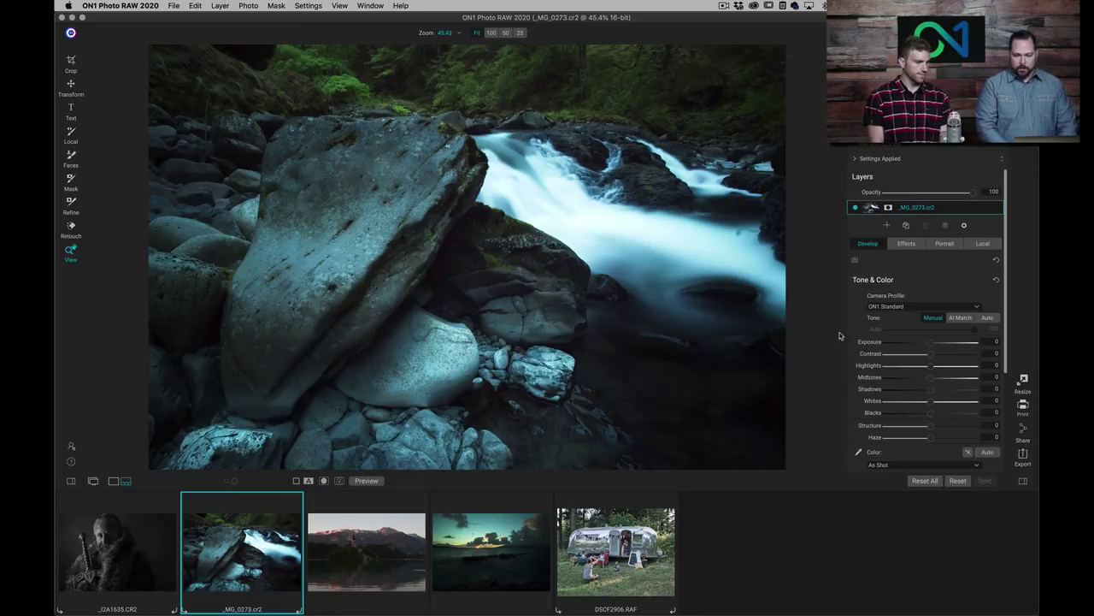
click(960, 318)
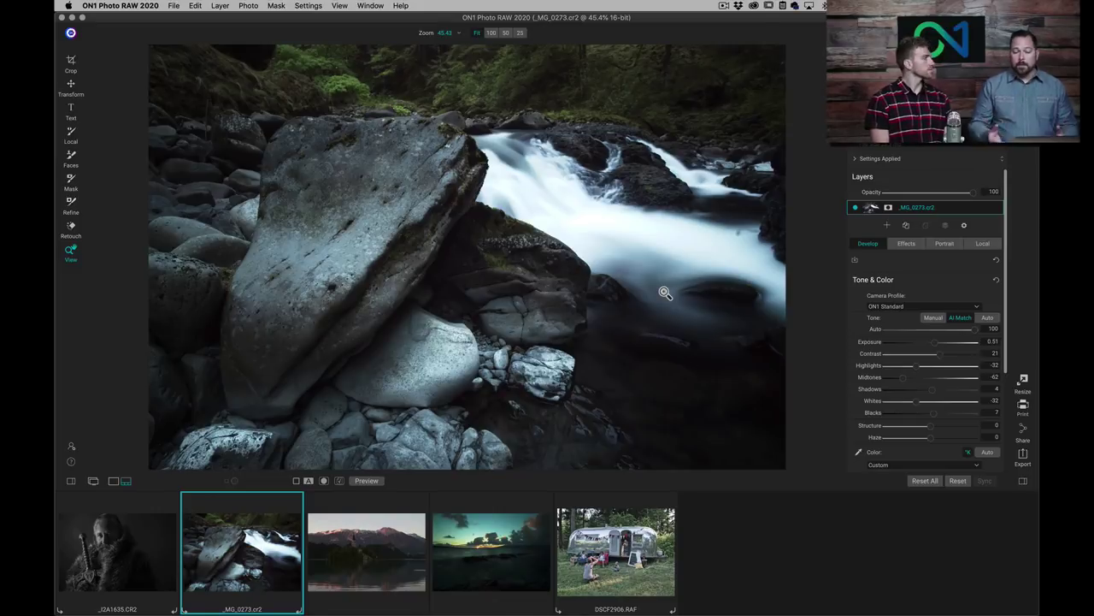
click(987, 318)
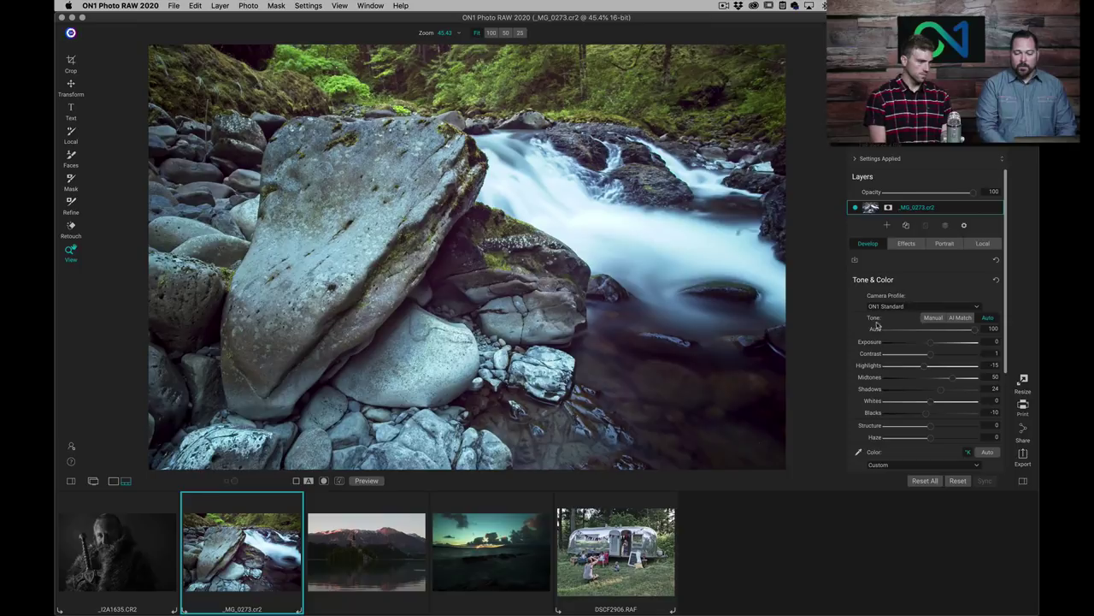
click(953, 330)
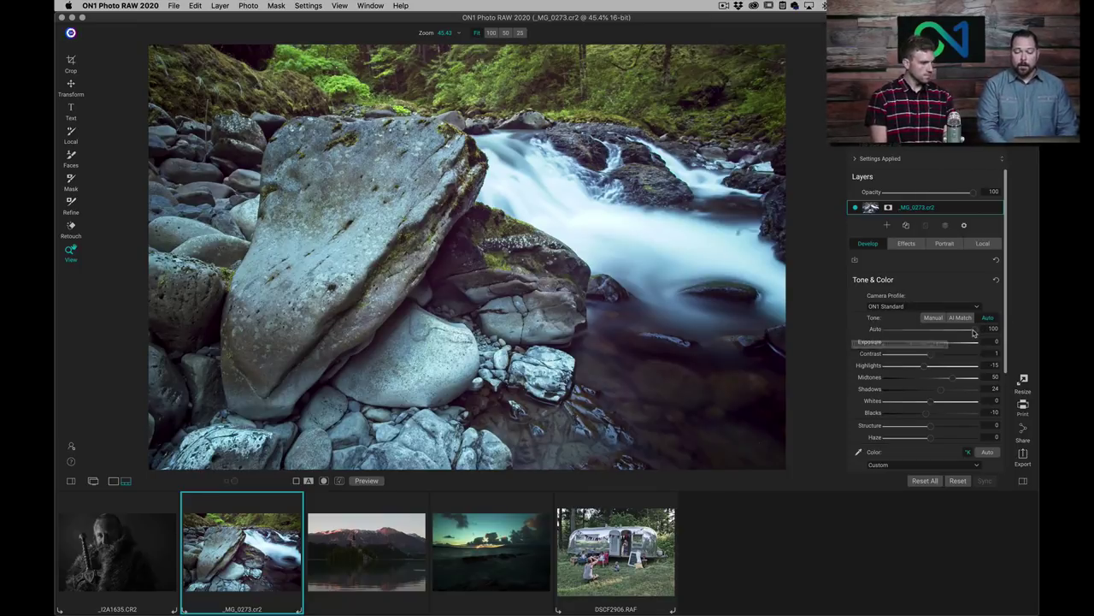
mouse_move(954, 332)
mouse_down()
mouse_move(908, 336)
mouse_move(981, 344)
mouse_move(961, 335)
mouse_up()
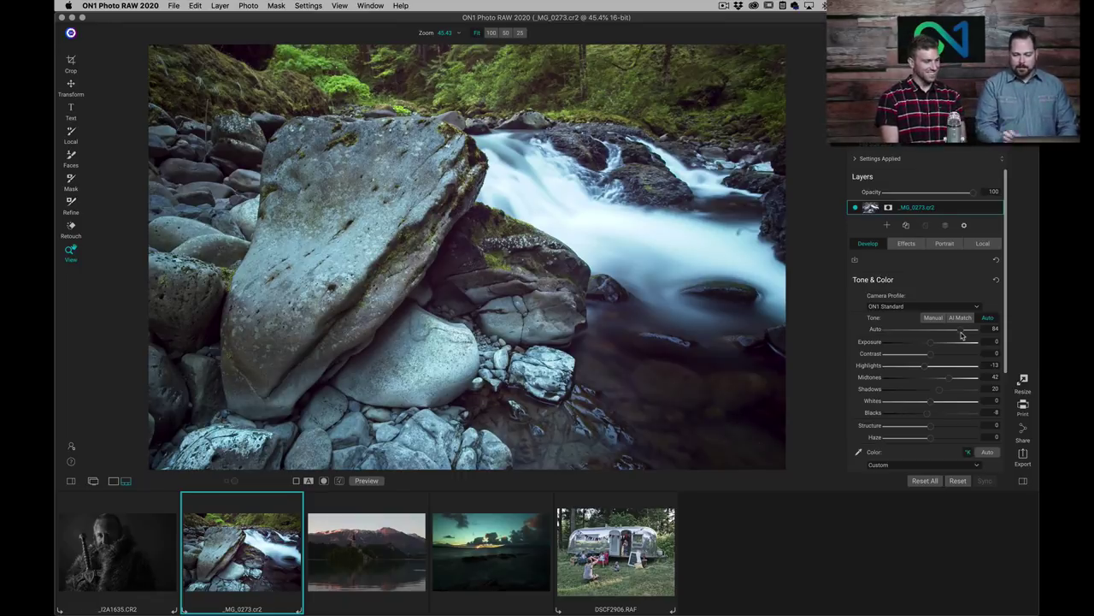
mouse_move(962, 335)
mouse_down()
mouse_move(939, 335)
mouse_move(960, 339)
mouse_up()
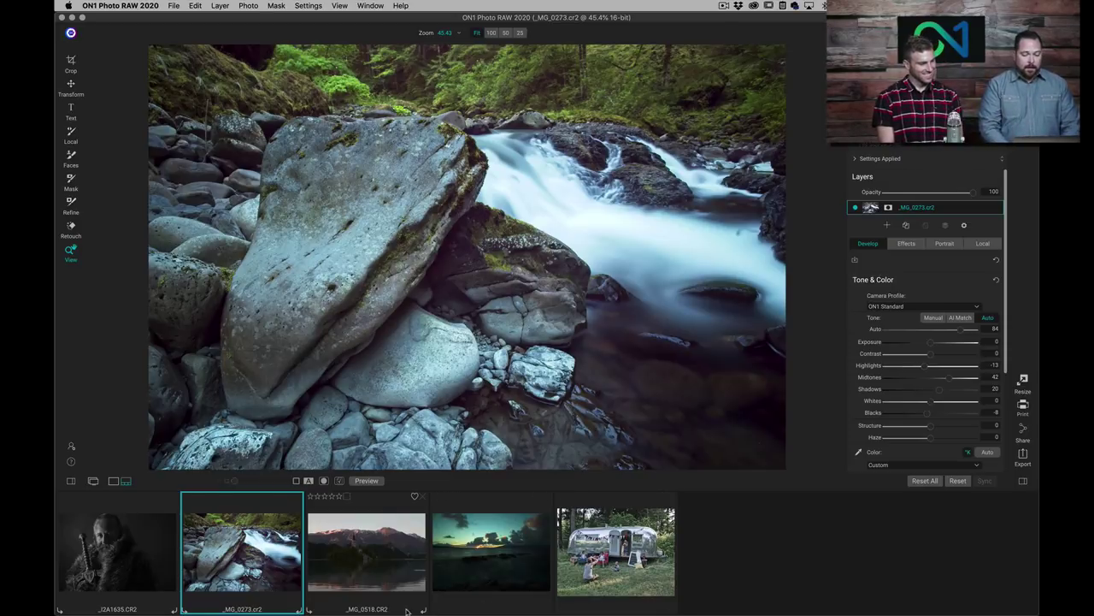
Step: Apply Auto tone to the lake church photo and to the ocean sunset photo
click(392, 535)
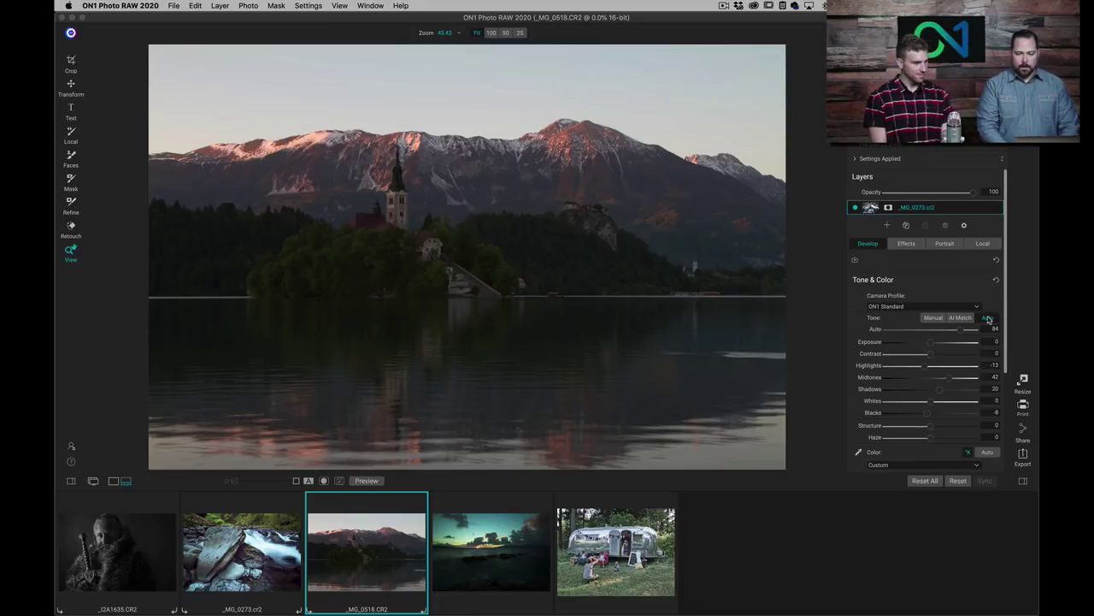
click(989, 319)
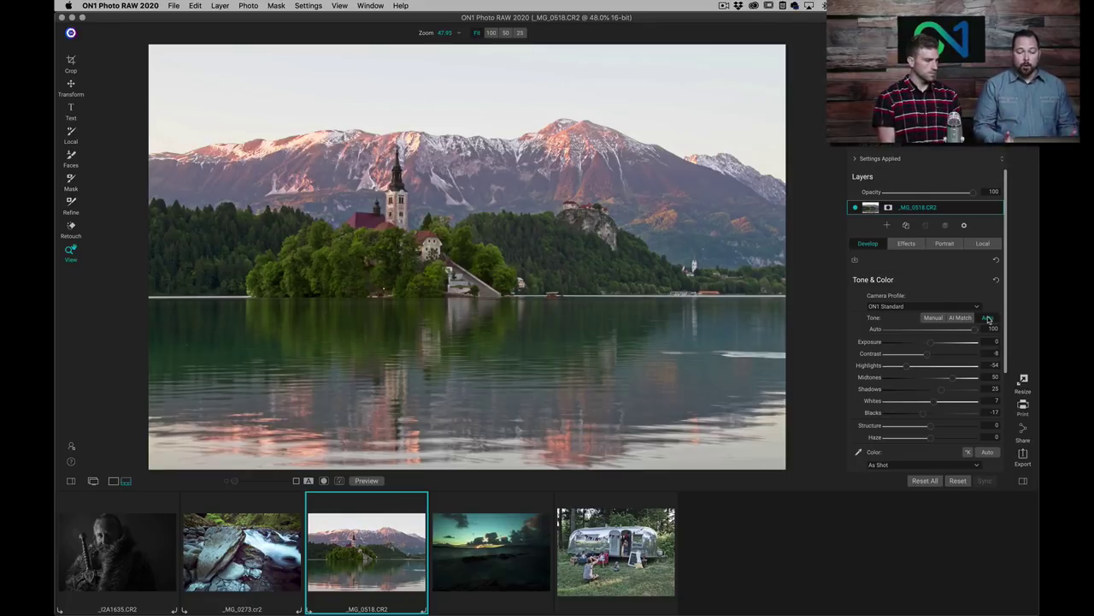
click(528, 559)
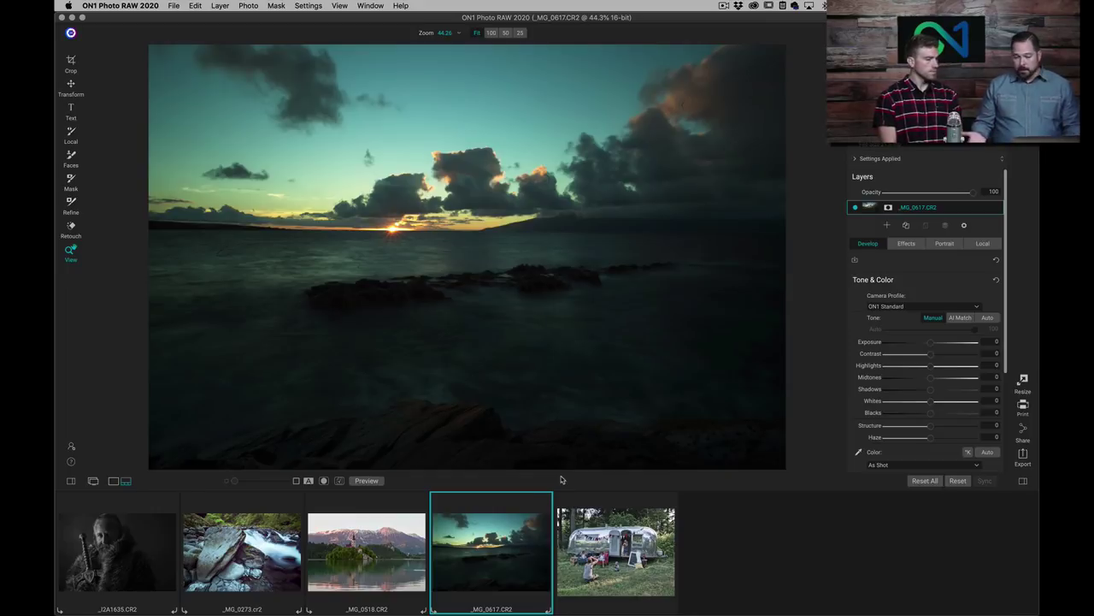
click(988, 318)
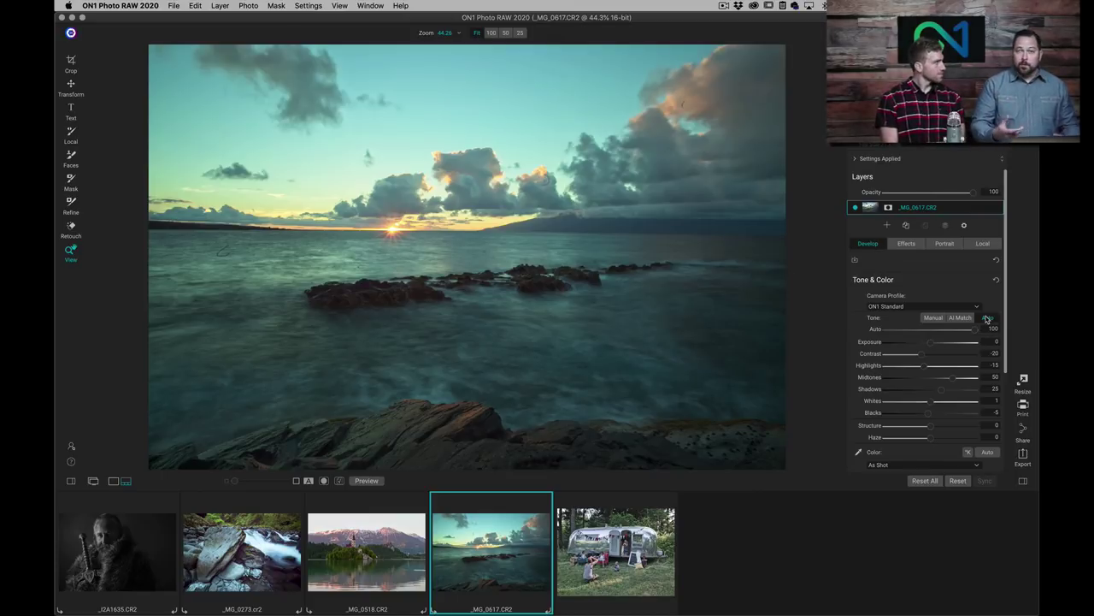
click(987, 318)
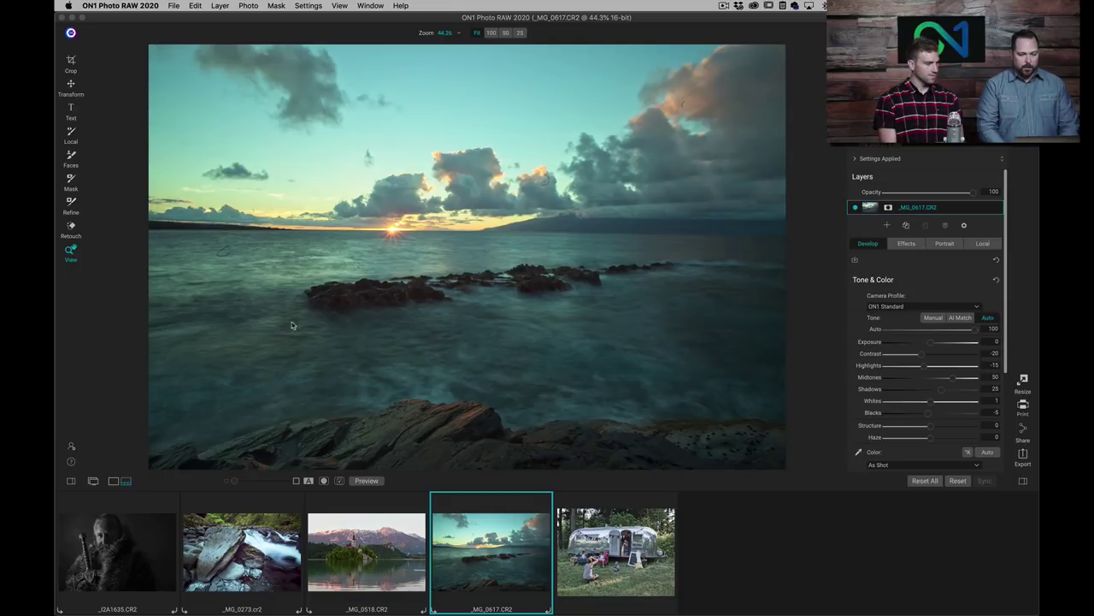
Step: Return to Browse, open the Noise Reduction album, and open its Milky Way photo in Develop
key(super+1)
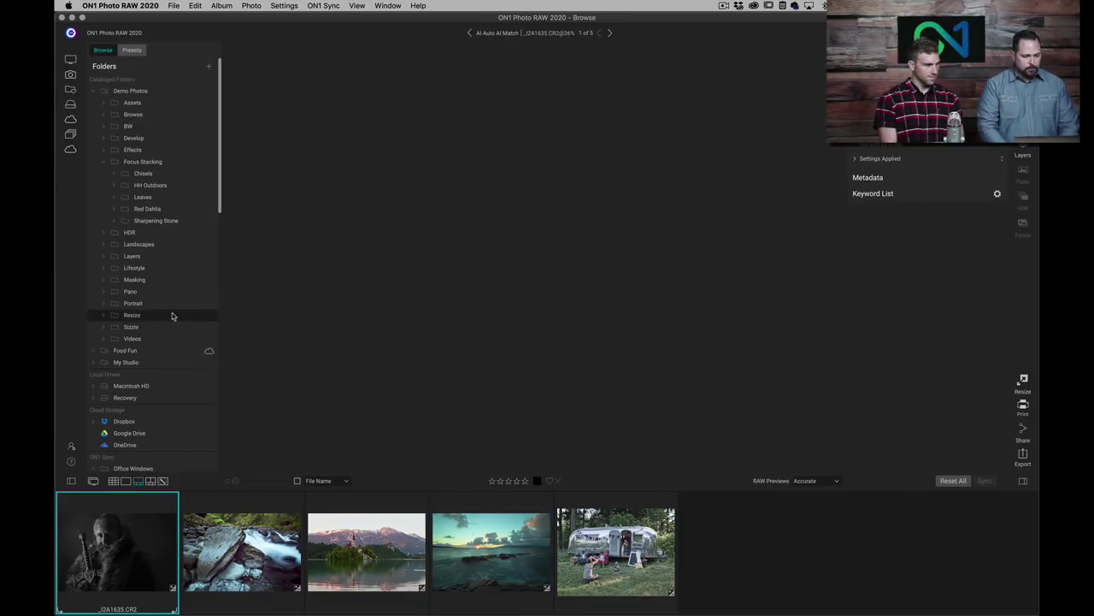
scroll(172, 317, down, 5)
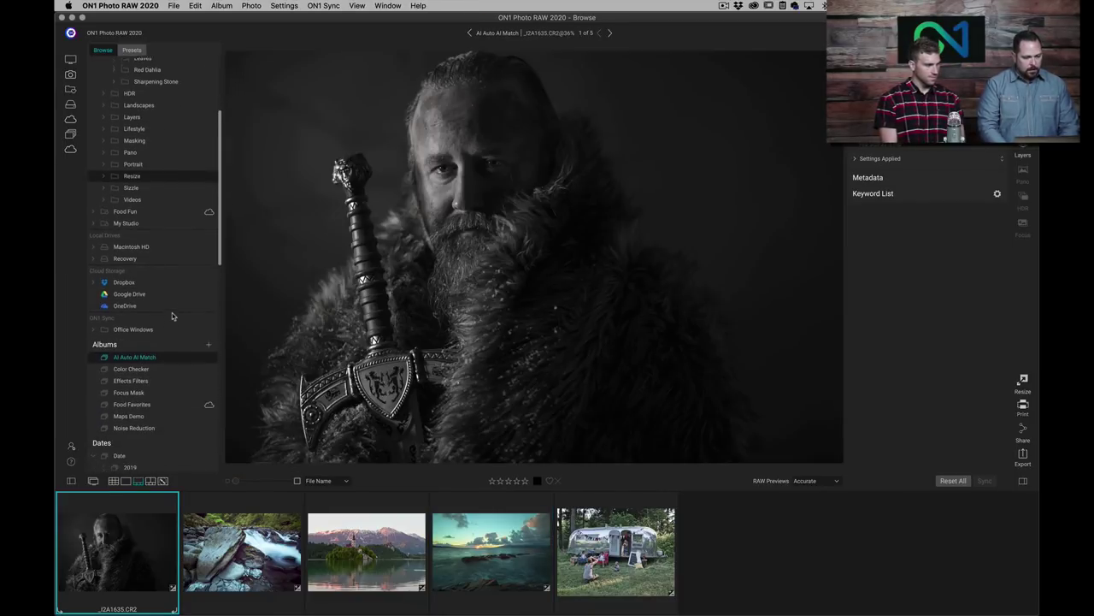
click(134, 425)
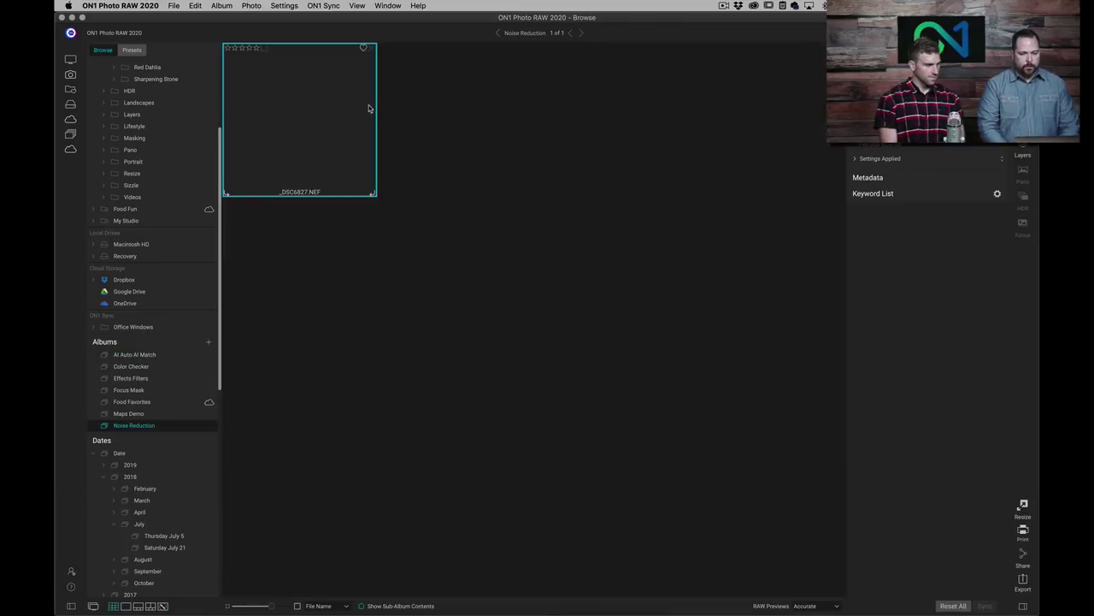
double_click(304, 120)
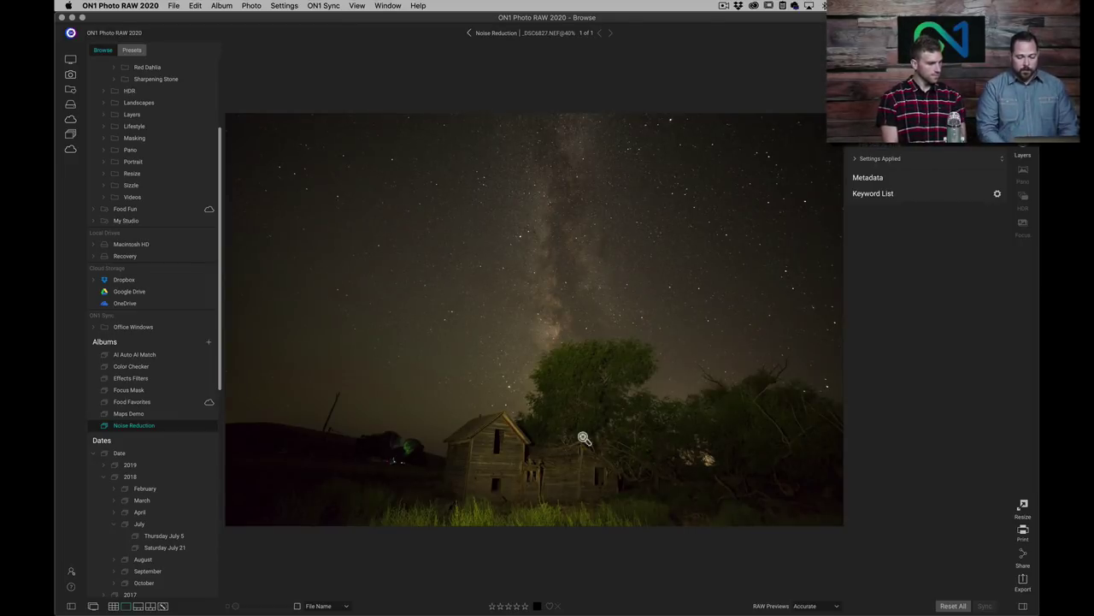
key(super+d)
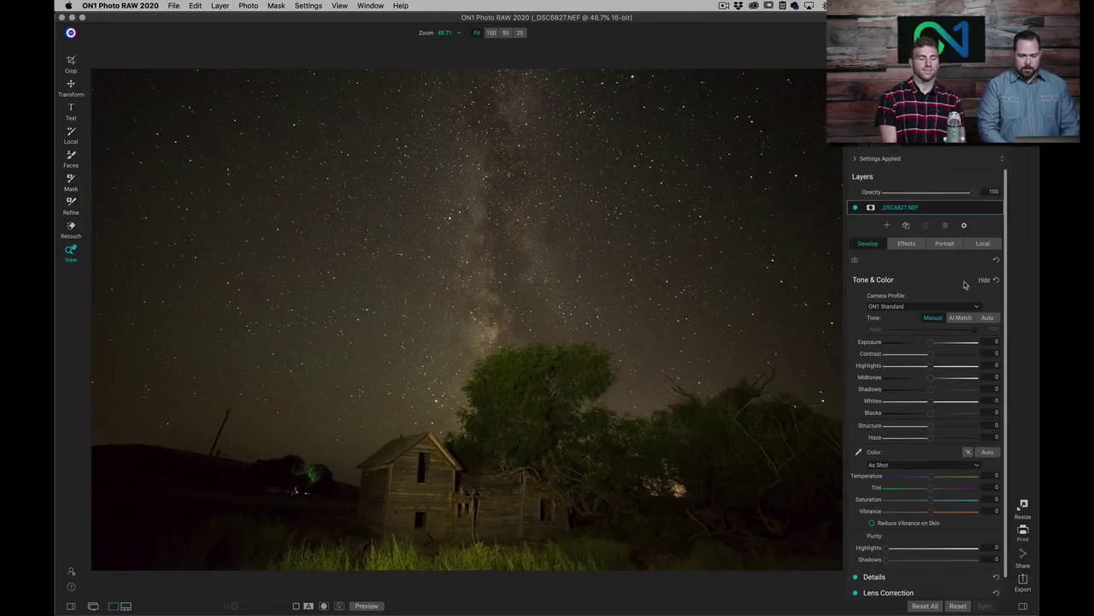
Step: Apply the AI Match tone to the Milky Way photo and set its white balance by sampling the old house's wooden wall
click(961, 318)
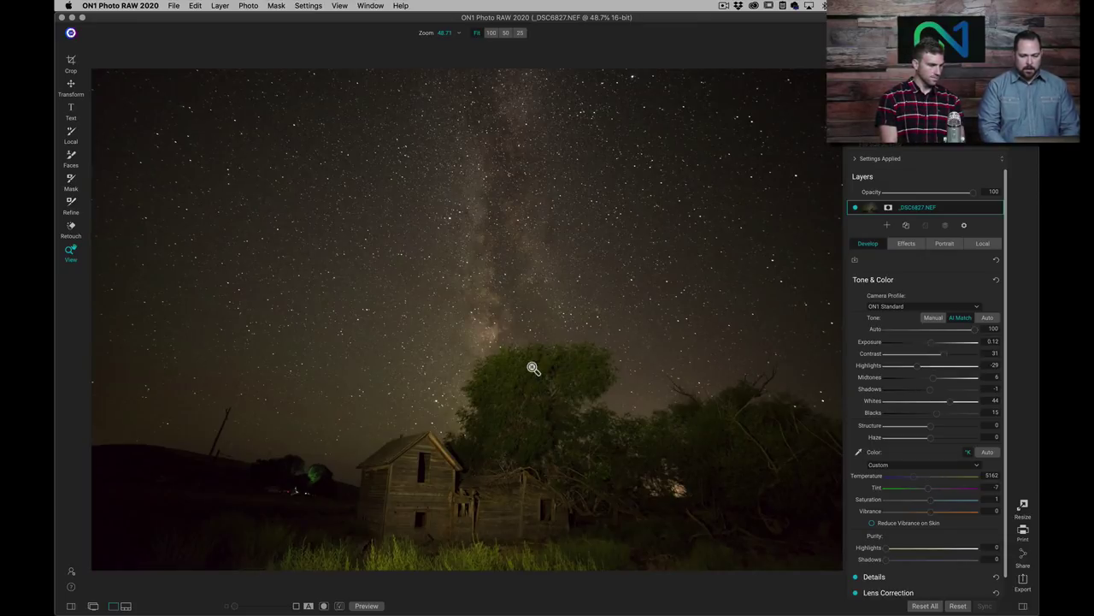
click(536, 508)
click(537, 508)
click(536, 507)
alt+click(536, 508)
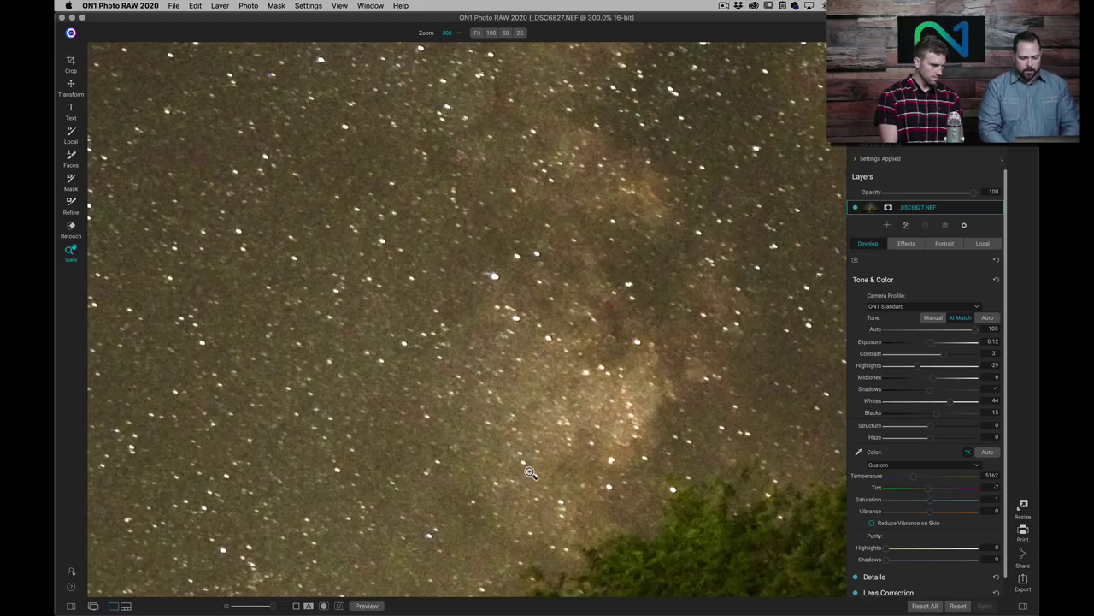
key(super+1)
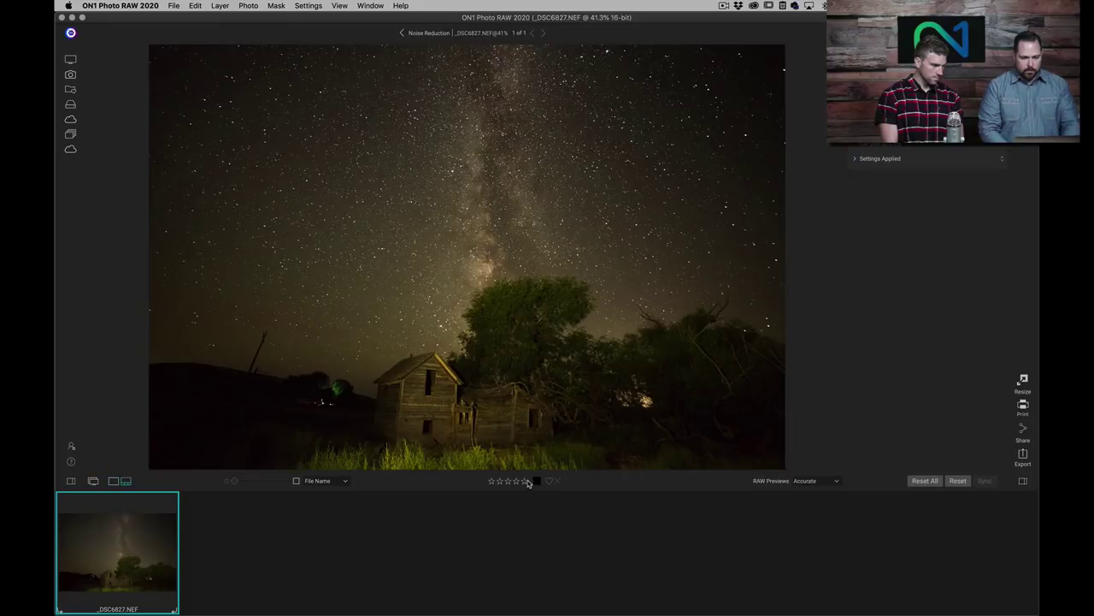
click(509, 359)
key(super+2)
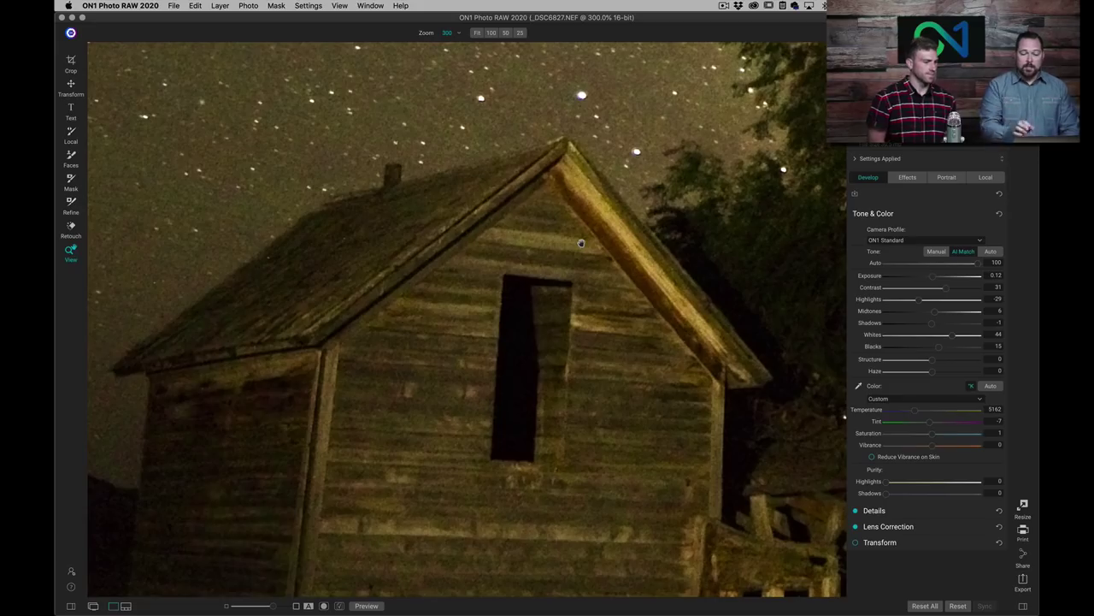
click(860, 387)
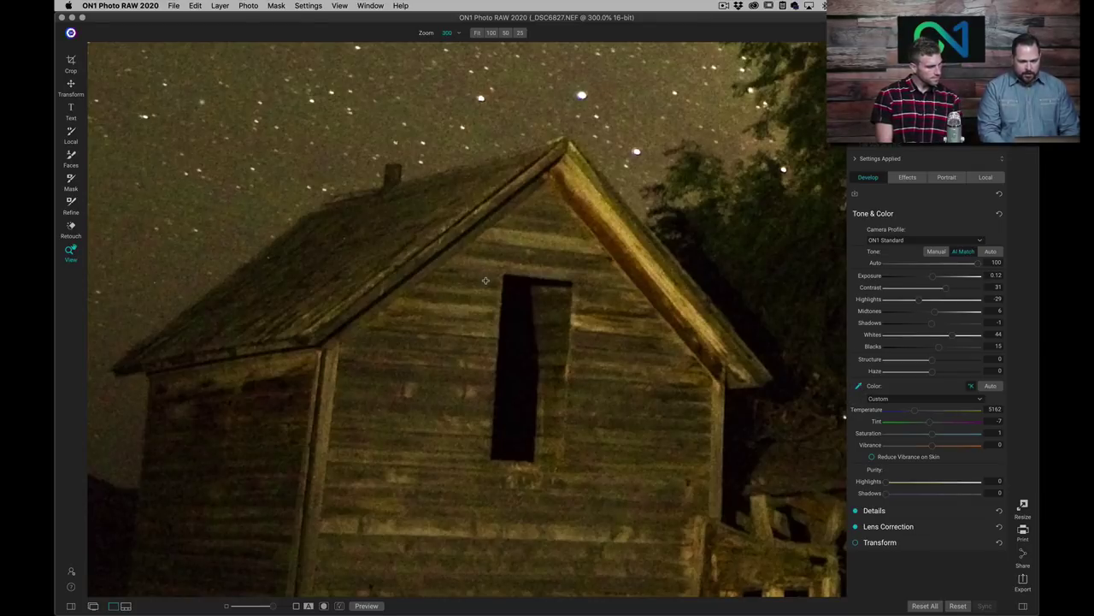
click(485, 280)
key(super+0)
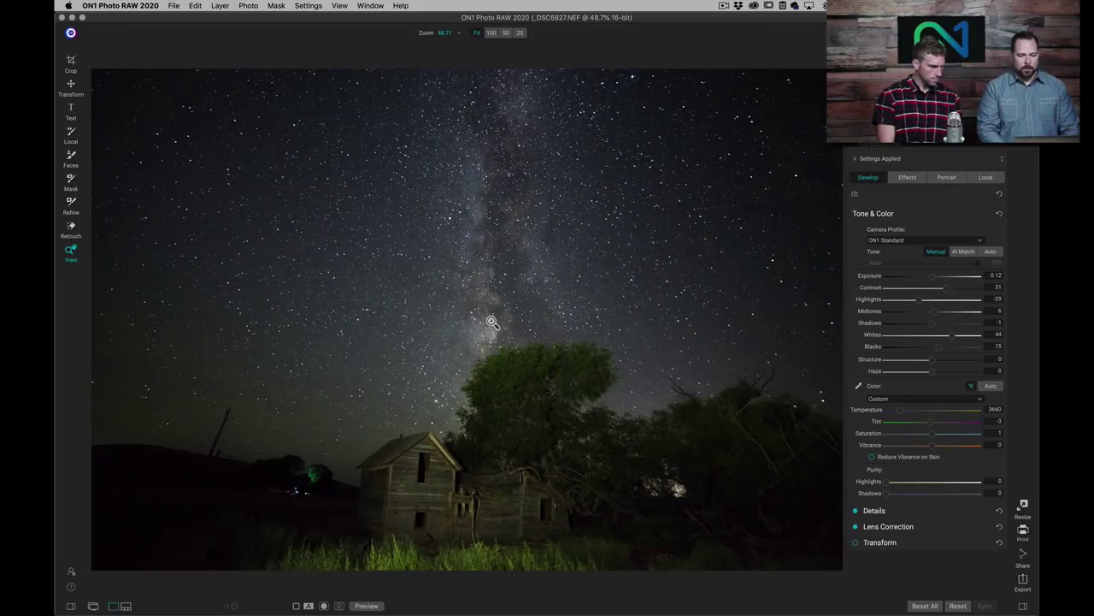
Step: Set the Milky Way photo's luminance noise reduction to 61 and the luminance detail to 42
click(446, 471)
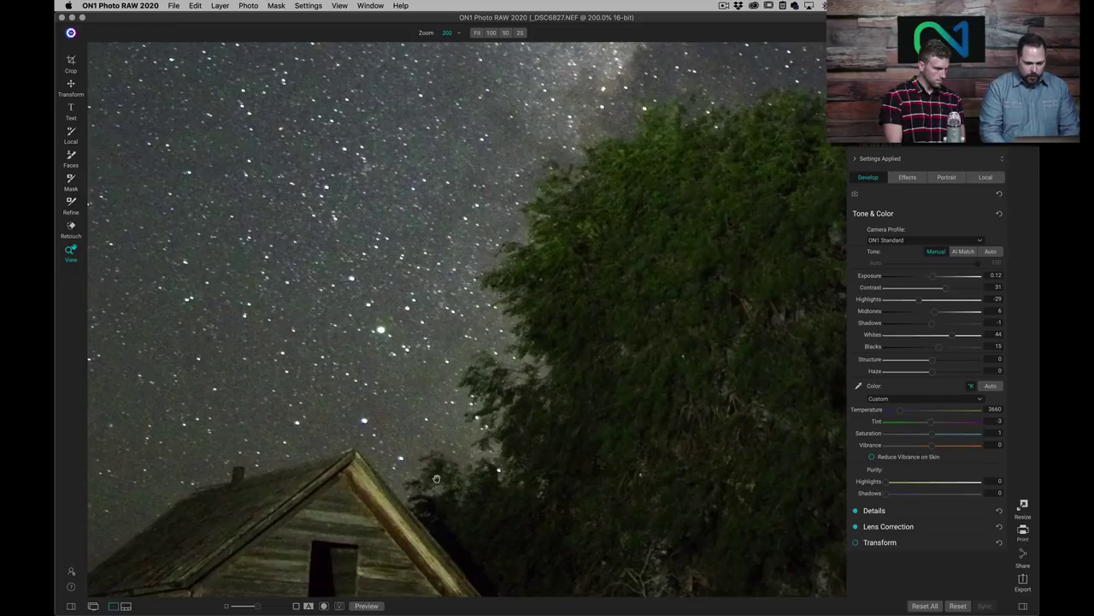
click(436, 478)
drag(365, 549, 625, 194)
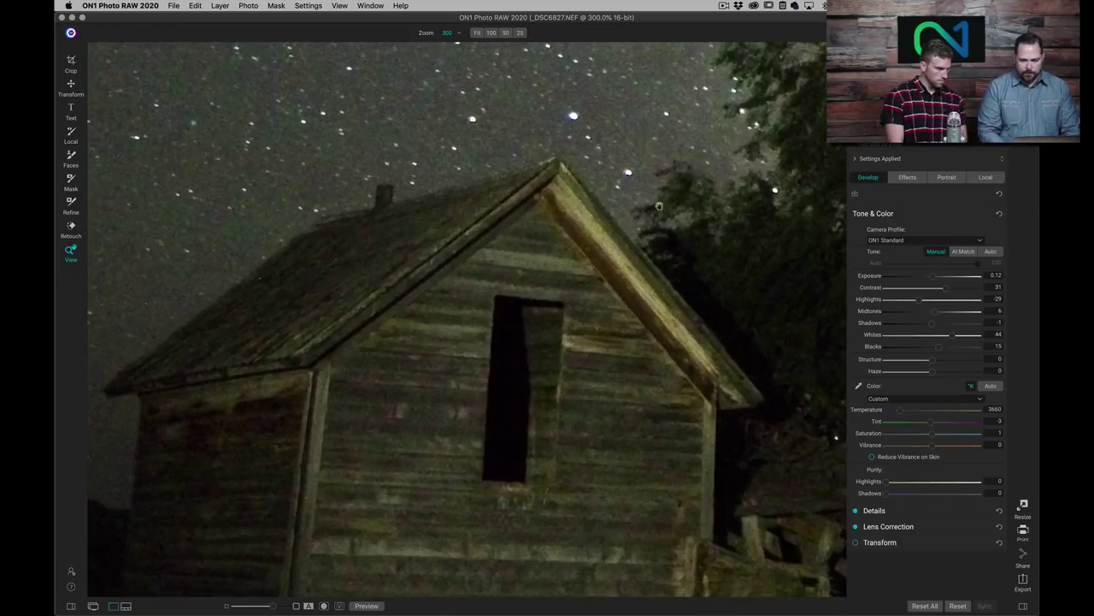
click(895, 511)
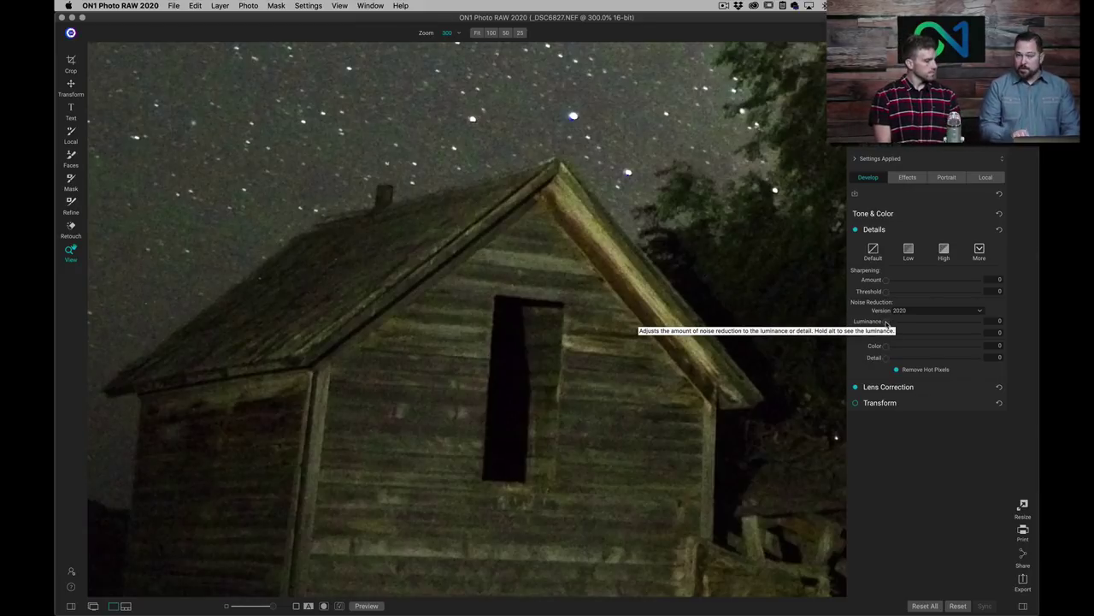
drag(885, 323, 902, 325)
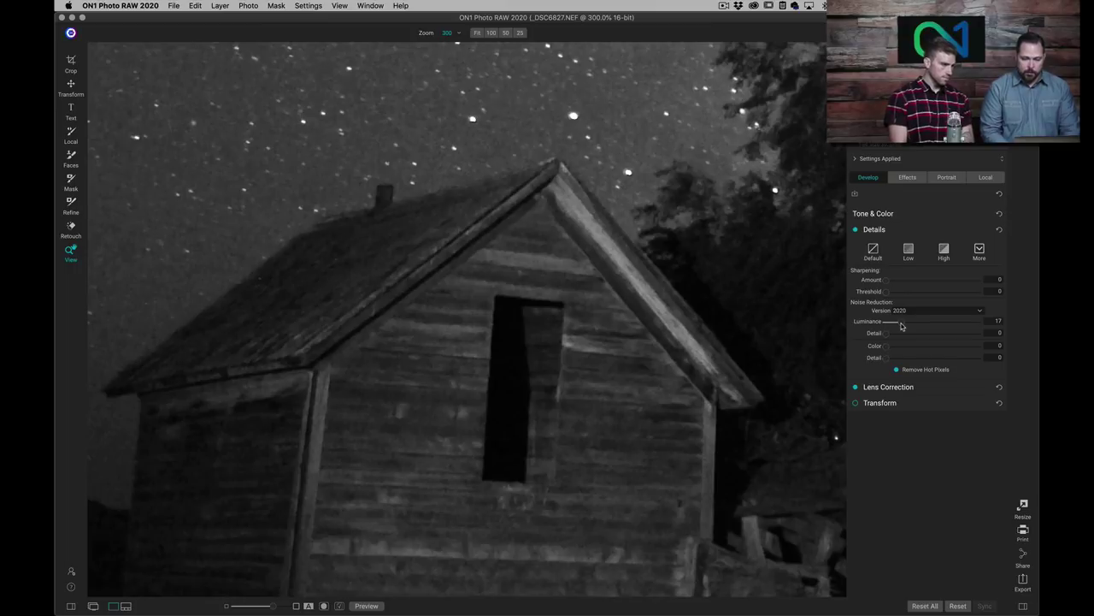
drag(902, 325, 927, 331)
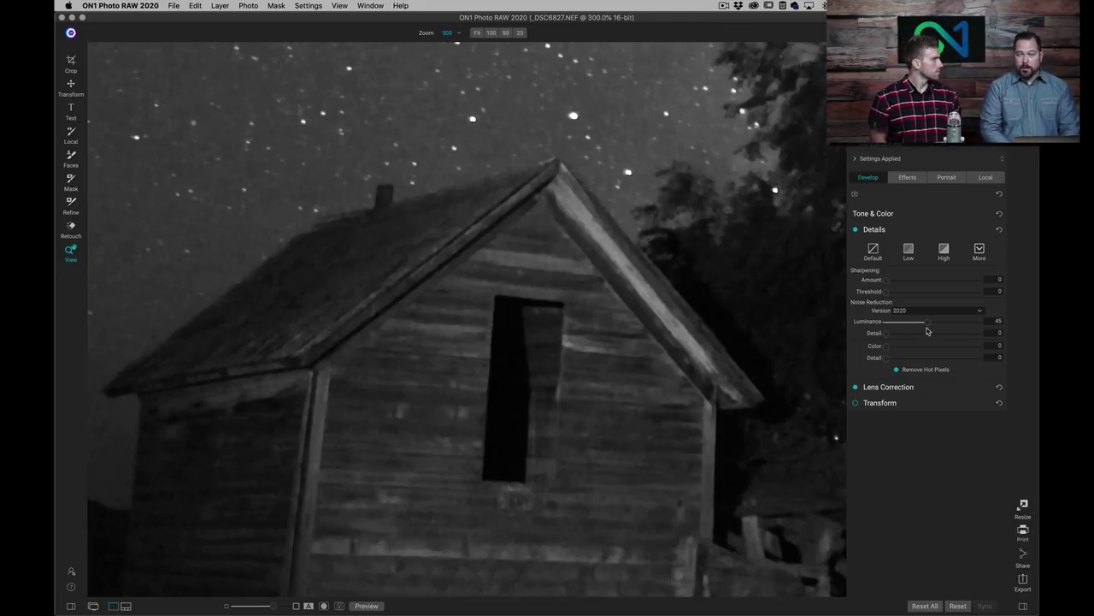
mouse_move(927, 331)
mouse_down()
mouse_move(908, 331)
mouse_move(943, 332)
mouse_move(901, 342)
mouse_move(943, 349)
mouse_move(872, 347)
mouse_move(924, 350)
mouse_up()
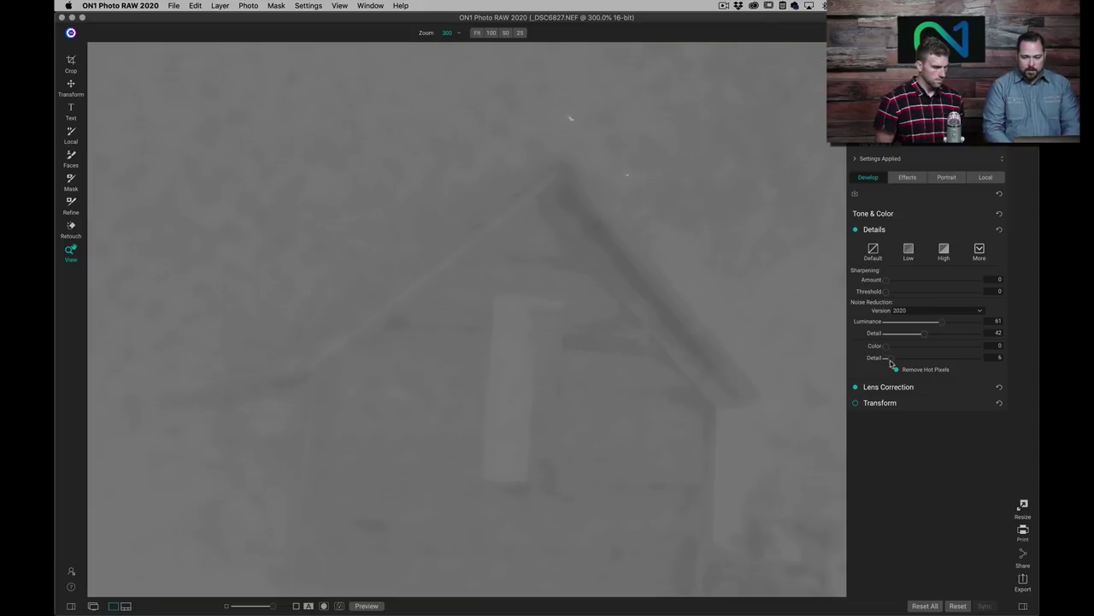
Step: Set the color noise reduction detail to 44 and compare the photo with the Details adjustments off and on
alt+click(882, 361)
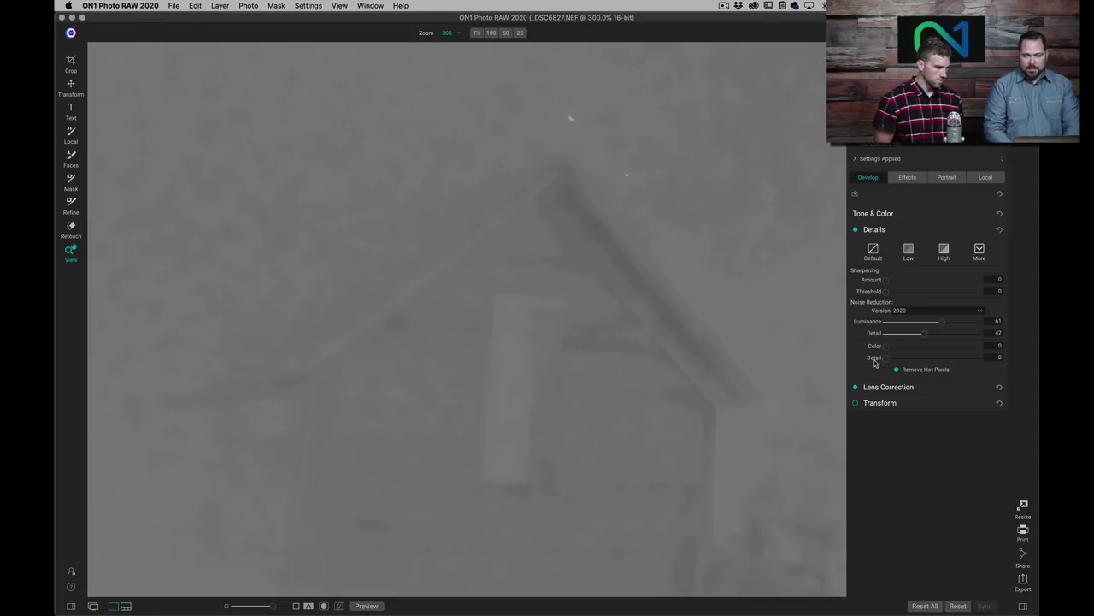
drag(874, 363, 928, 372)
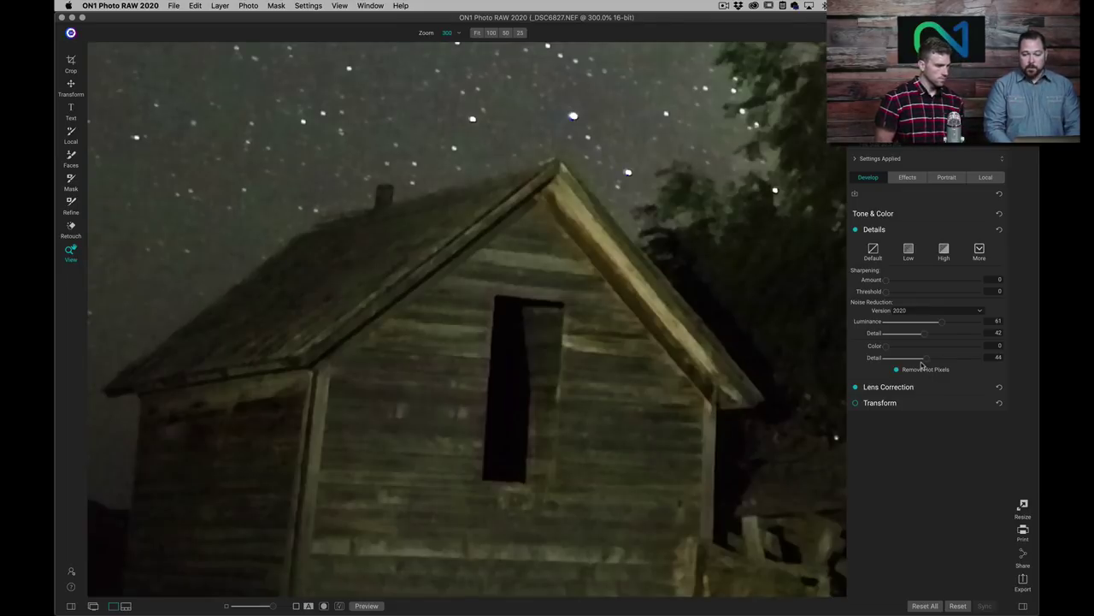
click(855, 230)
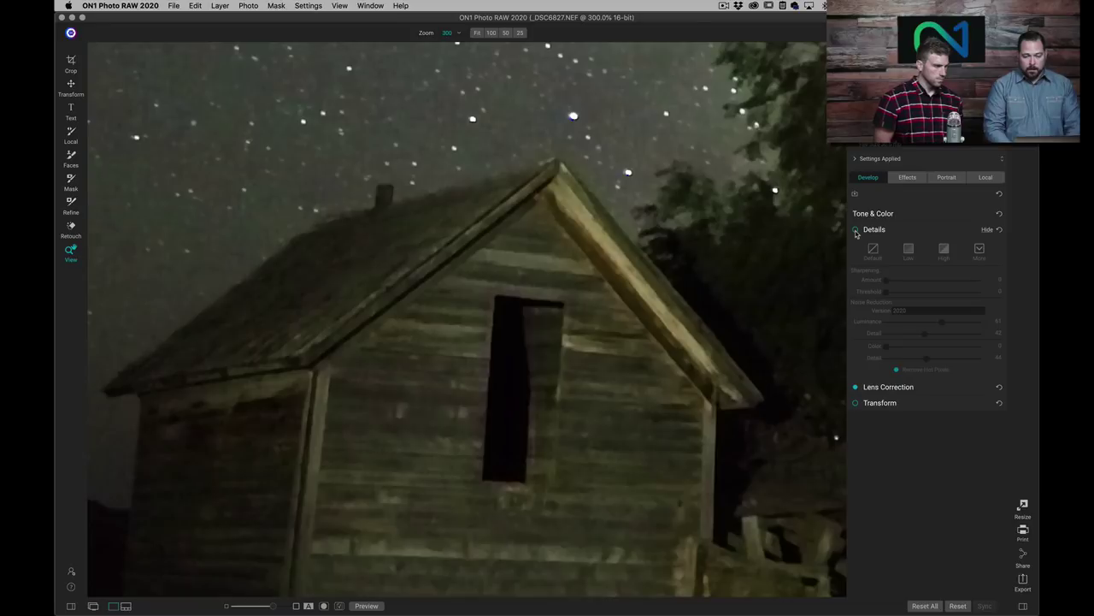
click(855, 230)
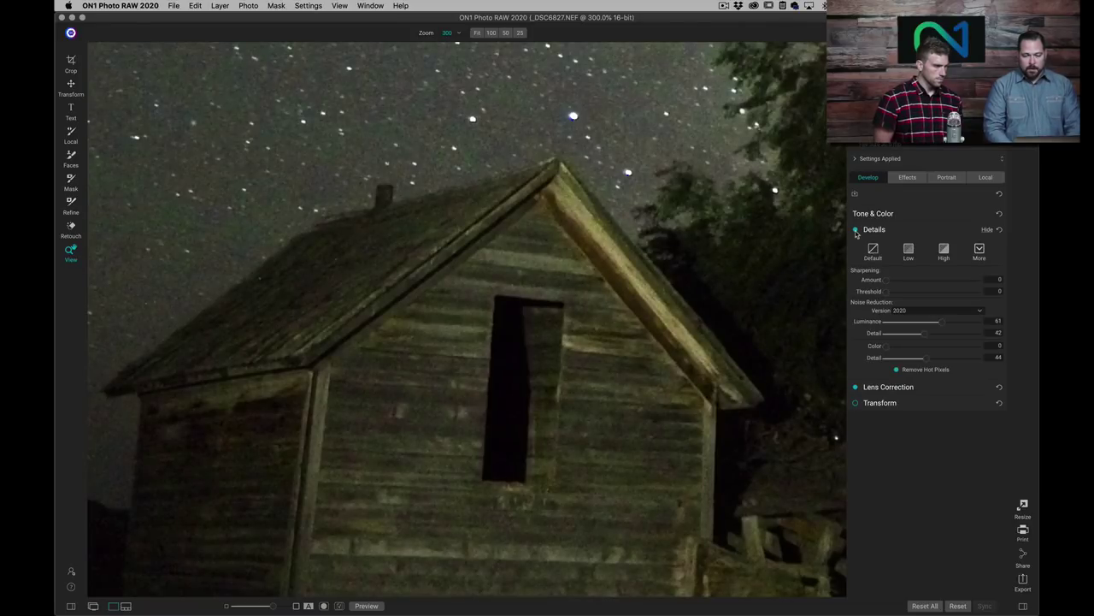
click(618, 378)
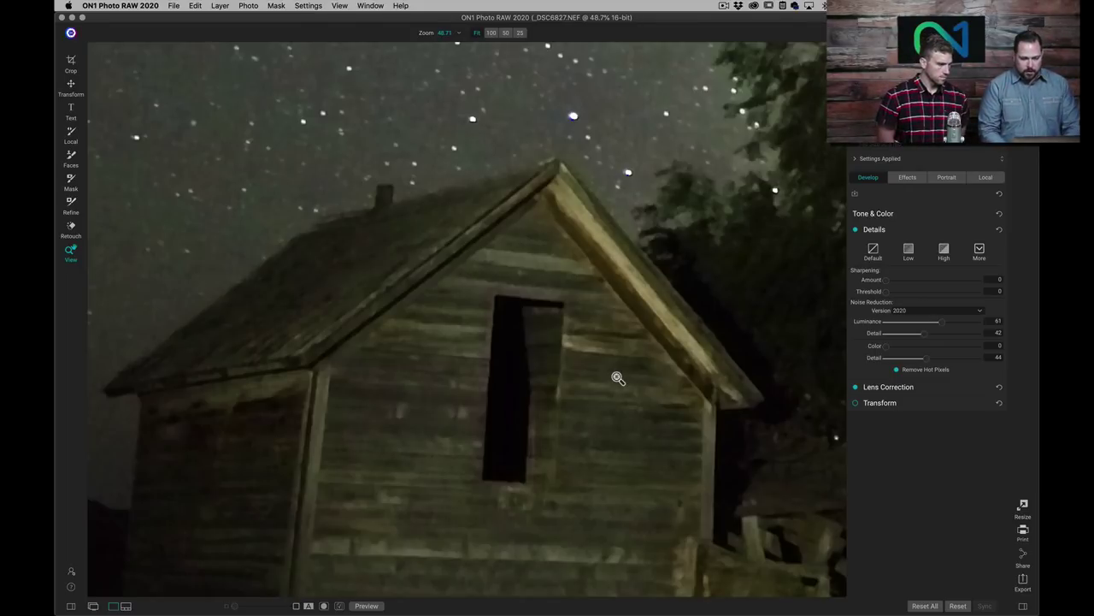
click(479, 485)
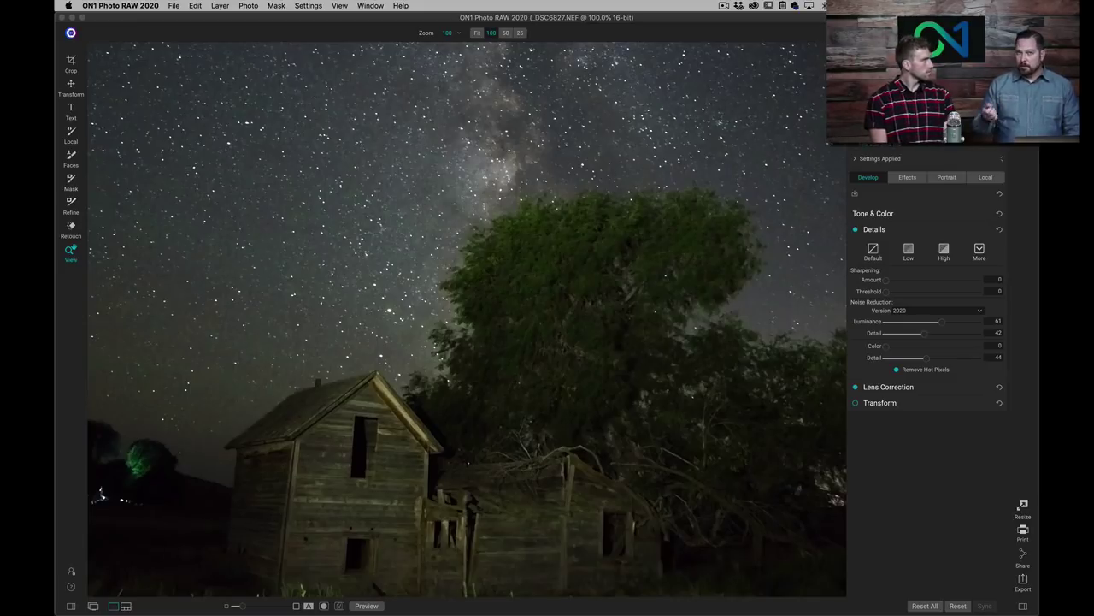
Step: Return to Browse, open the Color Checker album, and select its color chart photo
key(g)
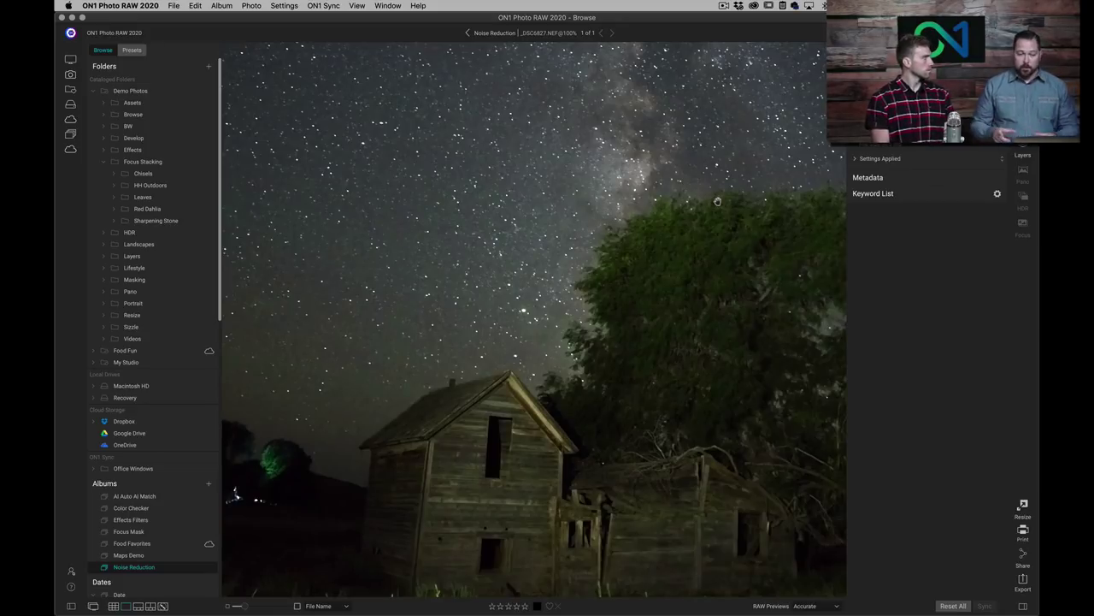
scroll(152, 449, down, 2)
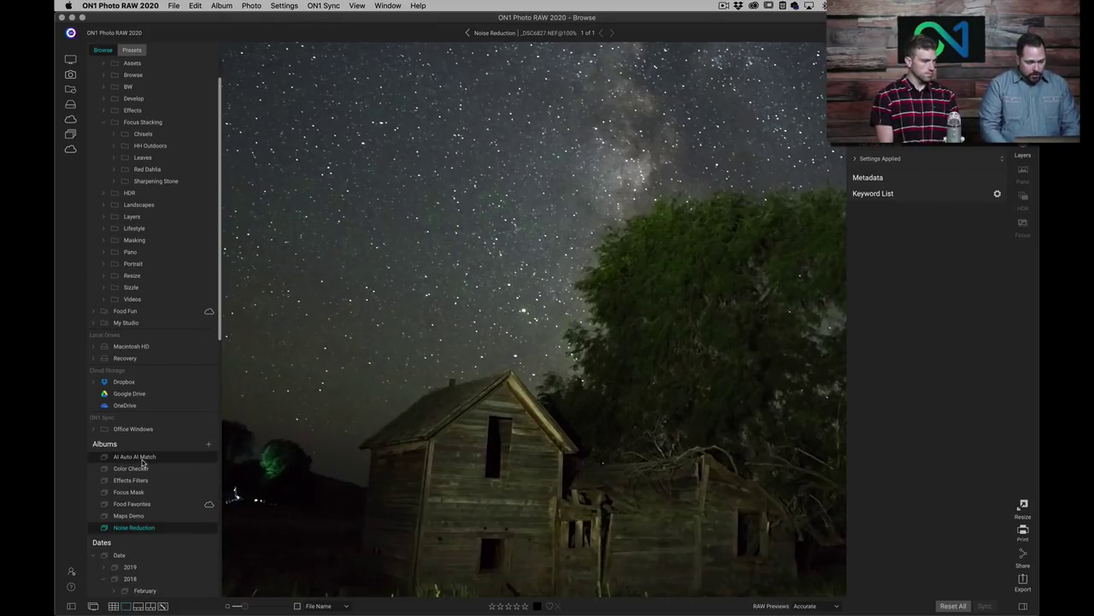
click(137, 468)
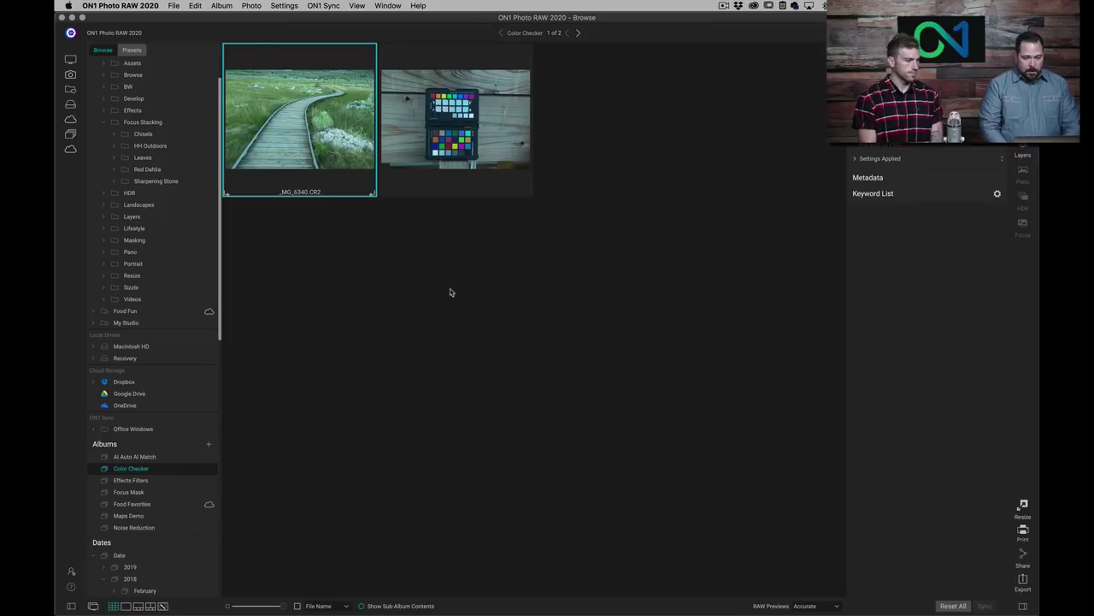
click(453, 145)
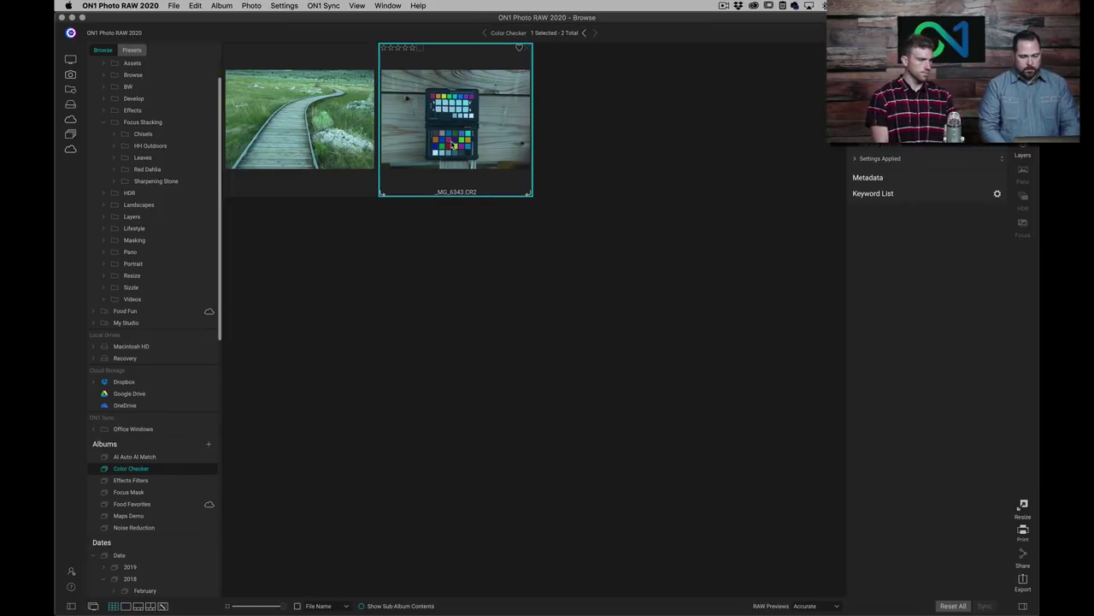
key(super+a)
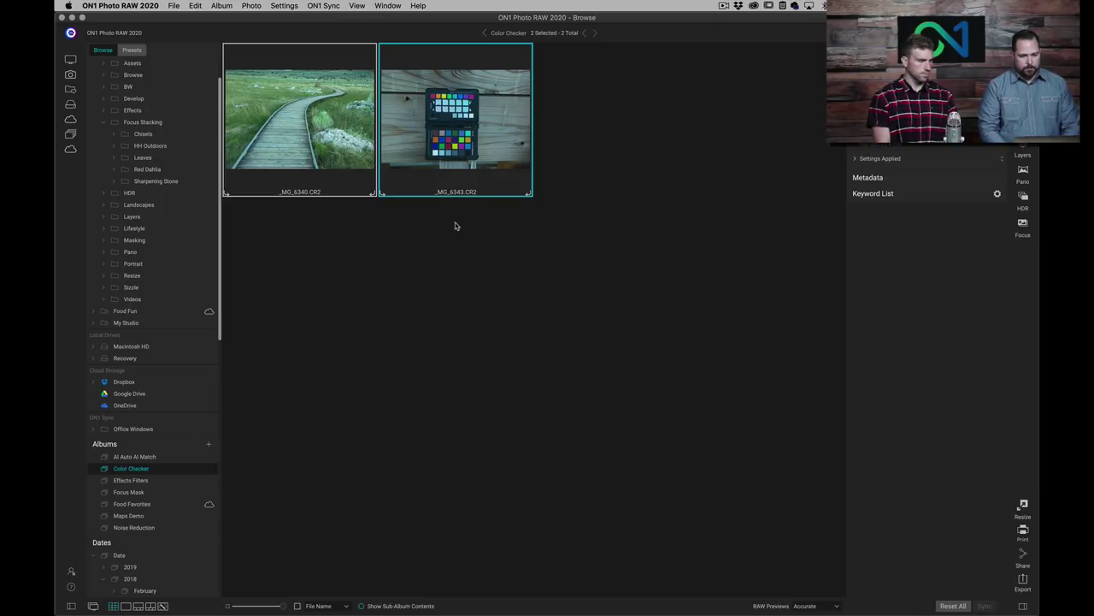
click(252, 5)
click(275, 166)
click(372, 274)
click(438, 154)
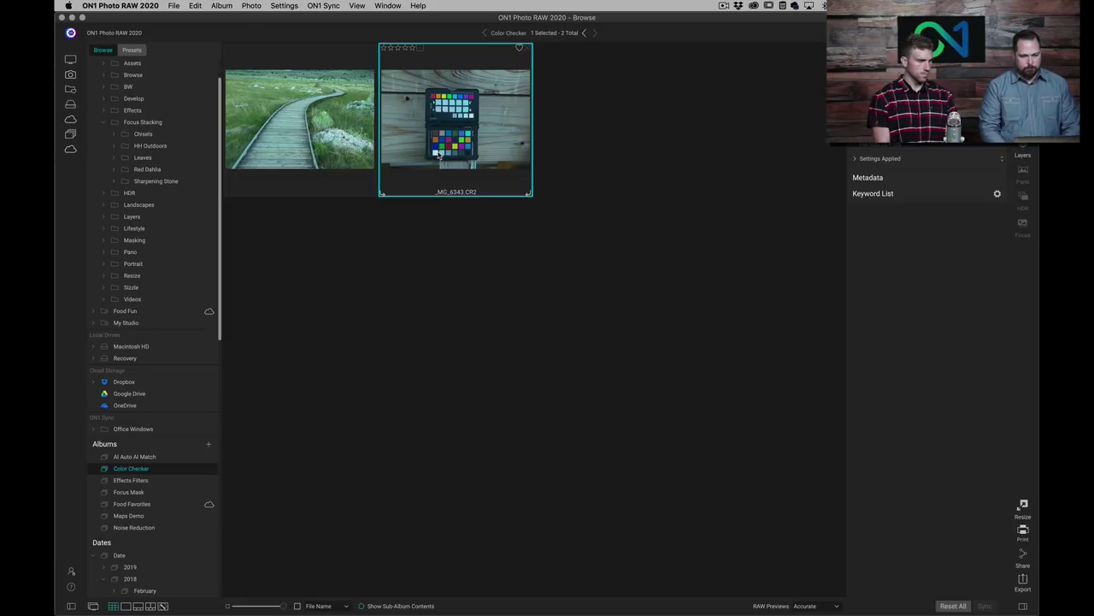
click(417, 210)
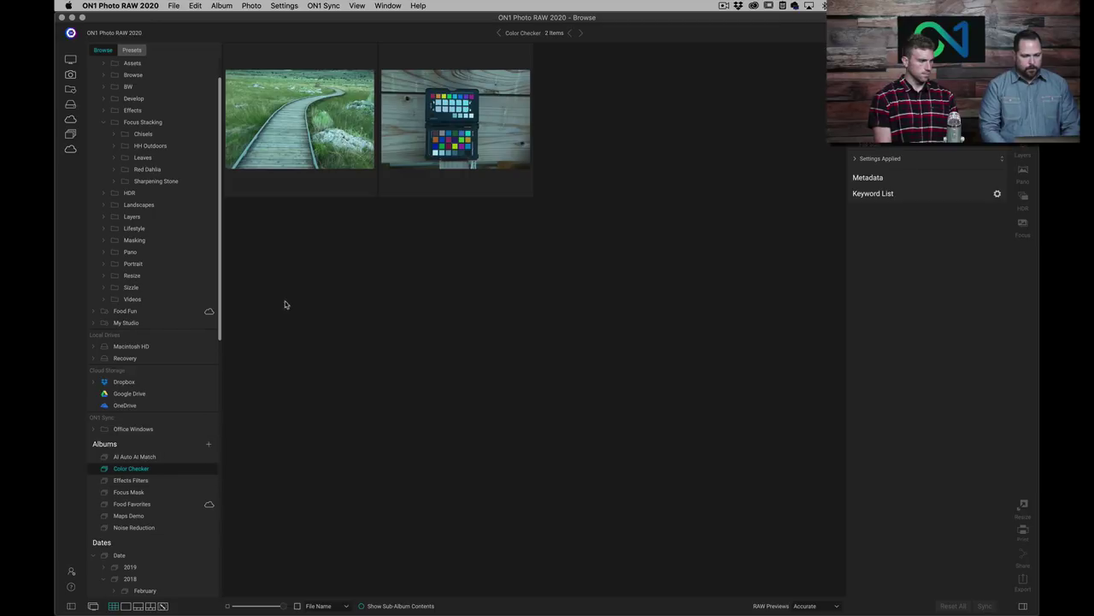
Step: Open the color chart photo in Develop and set its white balance from the third patch in the chart's gray row
click(460, 127)
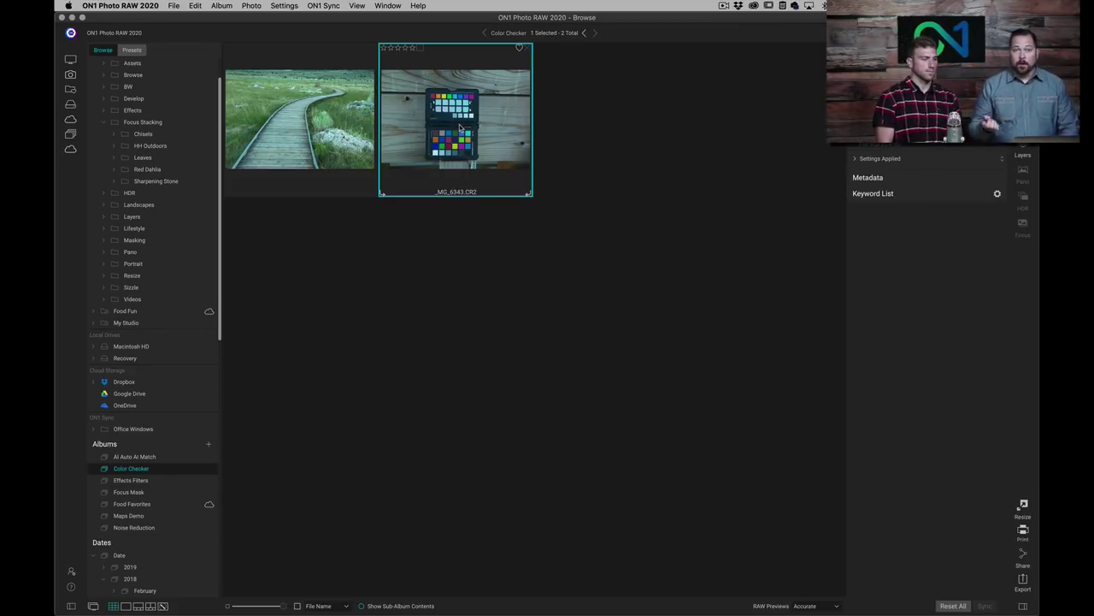
double_click(460, 127)
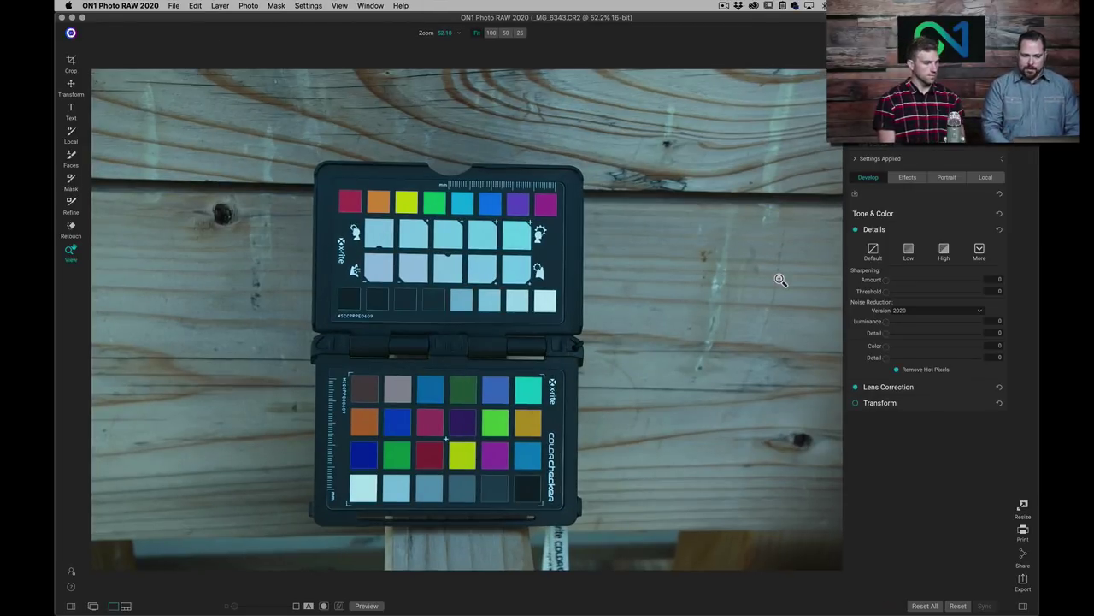
click(887, 218)
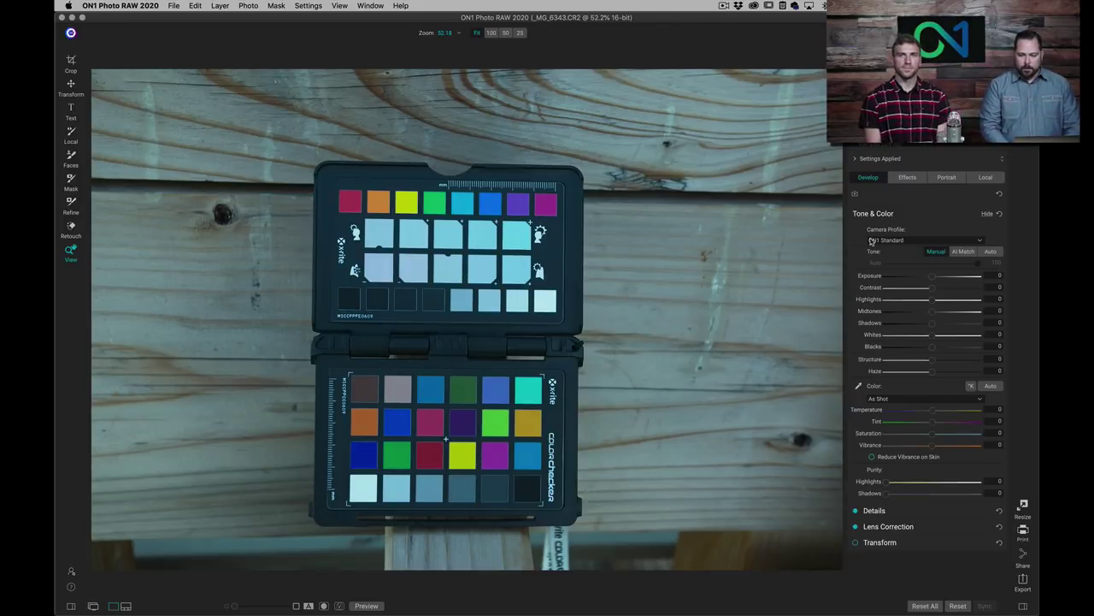
click(859, 387)
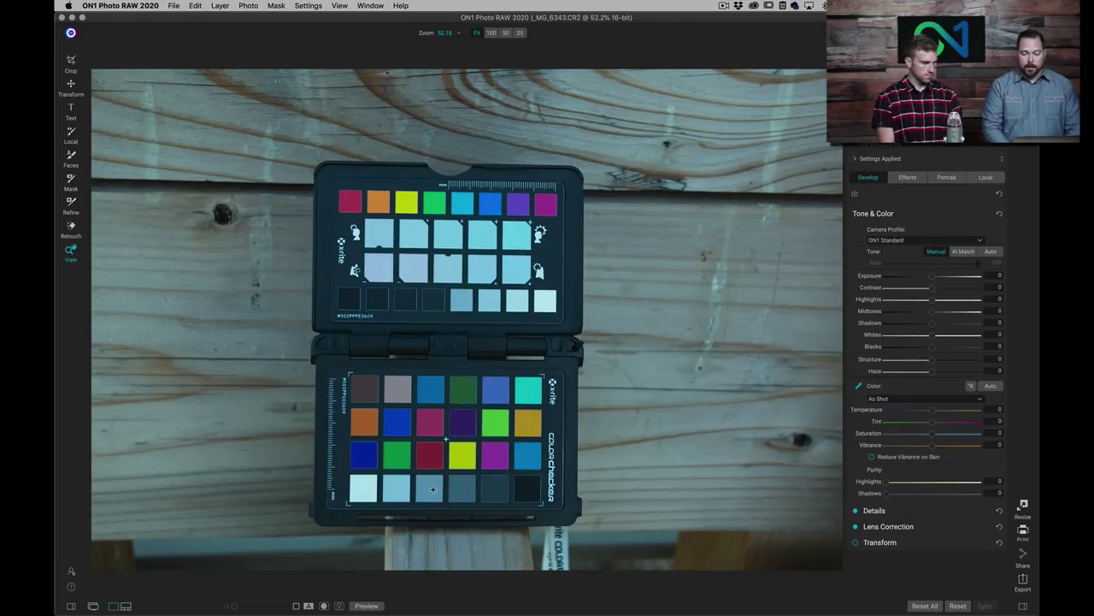
click(431, 489)
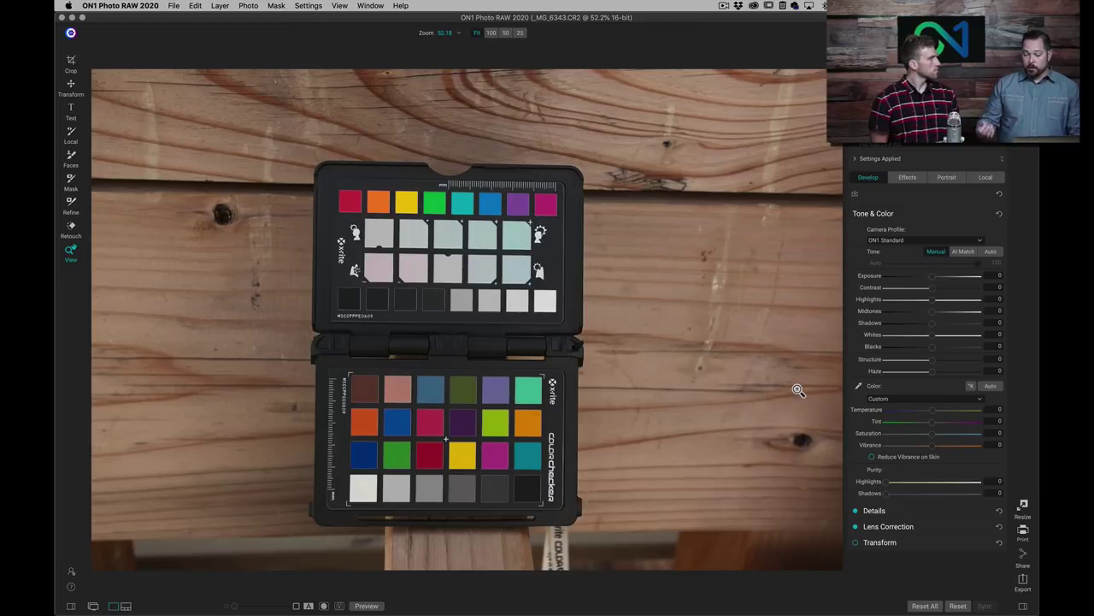
Step: Export the color chart photo with the Camera Calibration Space color profile
click(1025, 585)
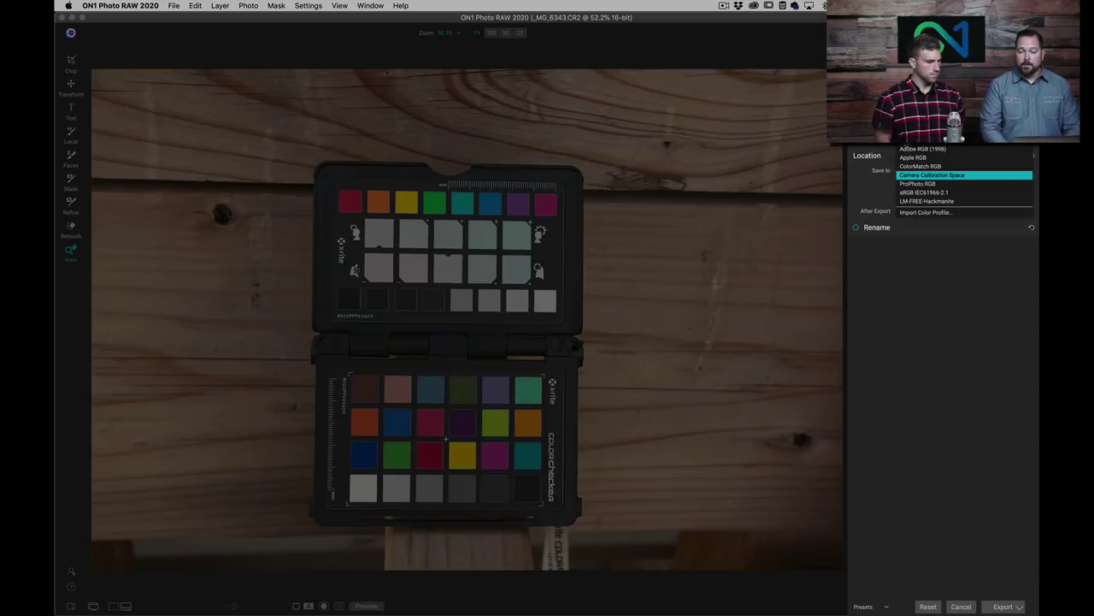
click(917, 176)
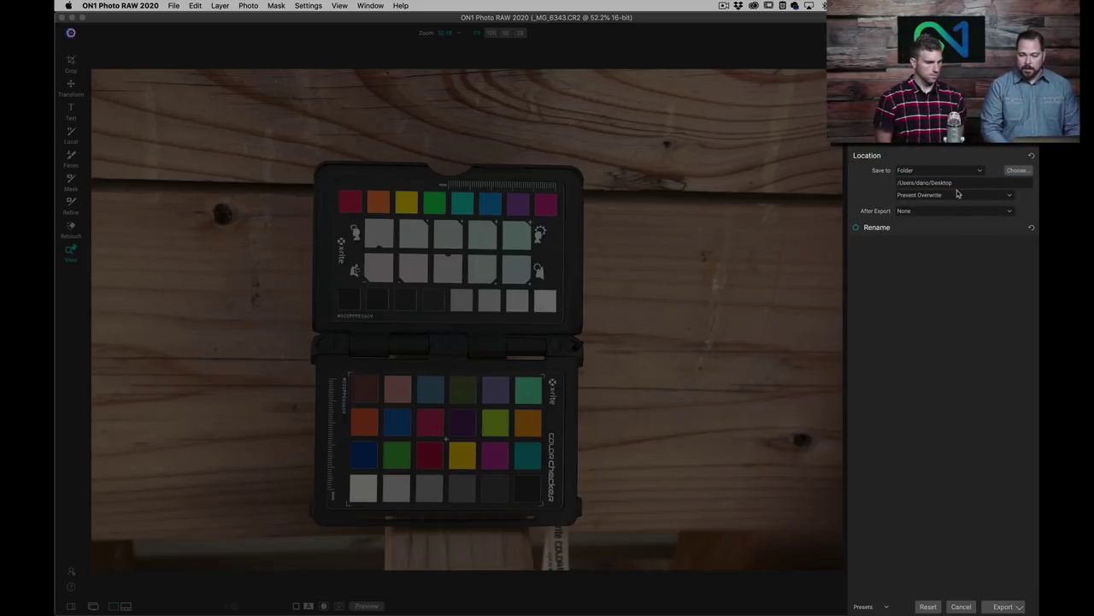
click(1005, 606)
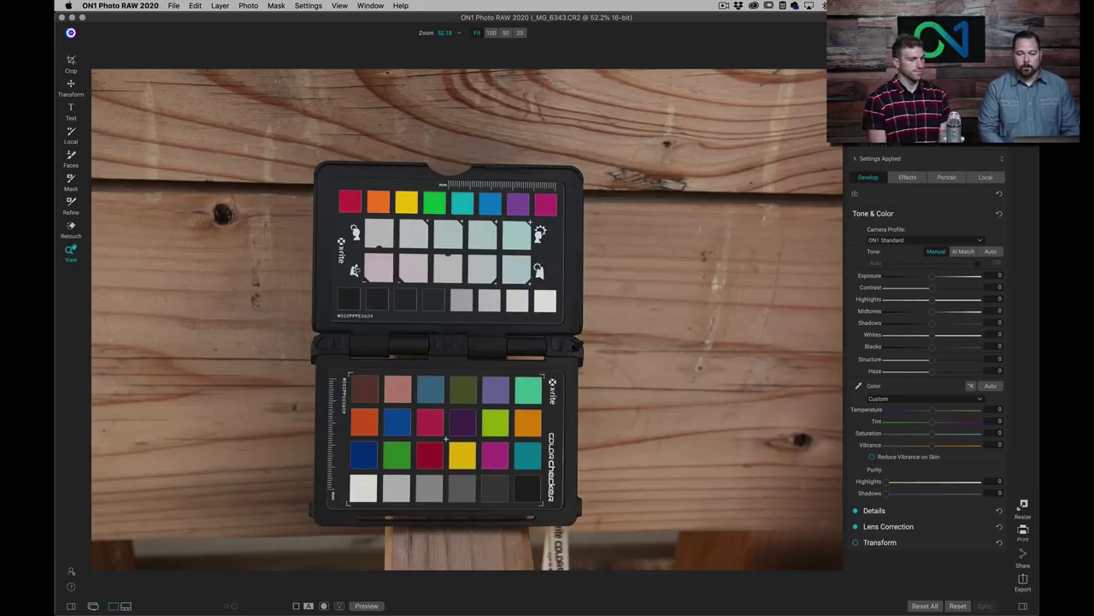
Step: Search the Mac for the ColorChecker Camera Calibration application and switch to it
key(super+space)
text(cal)
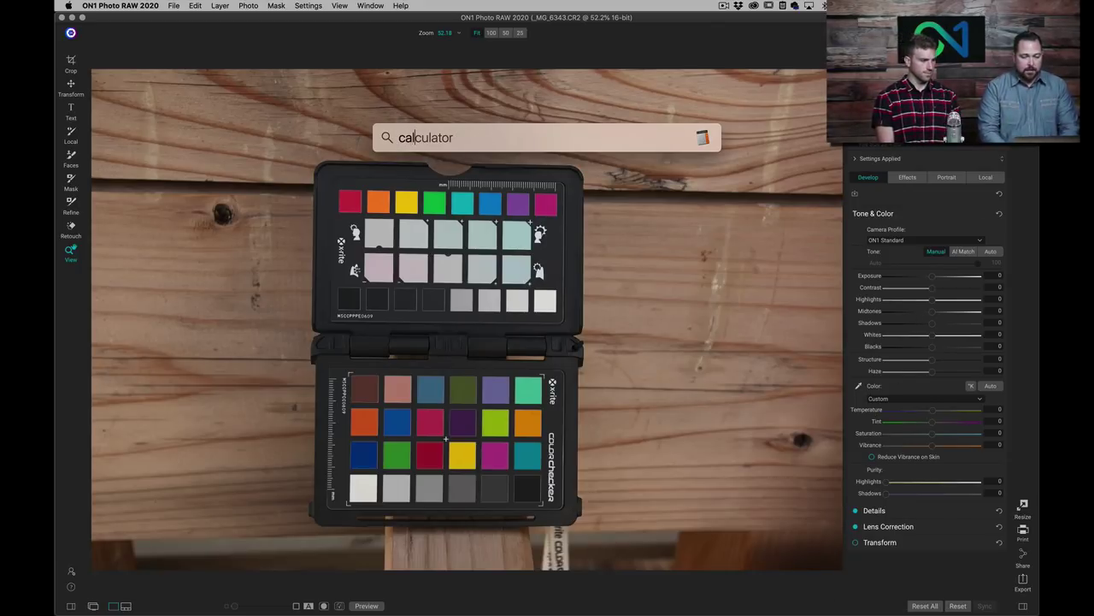
key(BackSpace)
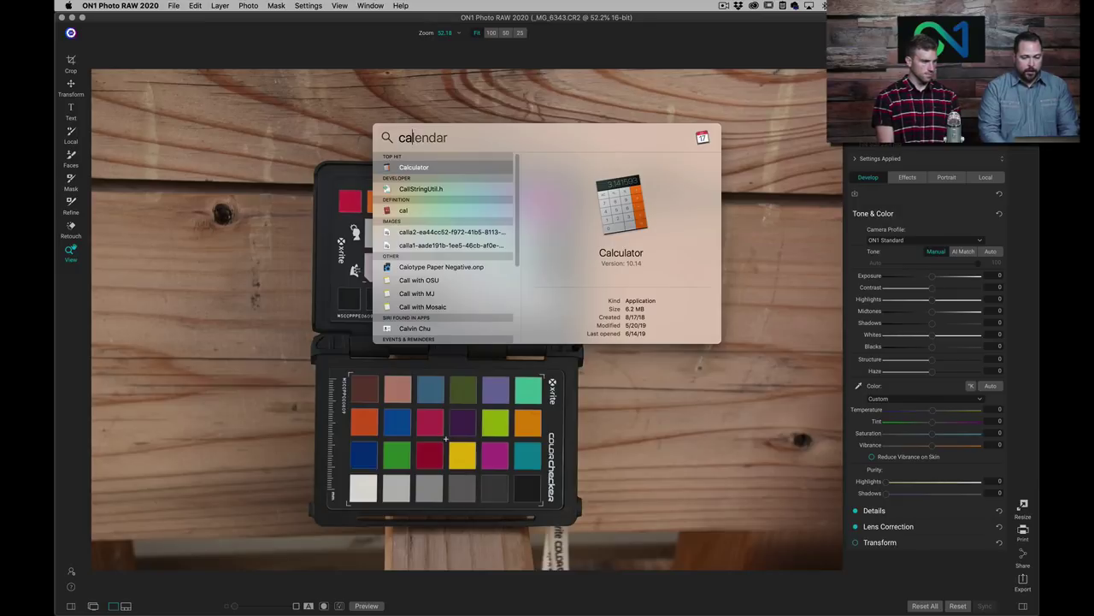
text(me)
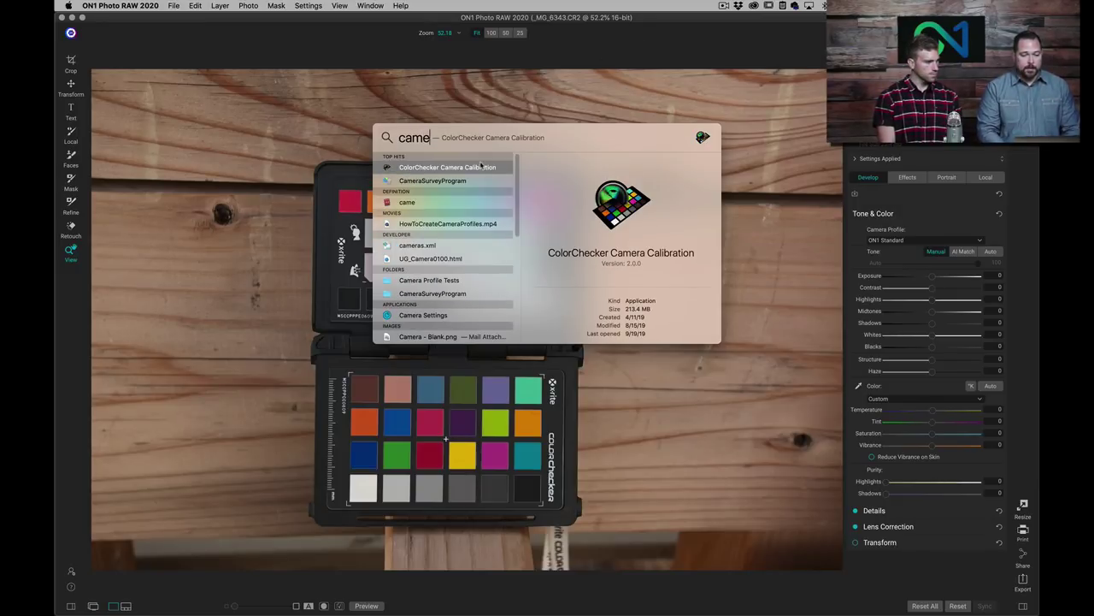
double_click(470, 173)
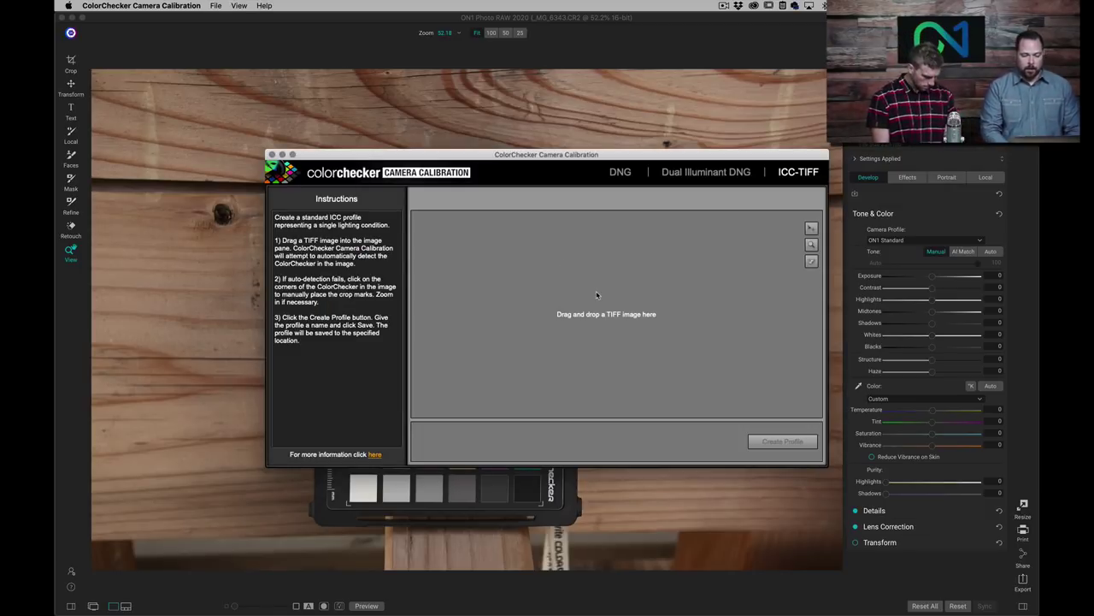
Step: Load _MG_6343.tif from the desktop into the ICC-TIFF calibration mode, and return to ON1 Photo RAW 2020
key(F11)
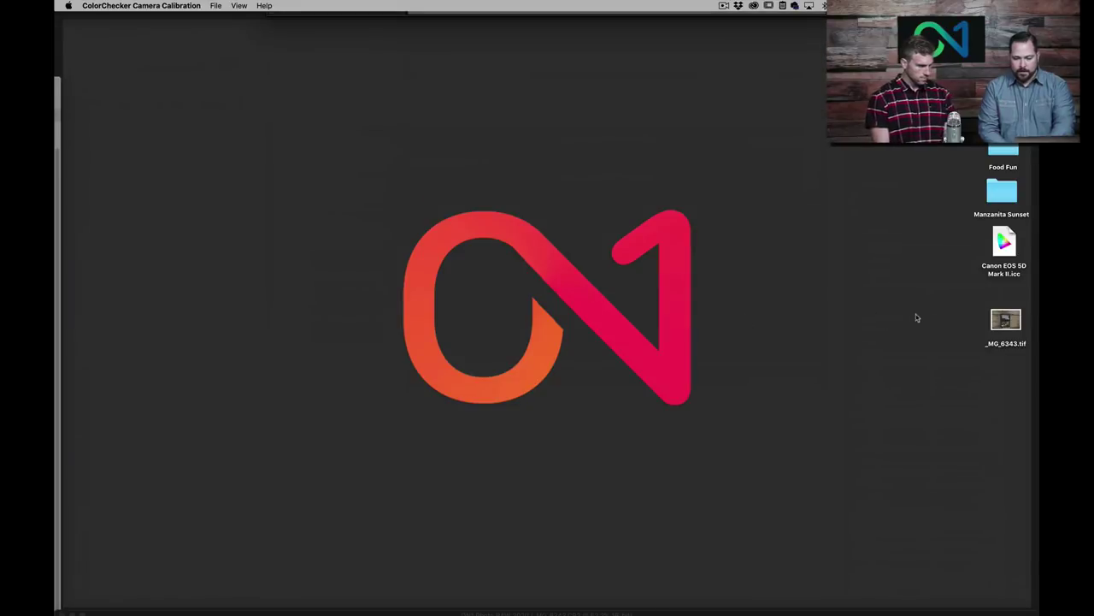
drag(1005, 325, 641, 323)
key(F11)
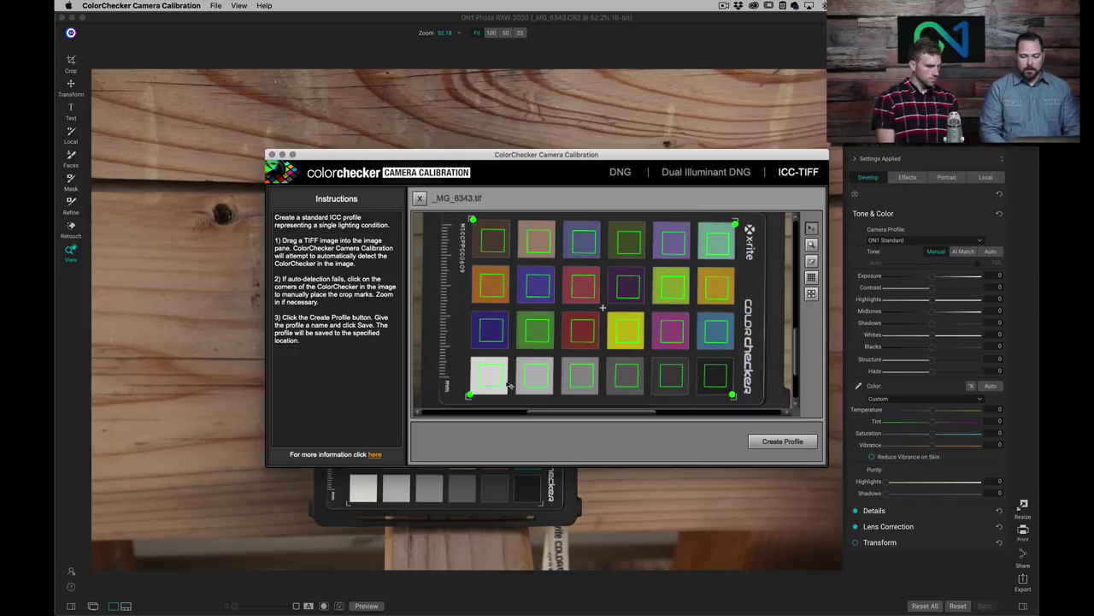
click(785, 441)
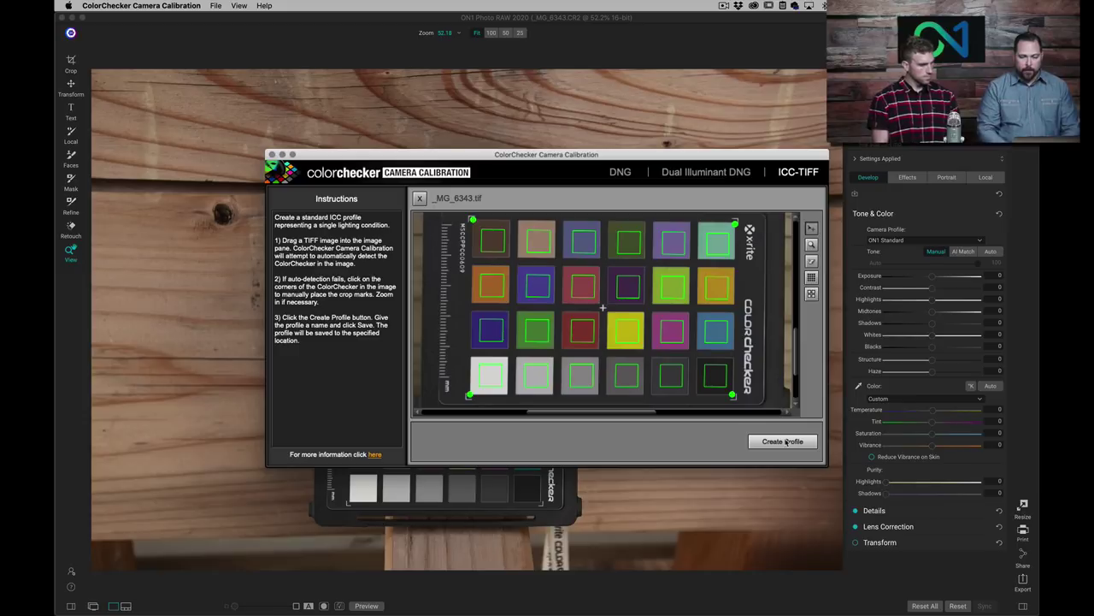
click(801, 39)
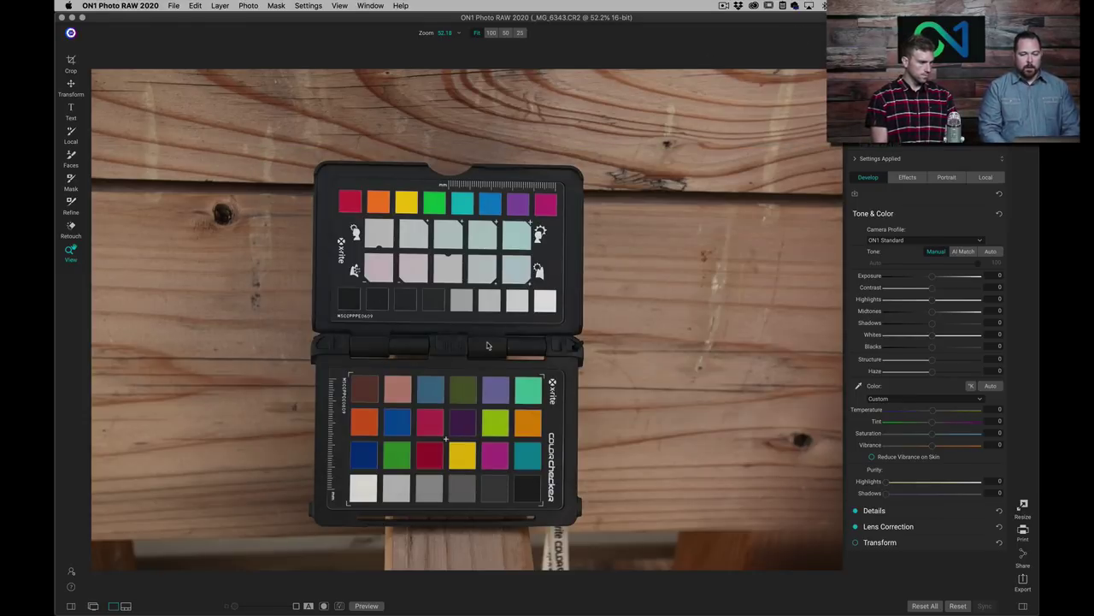
Step: Import Canon EOS 5D Mark II.icc from the Desktop as the color chart photo's camera profile
click(970, 243)
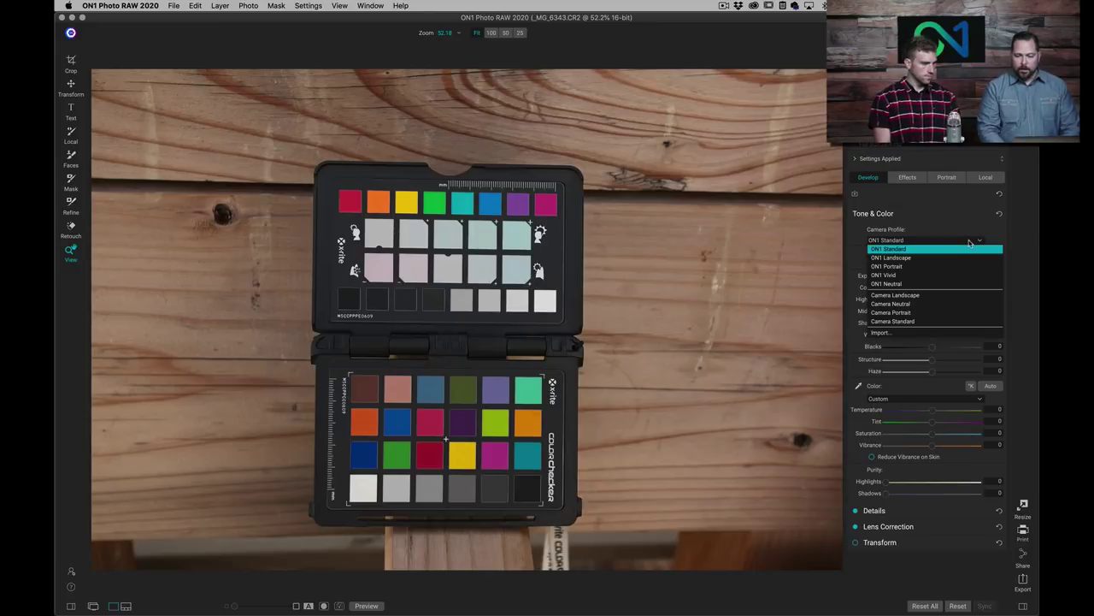
click(902, 335)
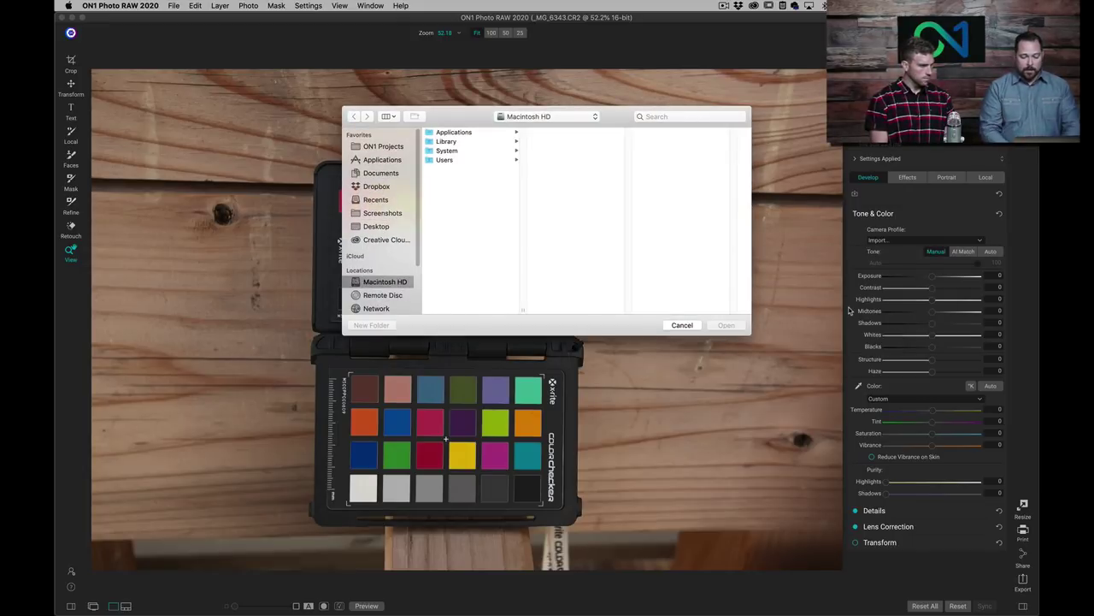
click(492, 170)
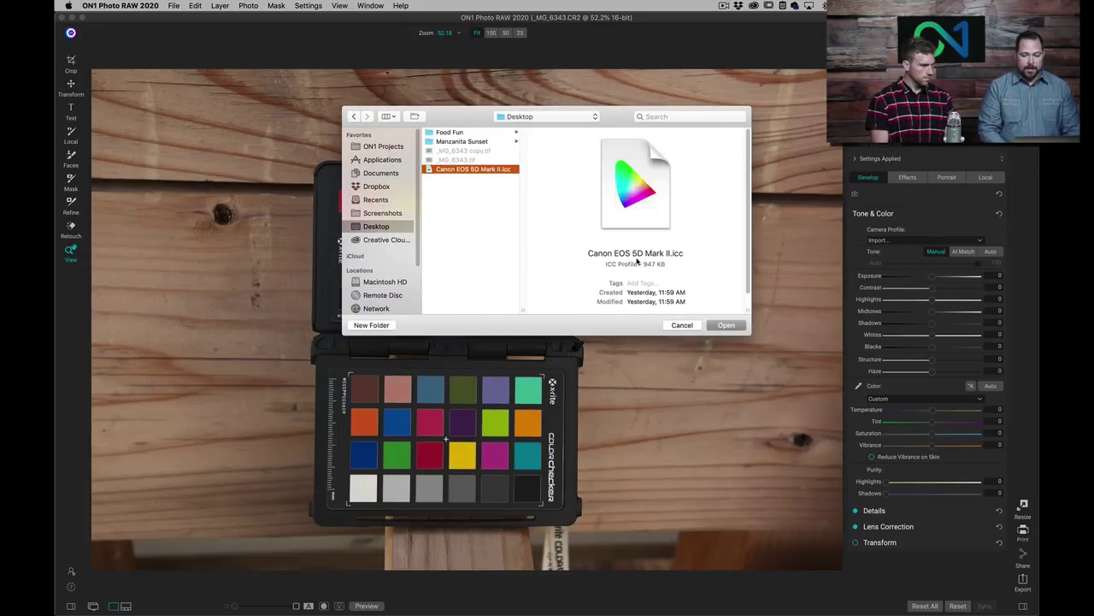
click(730, 325)
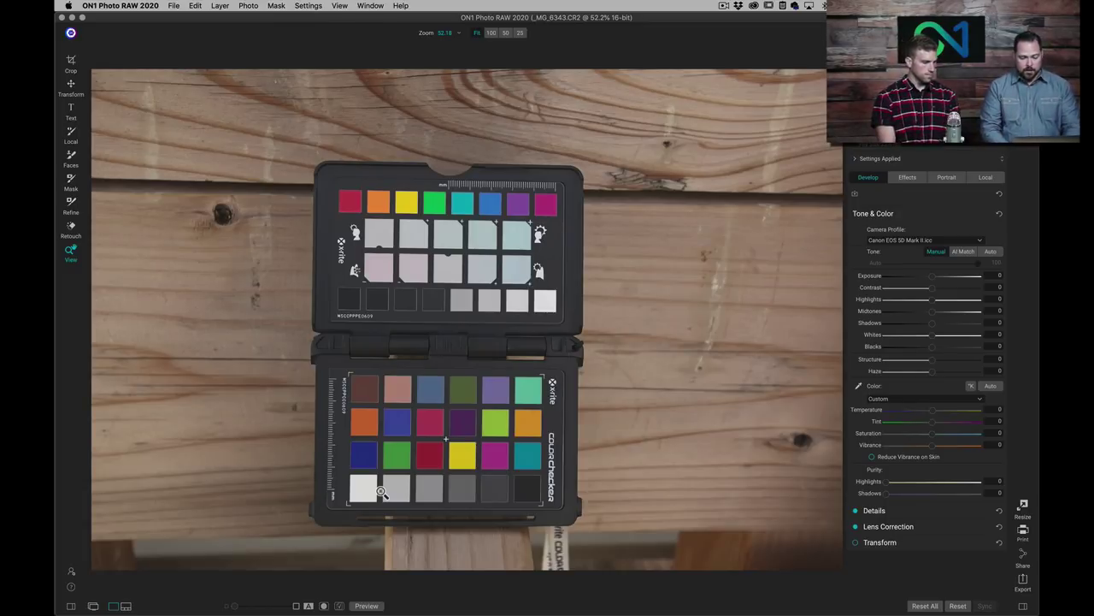
Step: Sync the color chart photo's Develop settings to _MG_6340.CR2, and open the boardwalk photo to check its camera profile choices
click(129, 607)
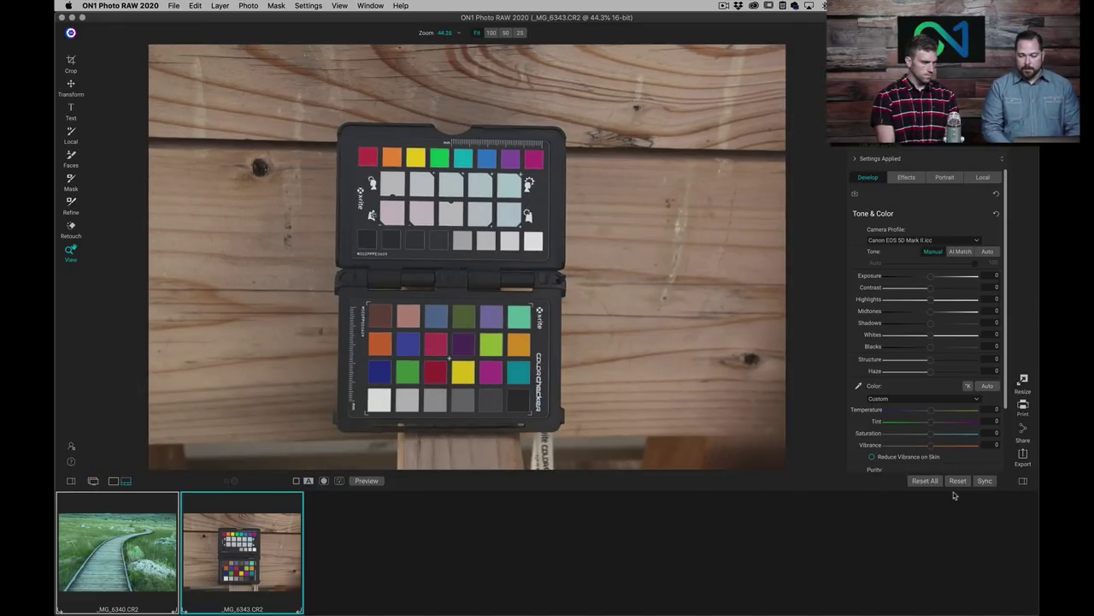
click(987, 484)
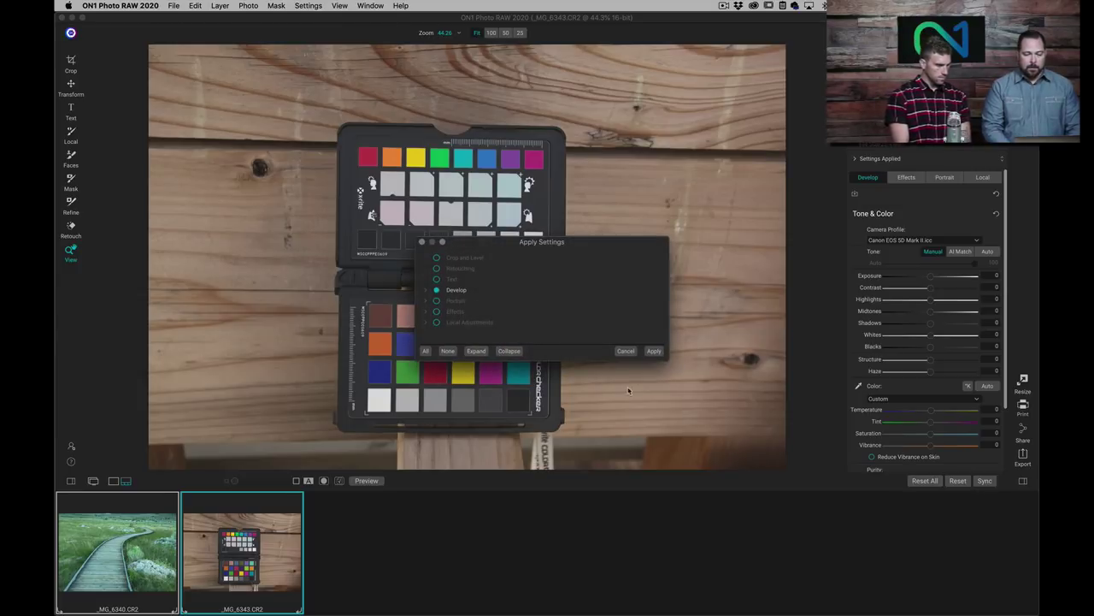
click(653, 352)
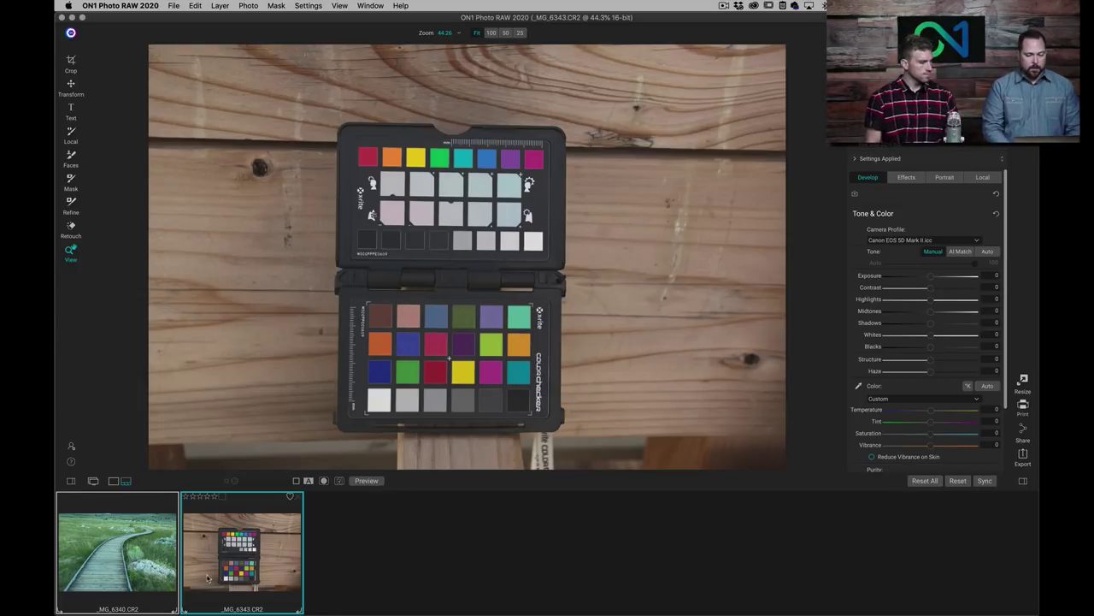
click(129, 563)
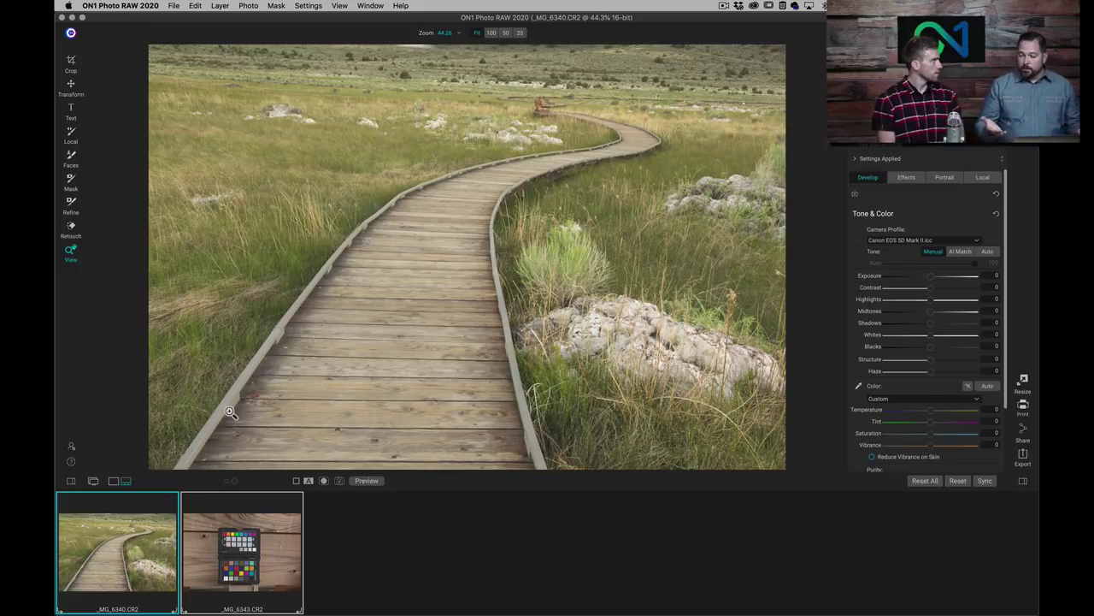
click(894, 241)
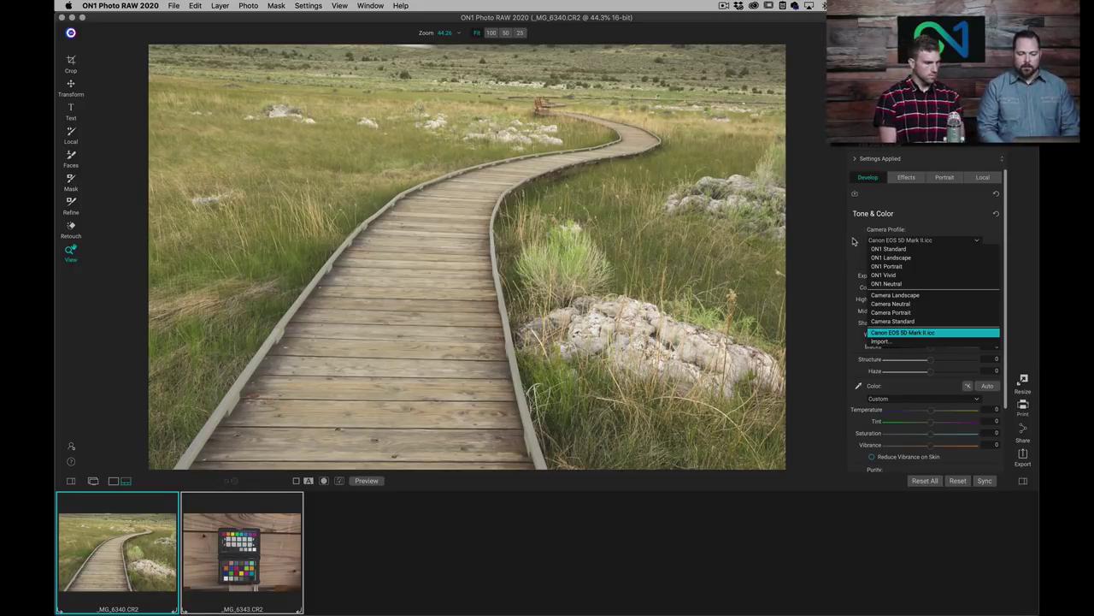
click(852, 241)
Step: Switch to the Keynote presentation and advance past the What's New in Develop slide
mouse_move(547, 609)
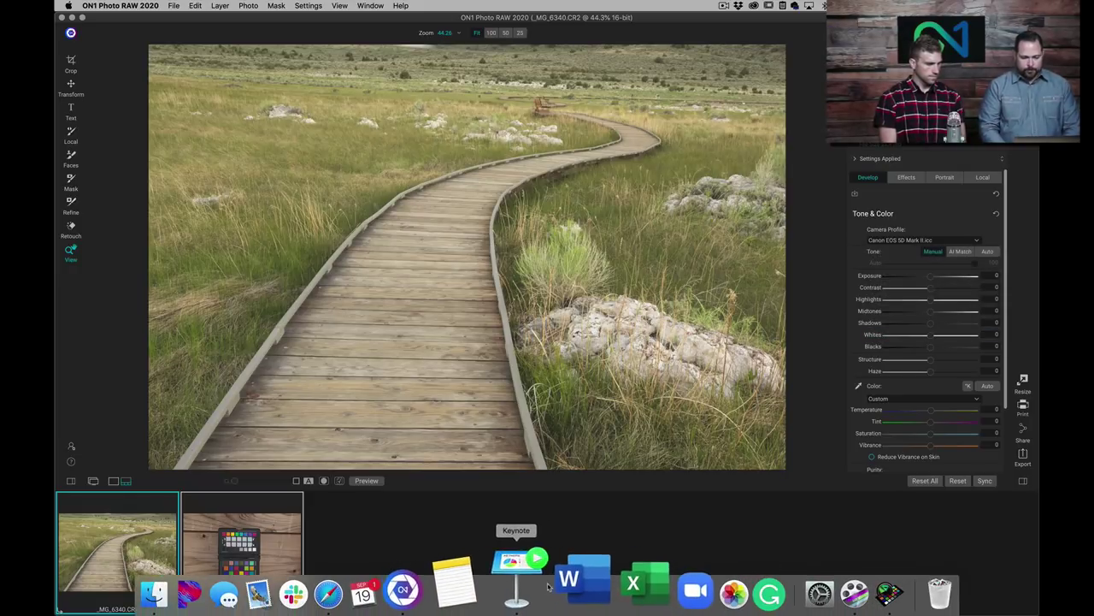
click(547, 587)
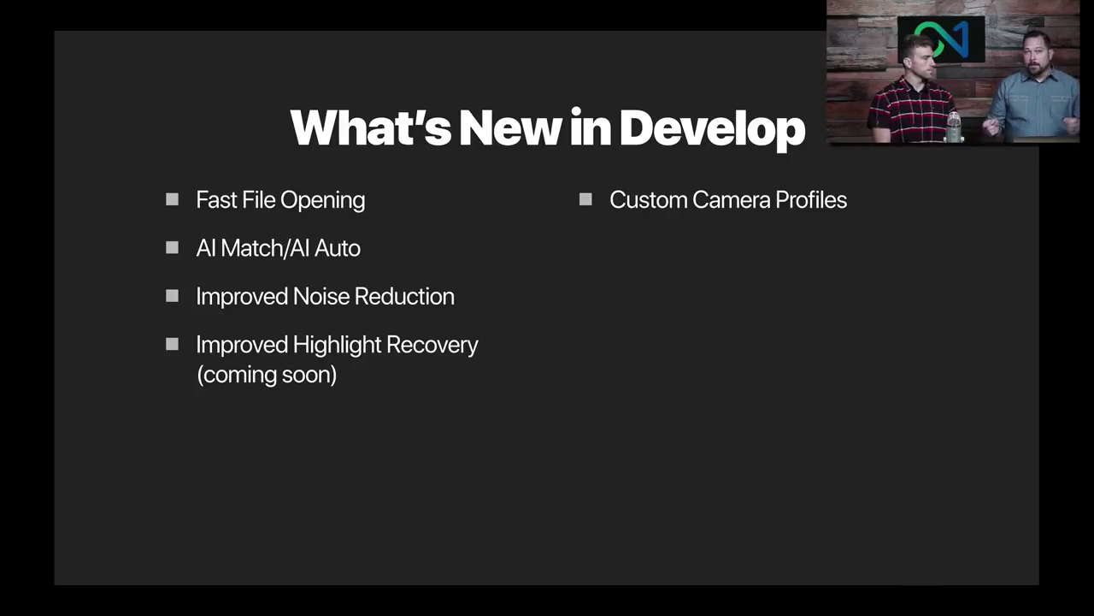
key(Right)
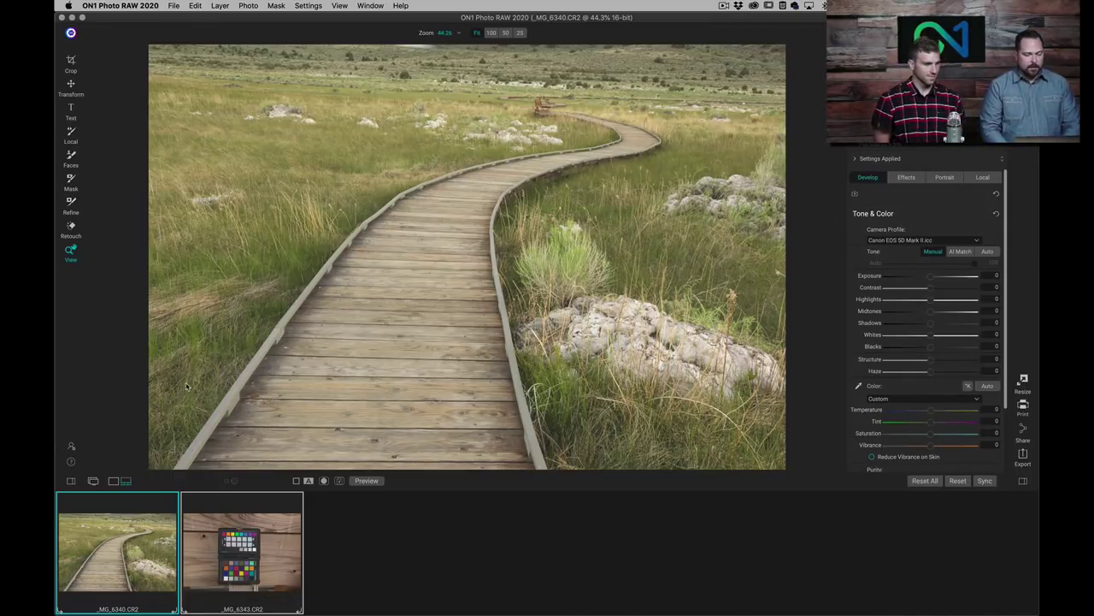
Step: Return to Browse in ON1 Photo RAW 2020, open the Effects Filters album, and enlarge the photo of the woman before the tree
key(super+b)
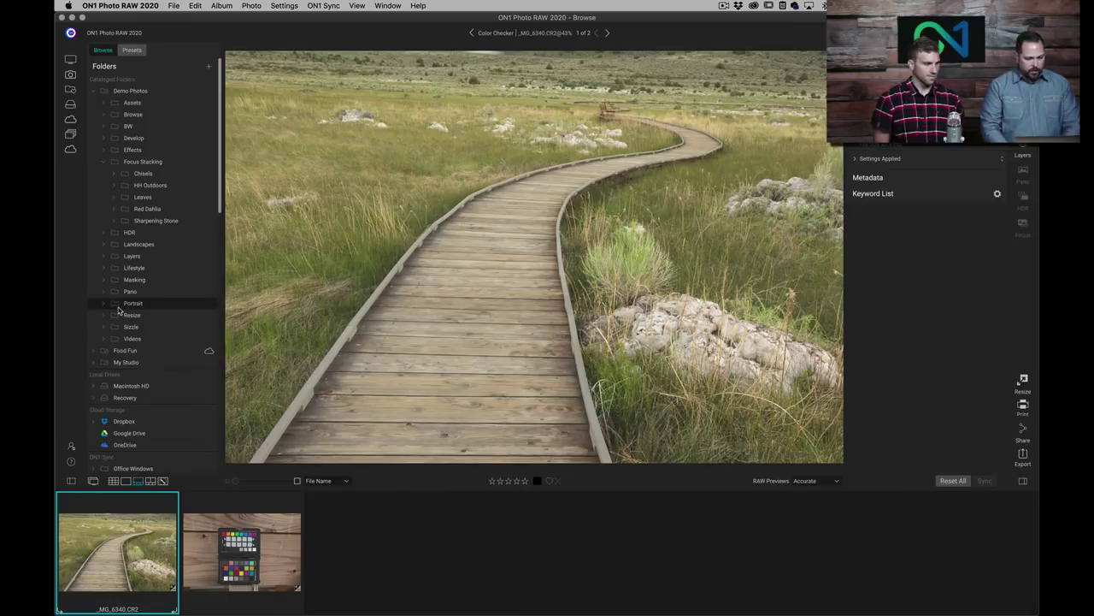
scroll(143, 311, down, 4)
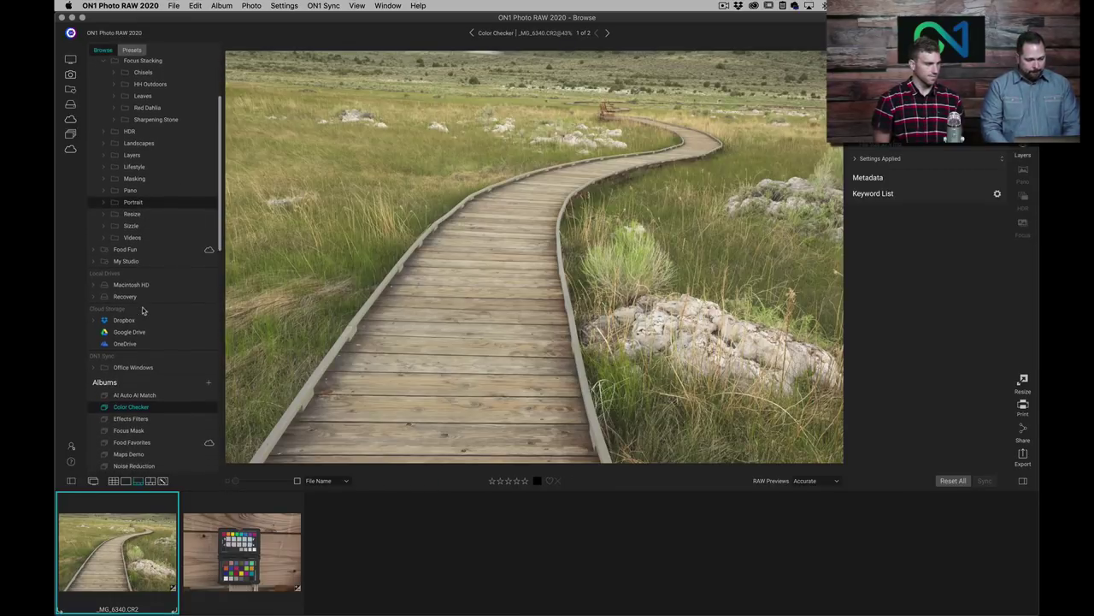
click(138, 418)
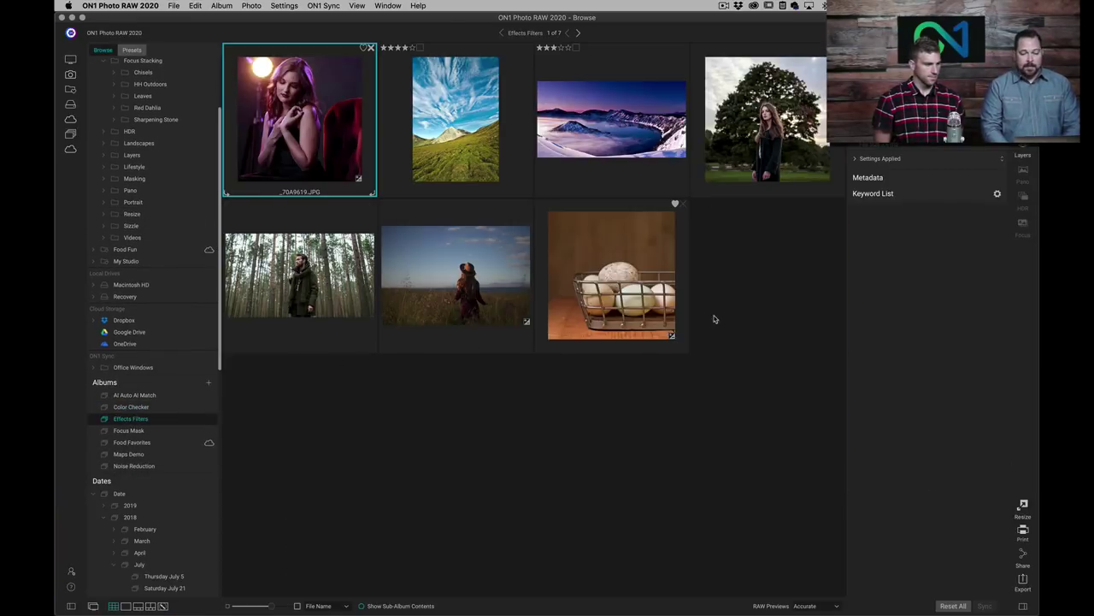
double_click(784, 135)
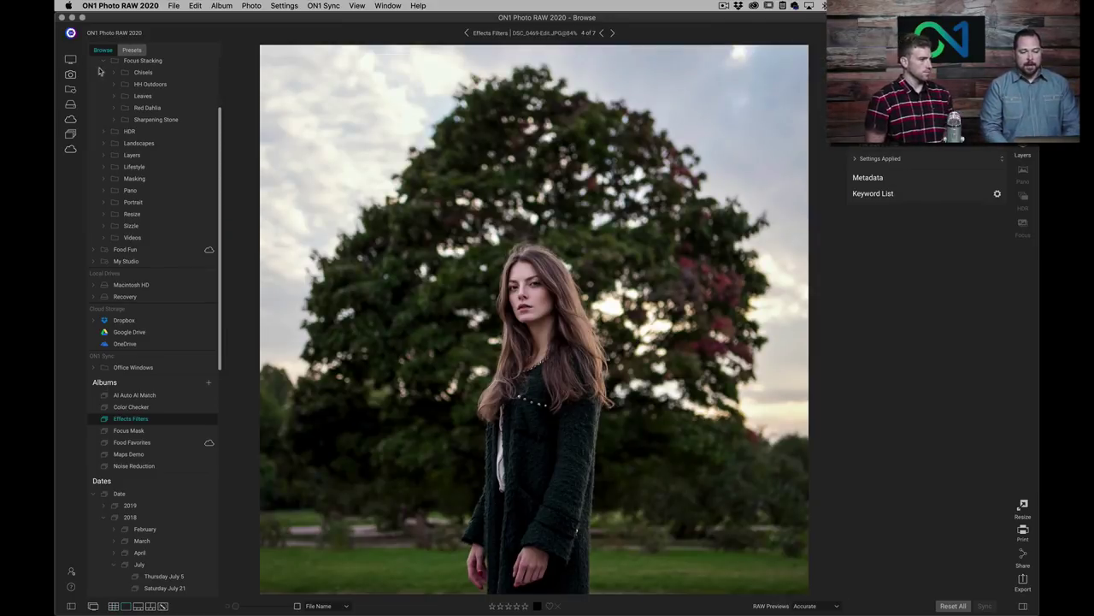
Step: Show all preset categories in place of the Culinary set, and widen the preset browser for larger thumbnails
click(132, 50)
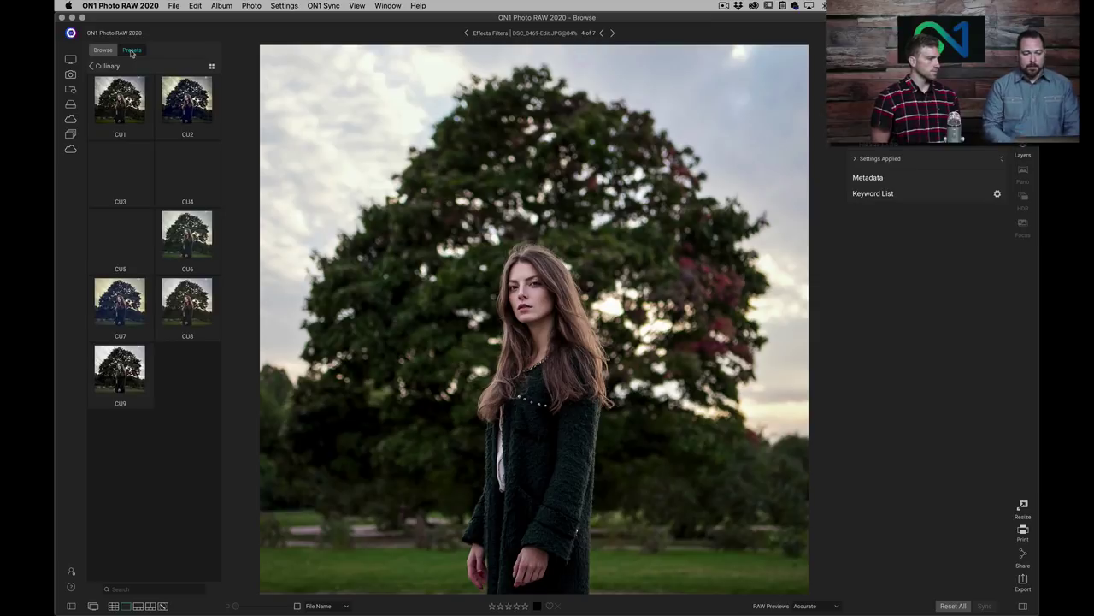
click(110, 66)
click(112, 49)
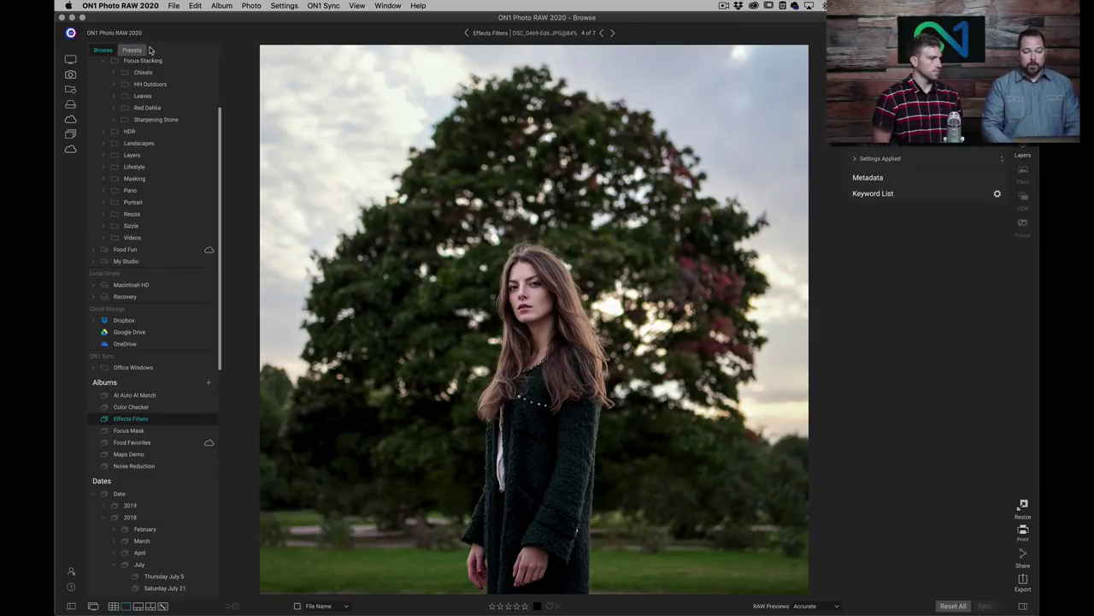
click(135, 50)
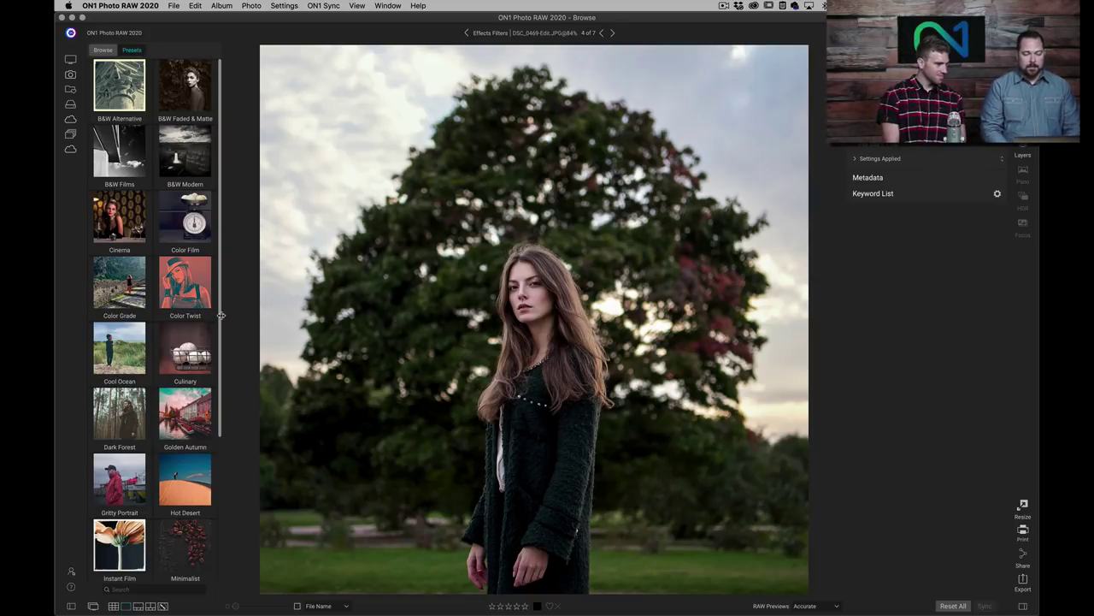
drag(223, 319, 296, 320)
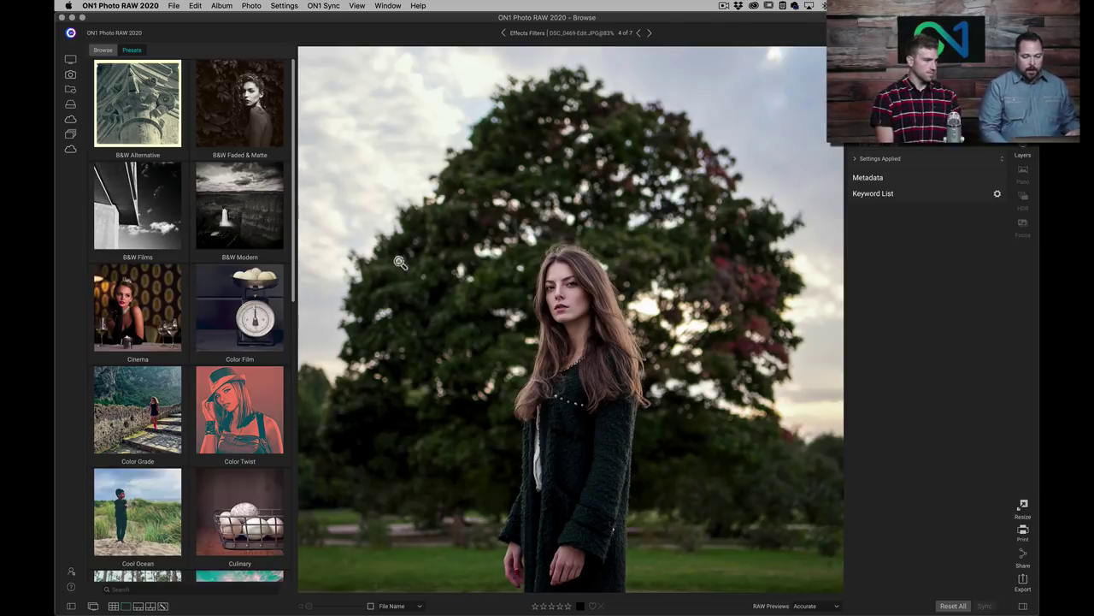
Step: Browse the Color Grade presets and apply CG2 to the photo of the woman before the tree
click(138, 415)
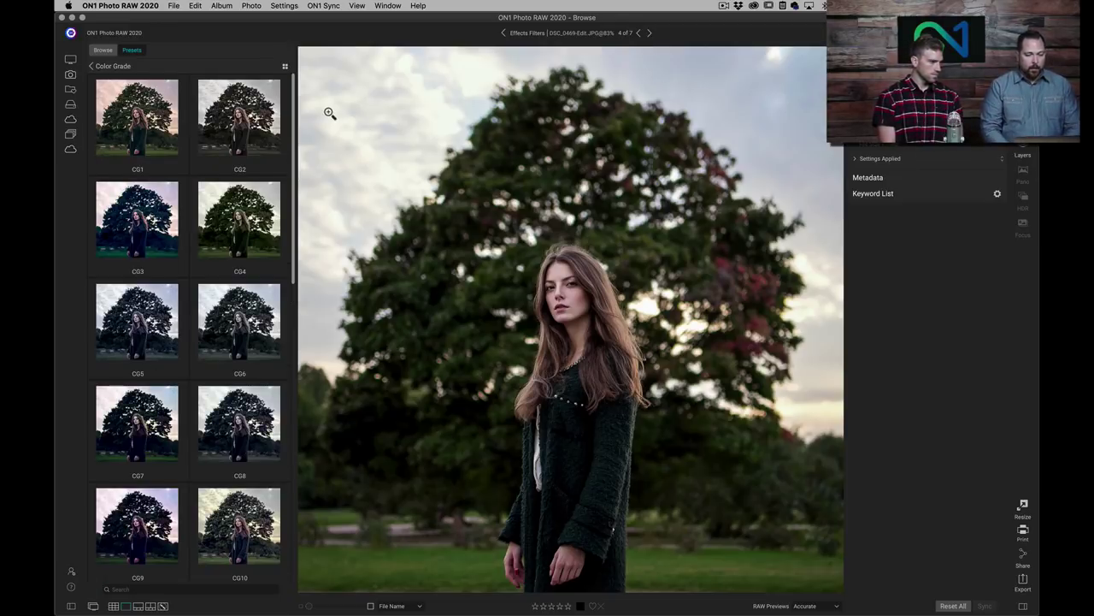
scroll(242, 119, down, 5)
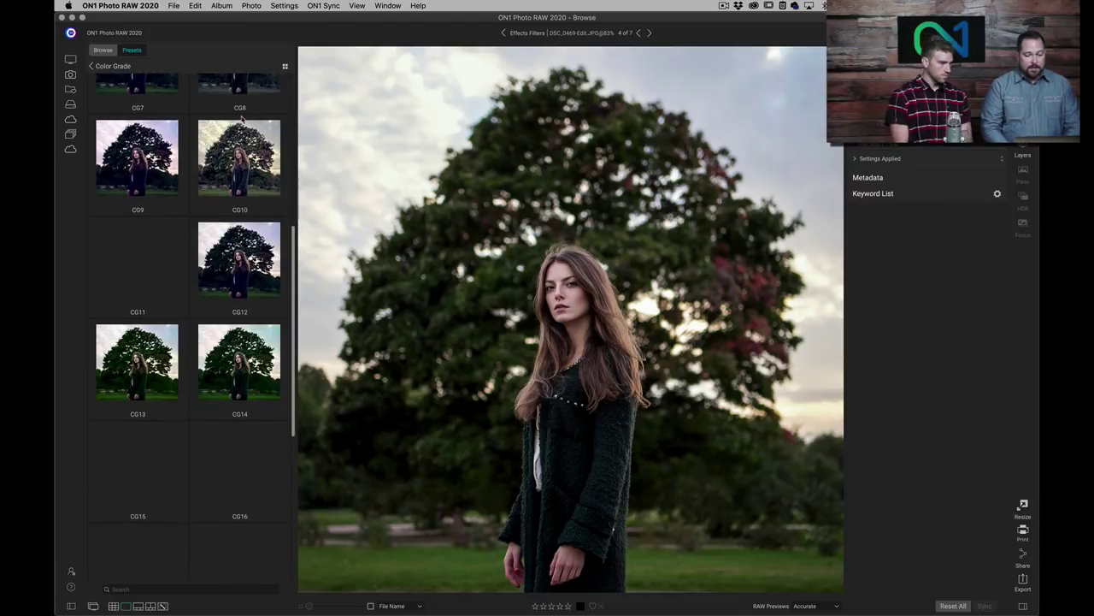
scroll(242, 119, up, 5)
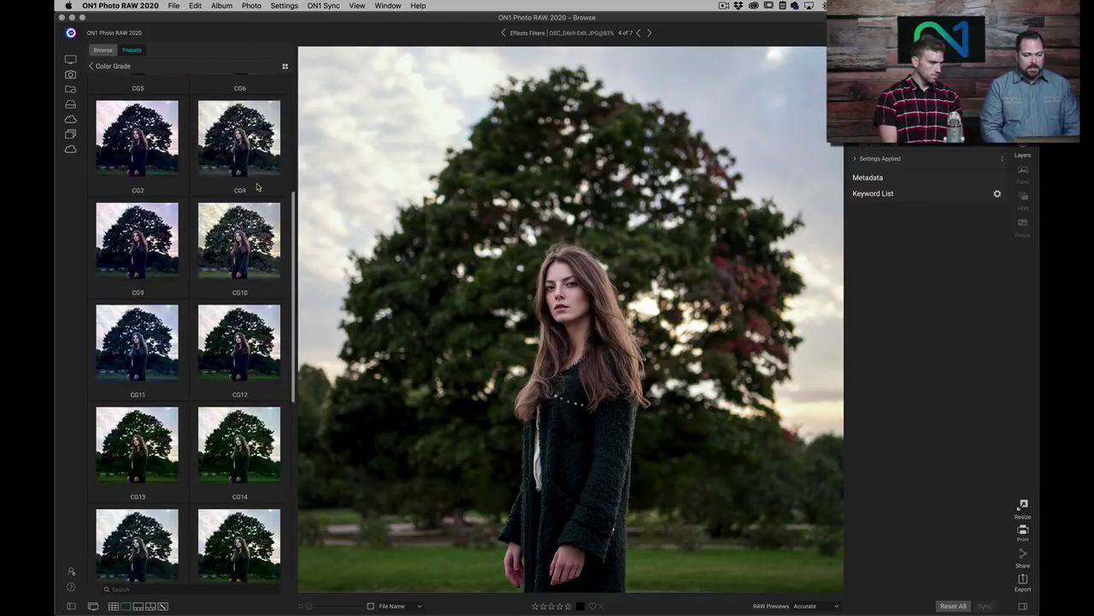
click(242, 141)
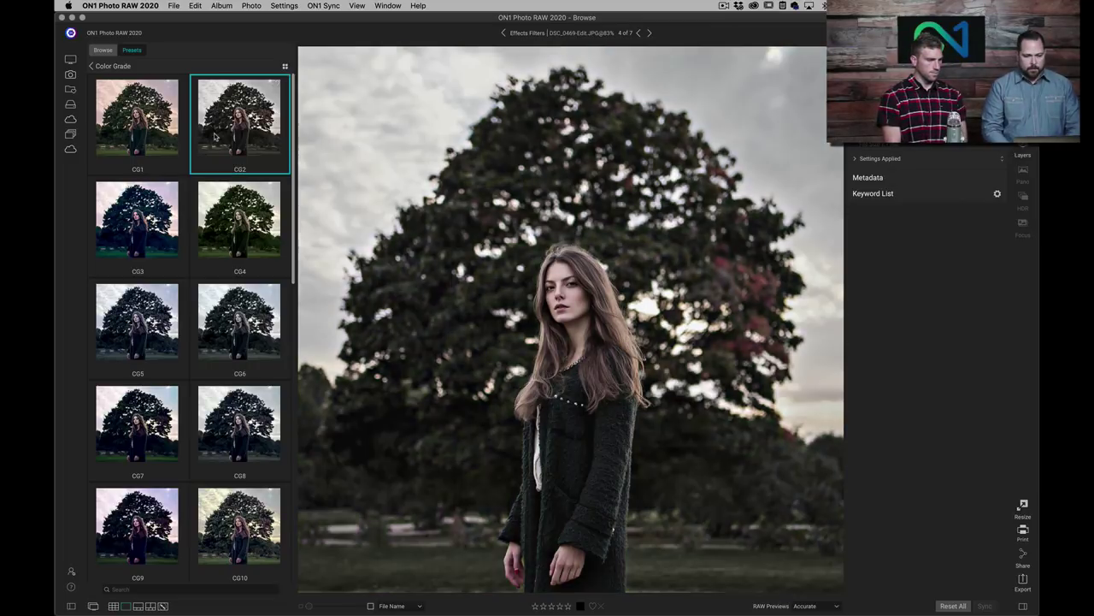
Step: Fade the CG2 preset down to the original look and bring it back to nearly full strength
mouse_move(228, 137)
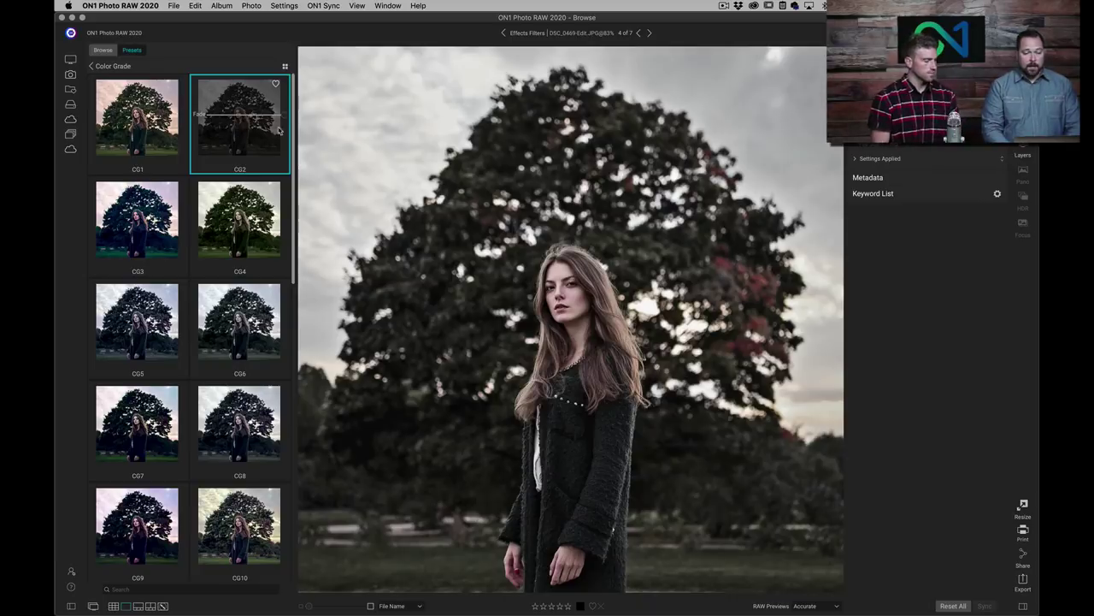
drag(283, 118, 217, 121)
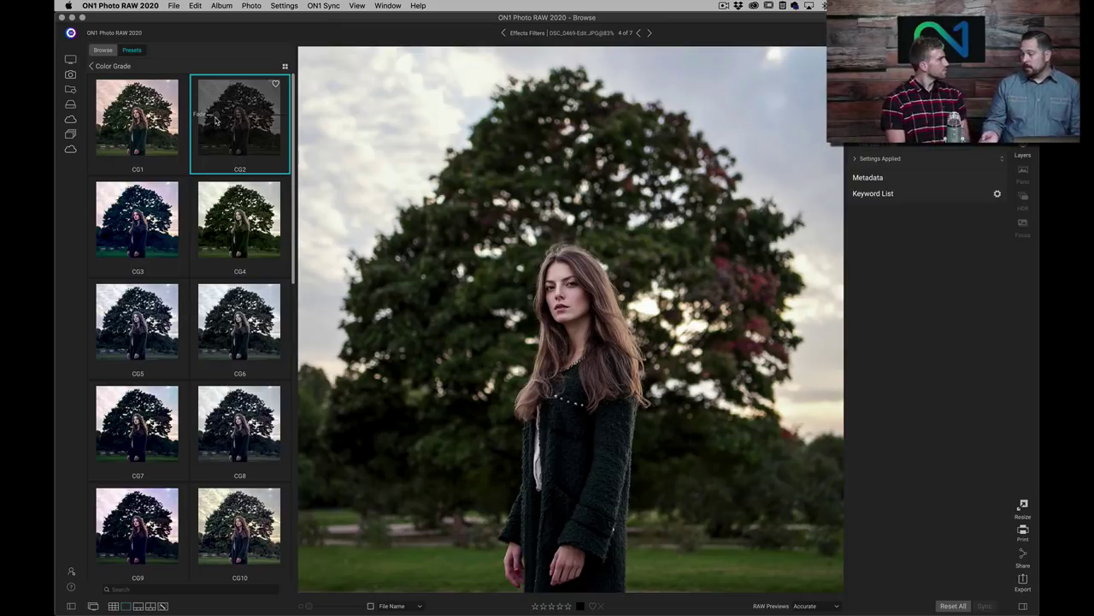
drag(216, 120, 280, 127)
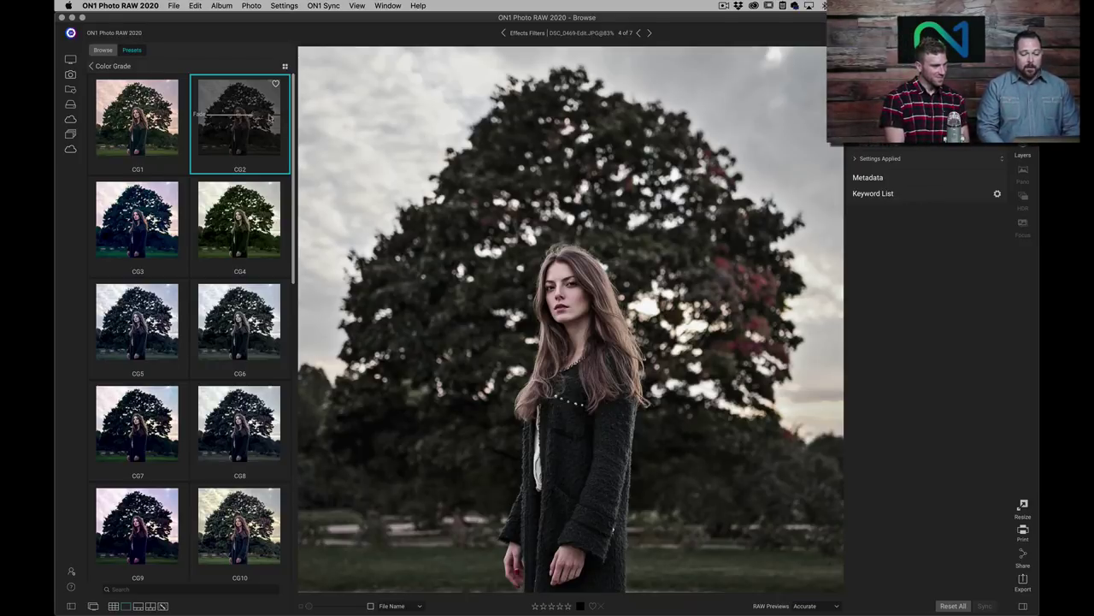
Step: Bring back the filmstrip, apply the Culinary preset CU5 to the photo of the egg basket, and partly fade the preset
key(f)
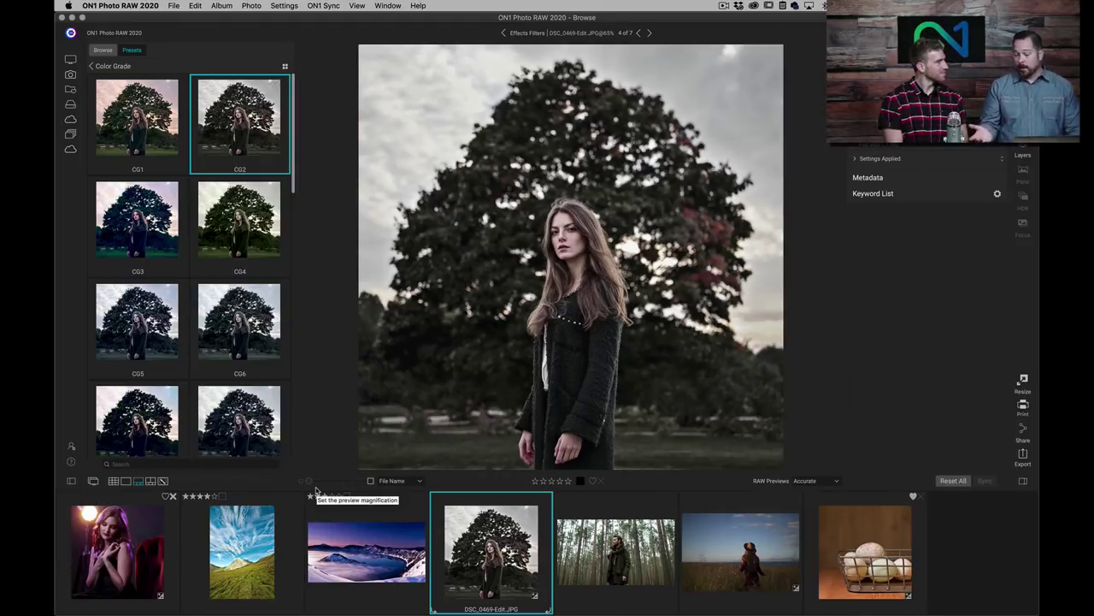
click(829, 551)
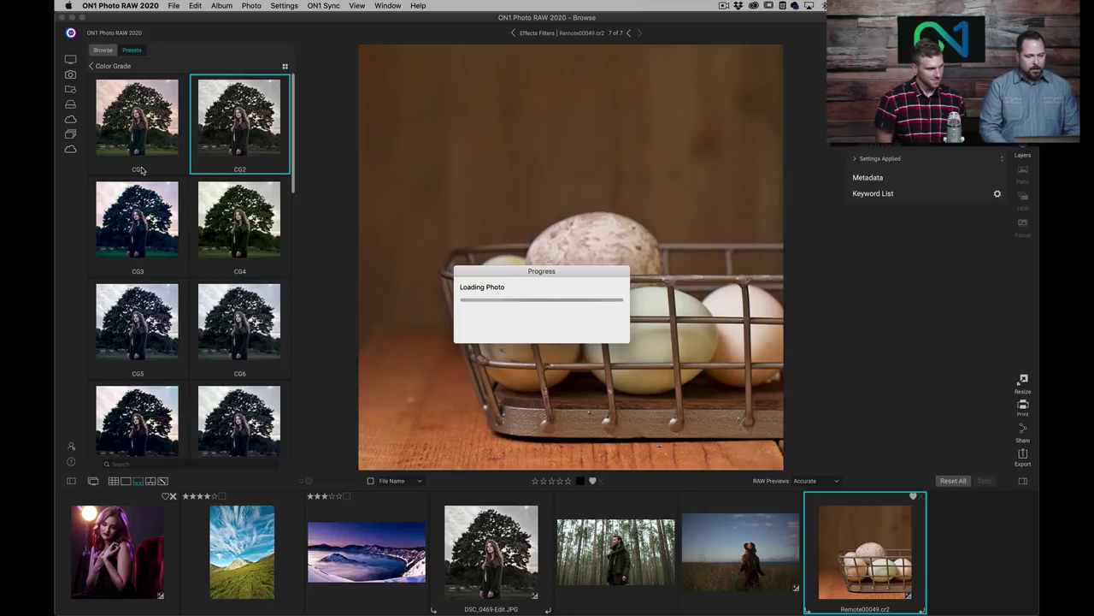
click(116, 67)
scroll(142, 205, down, 10)
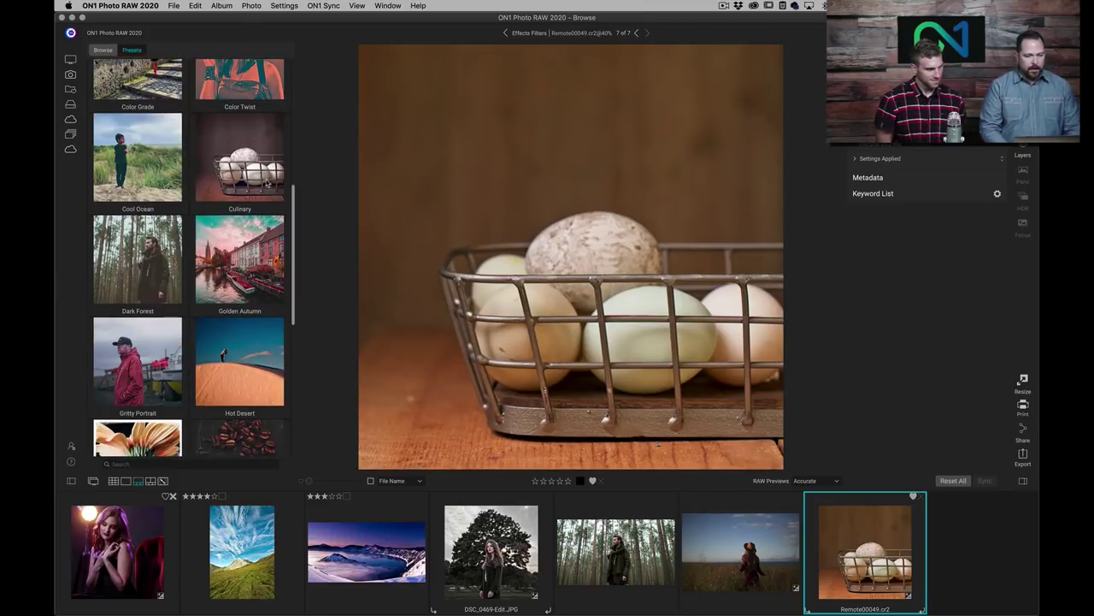
click(267, 183)
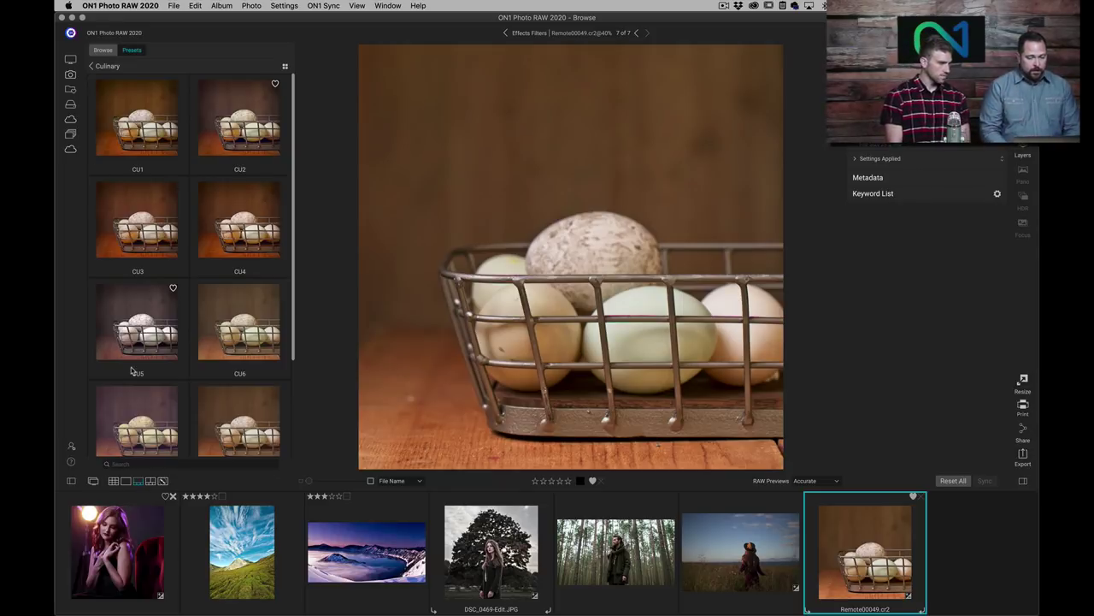
click(137, 333)
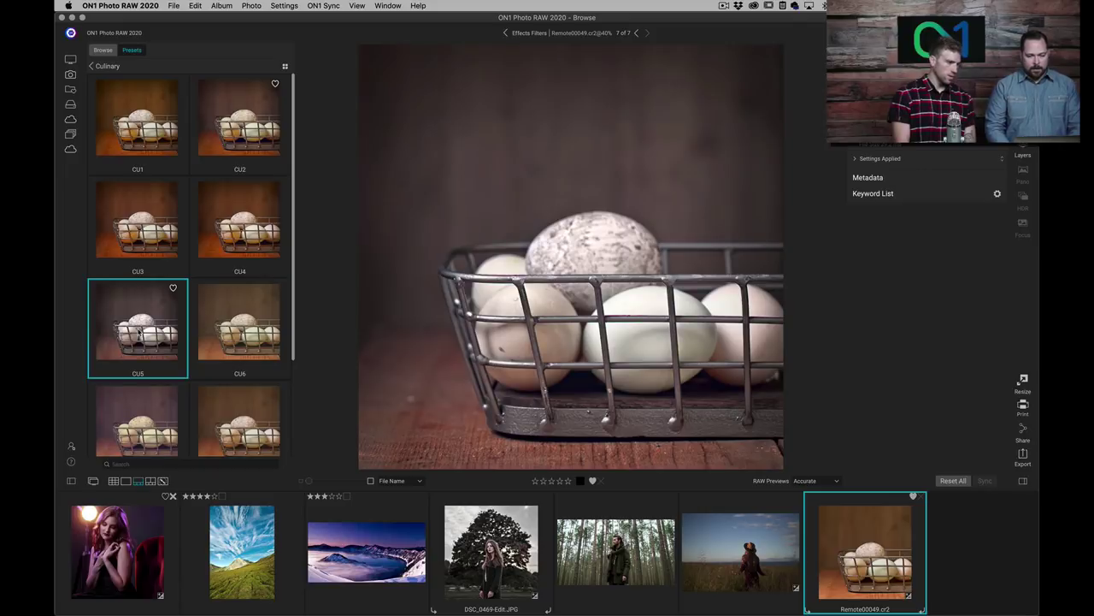
mouse_move(154, 322)
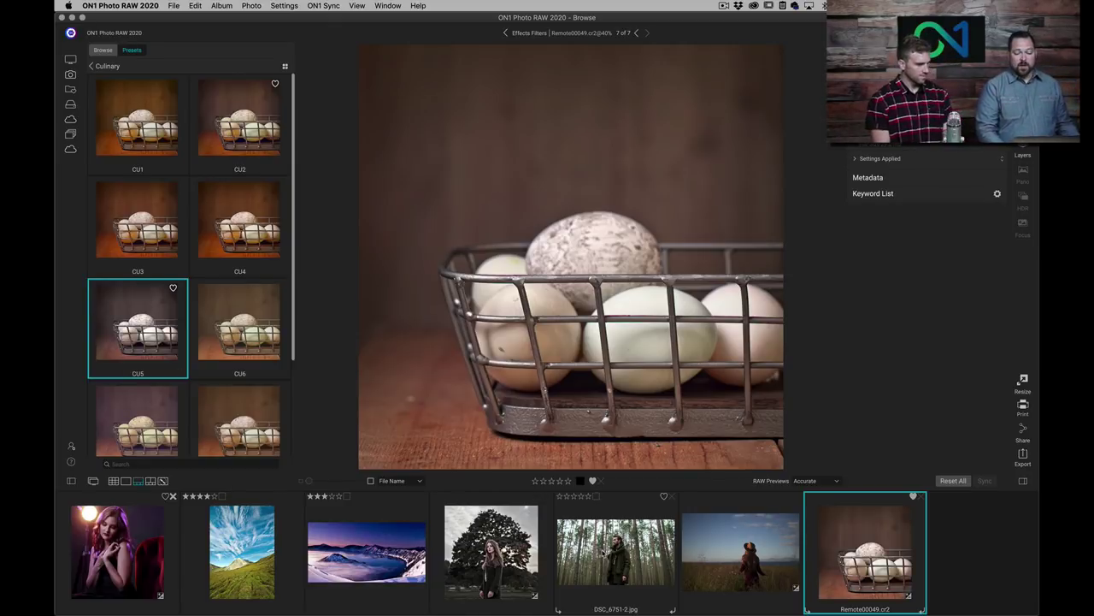
Step: Preview the Dark Forest presets enlarged on the photo of the man among the trees, and apply DF1
click(616, 552)
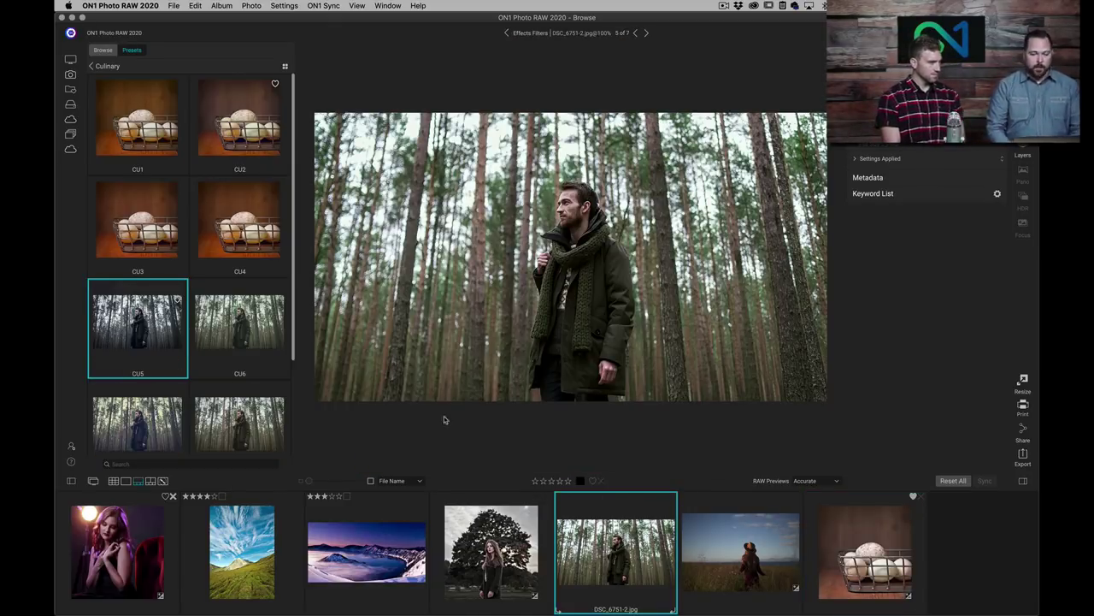
click(104, 66)
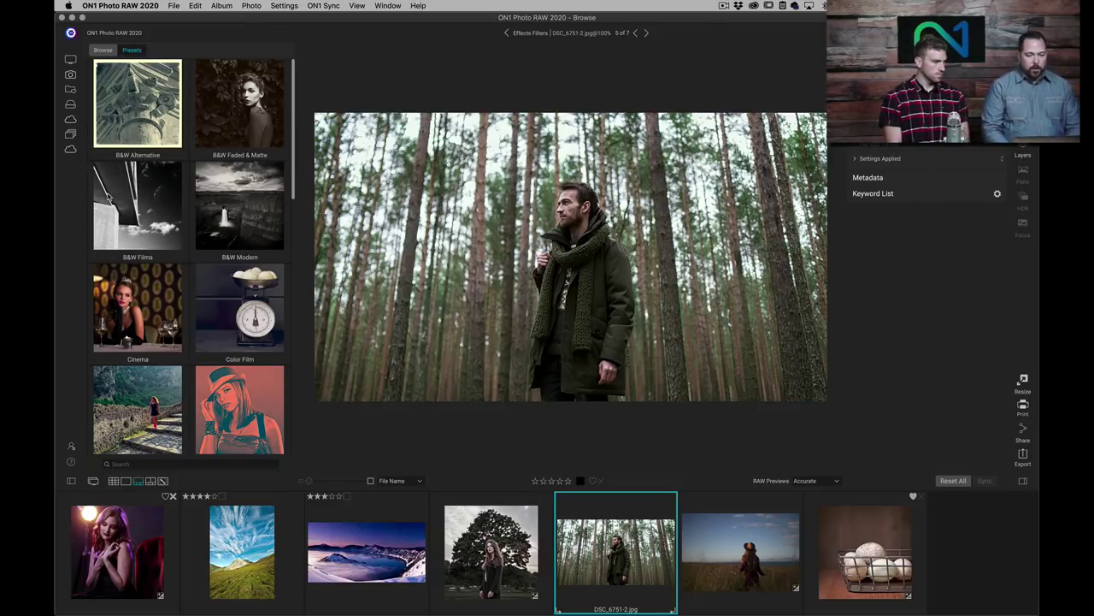
scroll(109, 197, down, 5)
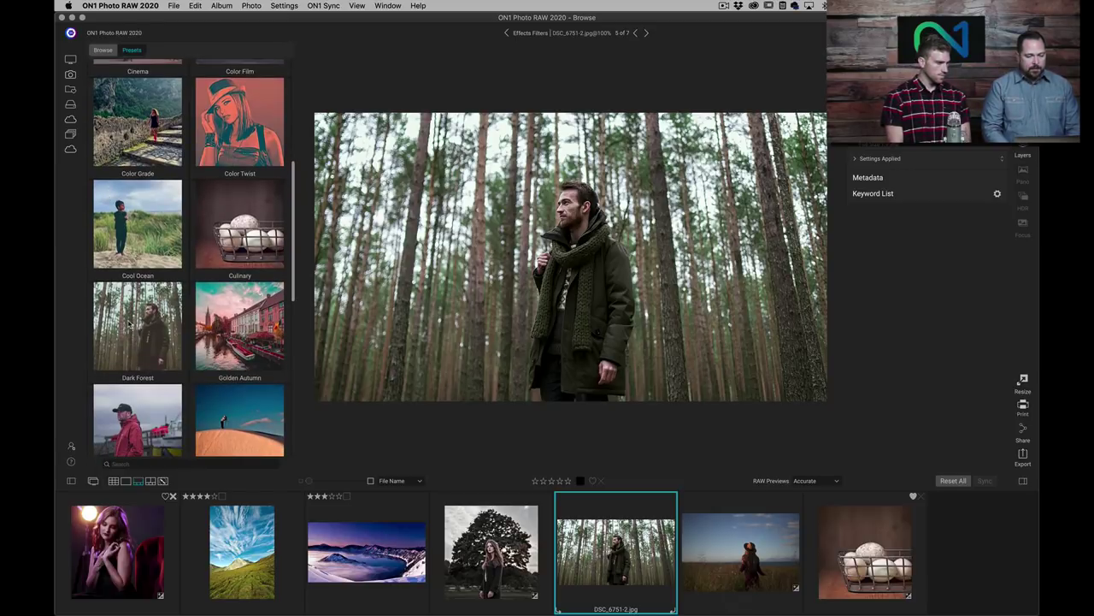
click(129, 322)
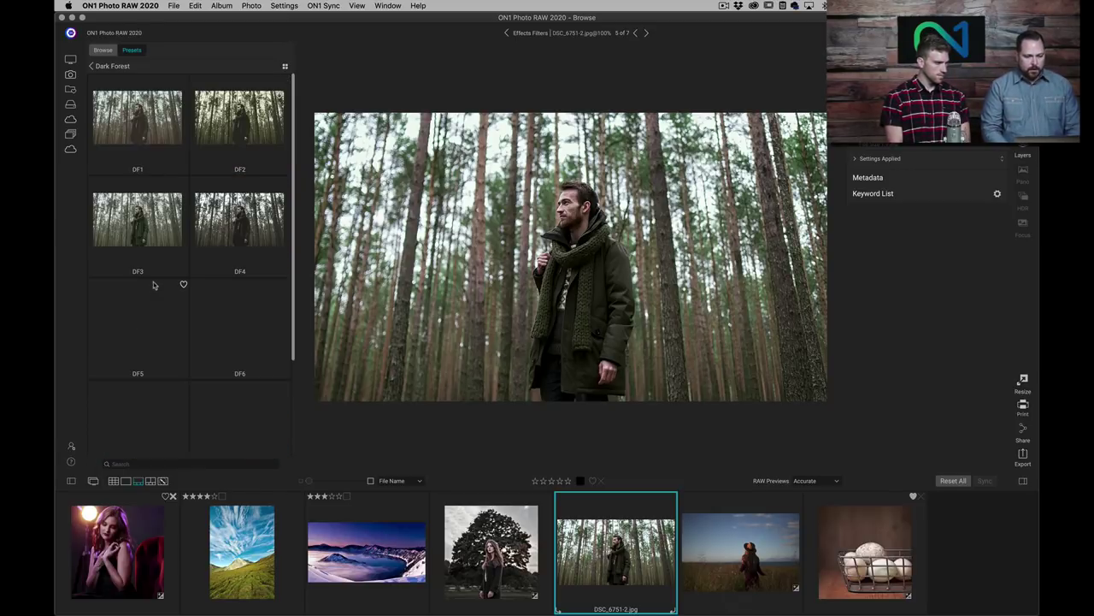
click(287, 68)
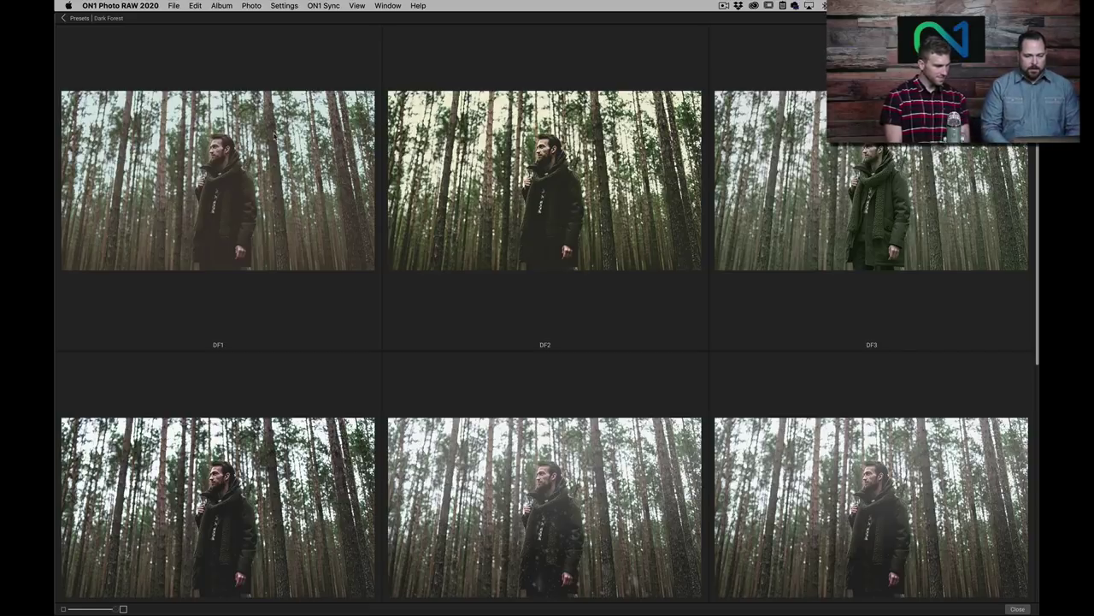
click(267, 255)
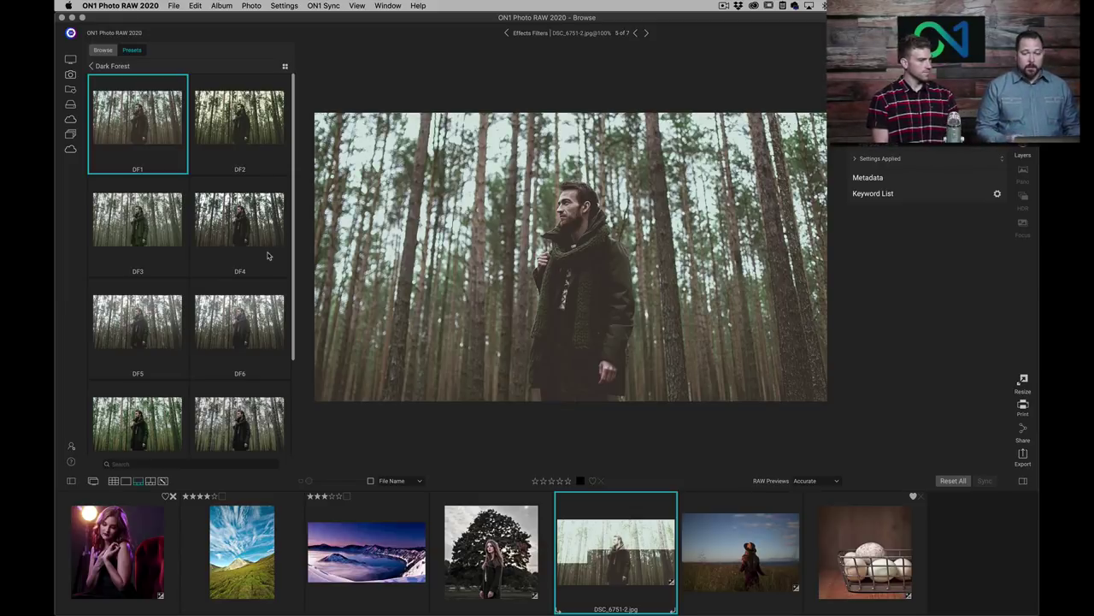
Step: Open the green mountain landscape photo for editing and add a Channel Mixer filter to its effects
click(232, 560)
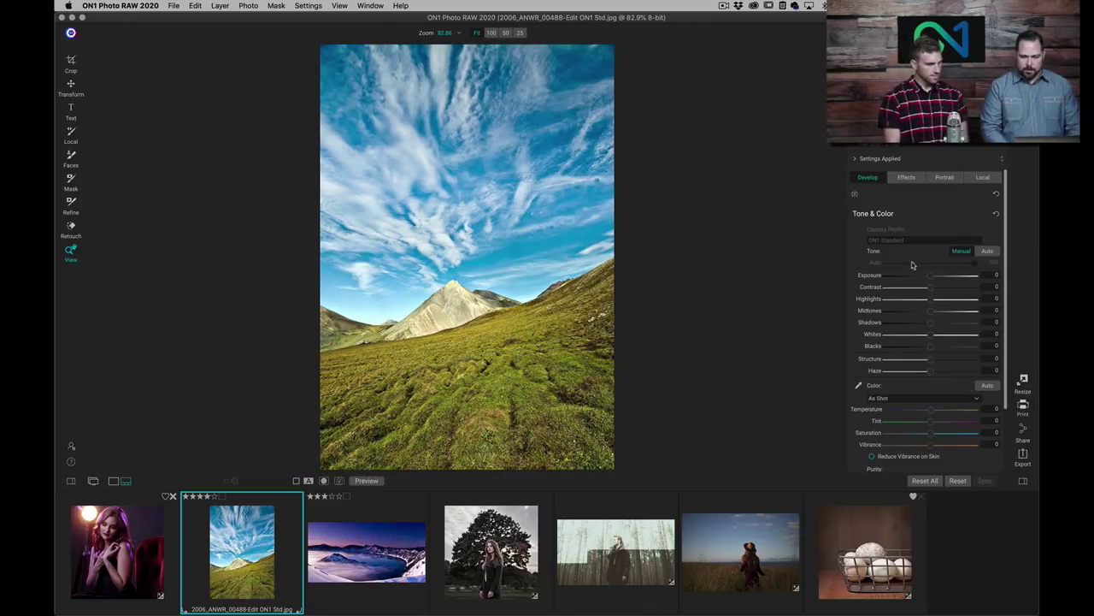
click(908, 177)
click(929, 209)
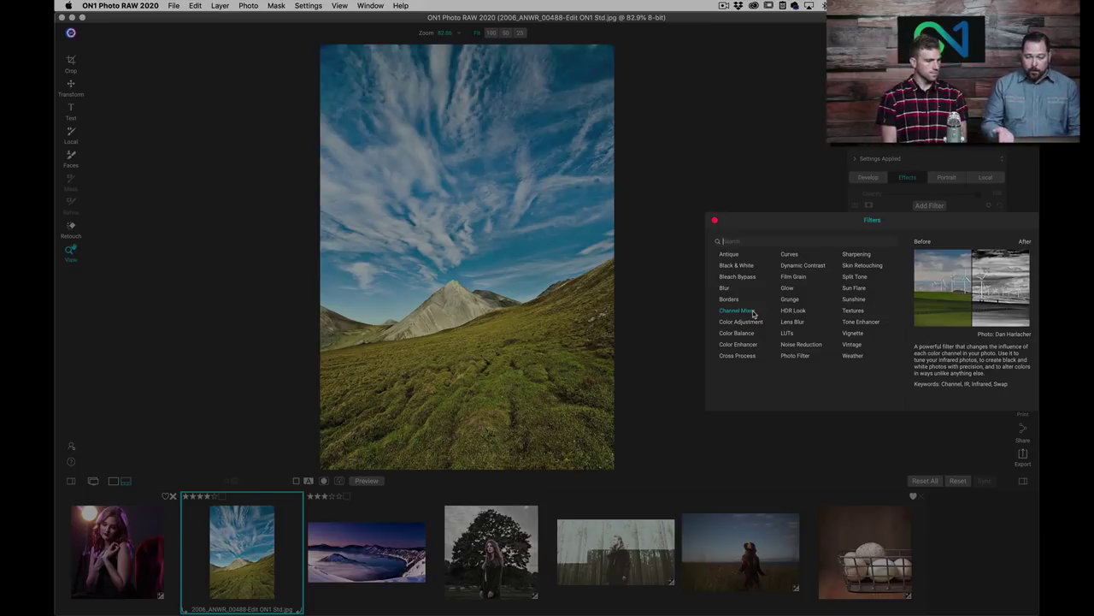
click(752, 313)
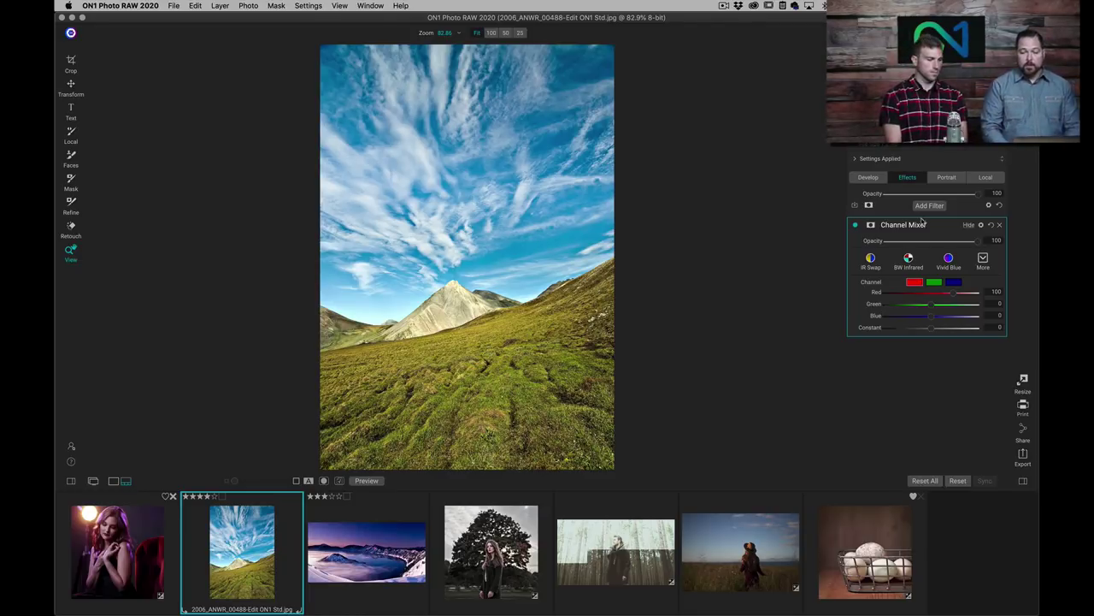
Step: Try the Channel Mixer's BW Infrared and IR Swap styles on the mountain photo, and settle on False Color 2
click(908, 258)
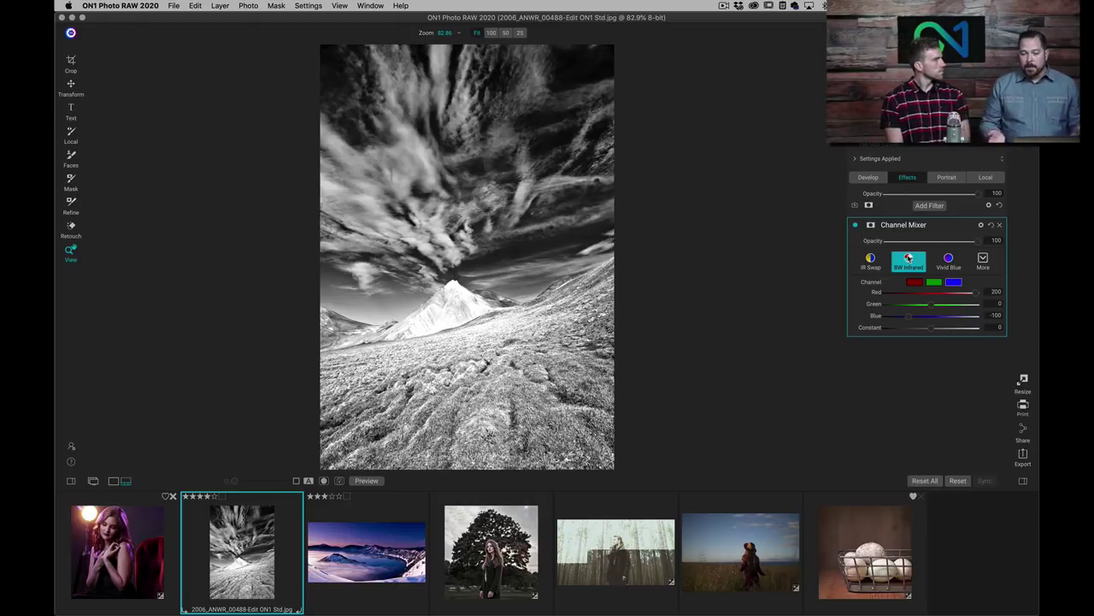
click(870, 260)
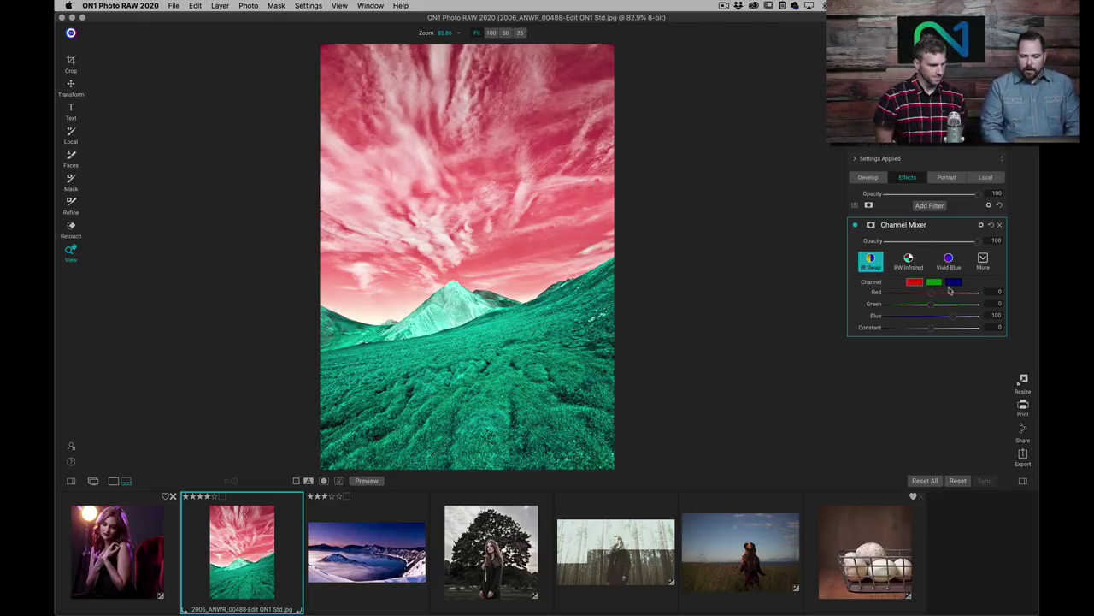
click(982, 261)
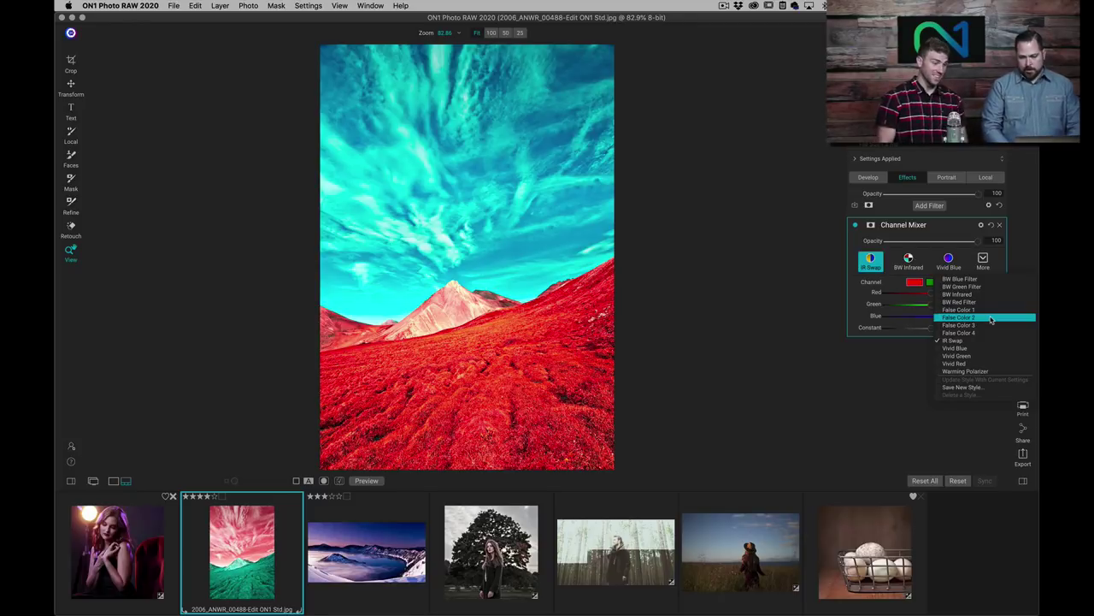
click(991, 318)
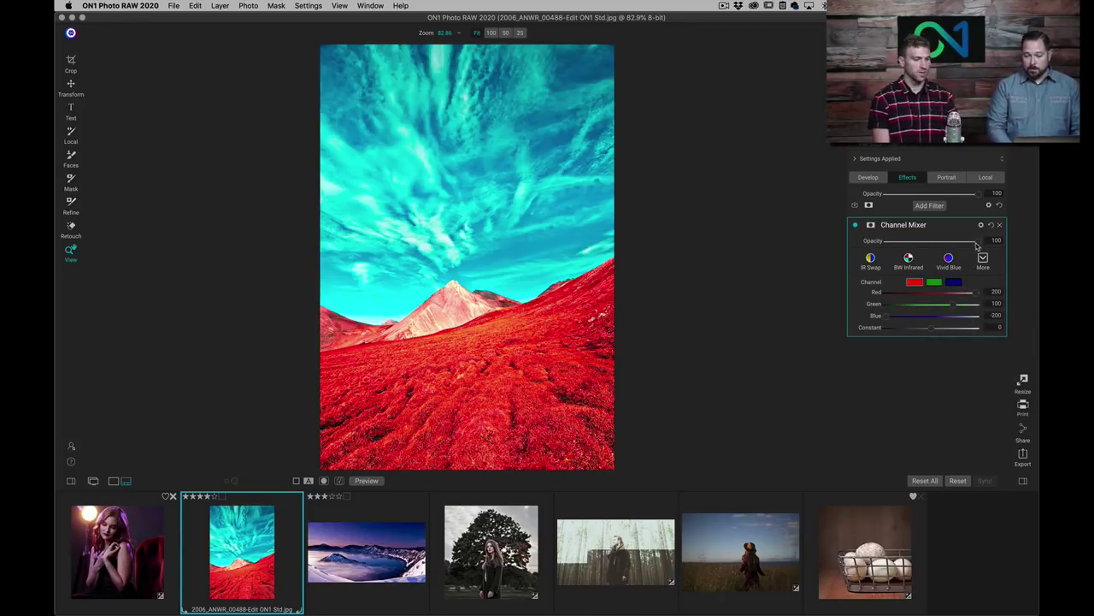
Step: Lower the Channel Mixer filter's opacity to 53 and turn the filter off and on to compare the result
drag(975, 244, 935, 246)
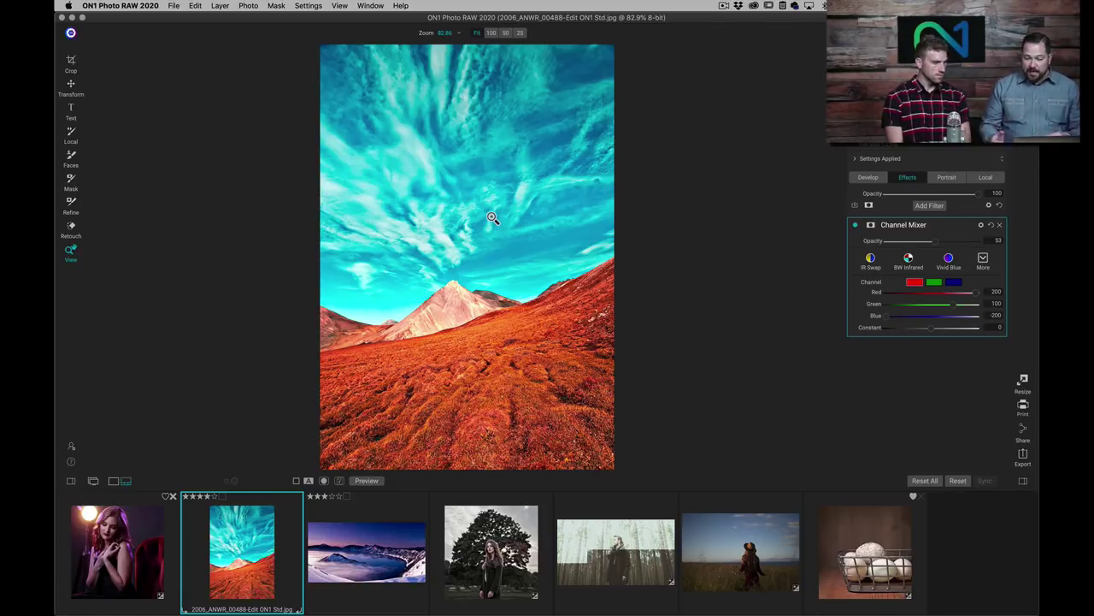
click(856, 225)
click(856, 225)
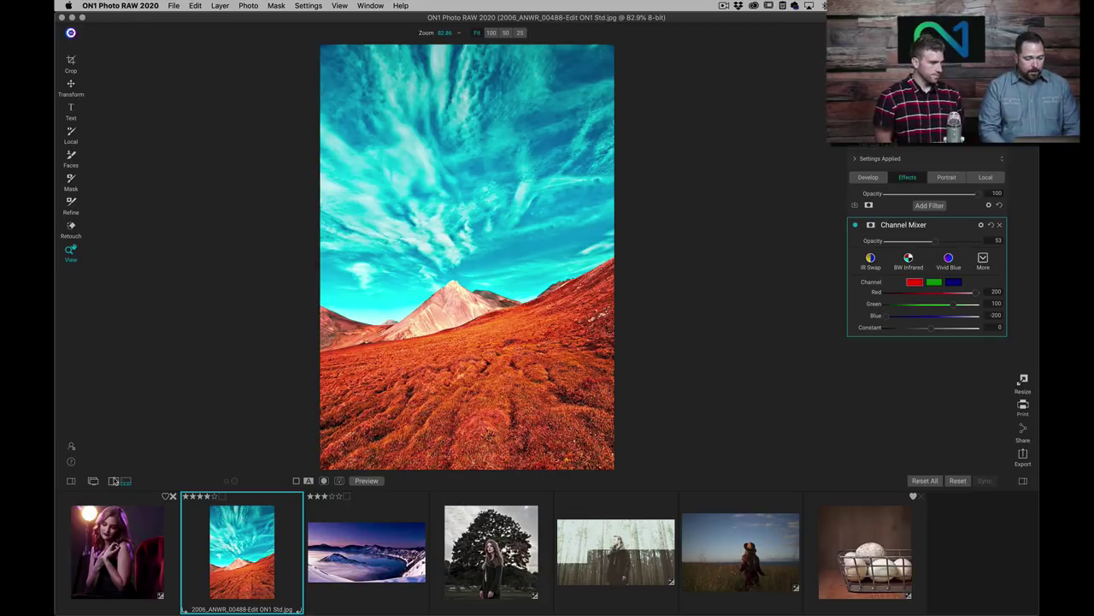
Step: Look through the snowy lake, forest and tree photos in the filmstrip, and reset the effects on the man-in-the-forest photo
click(347, 576)
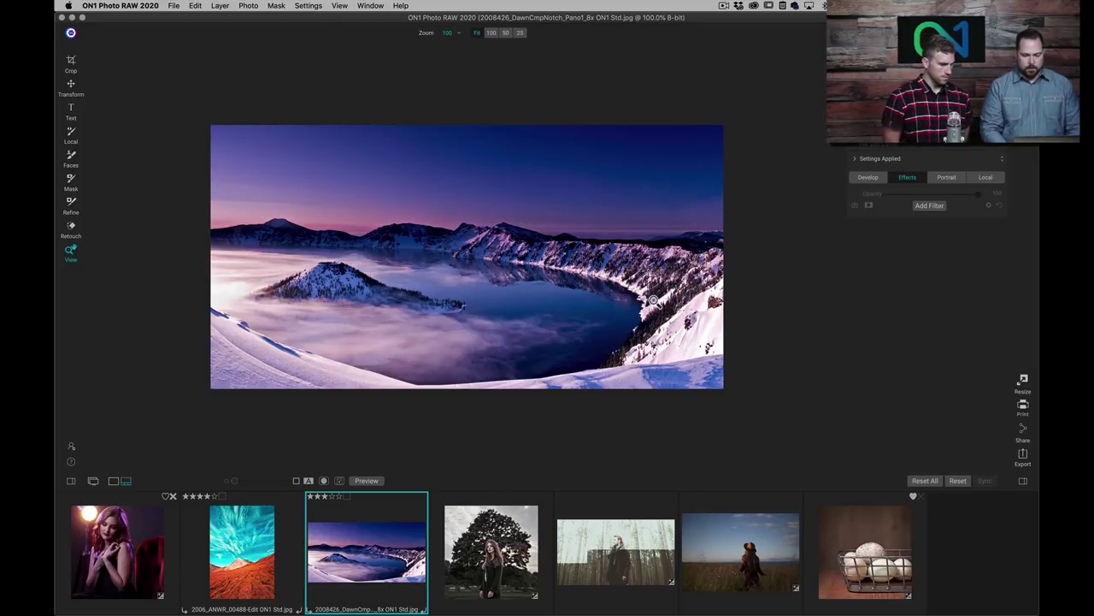
click(644, 541)
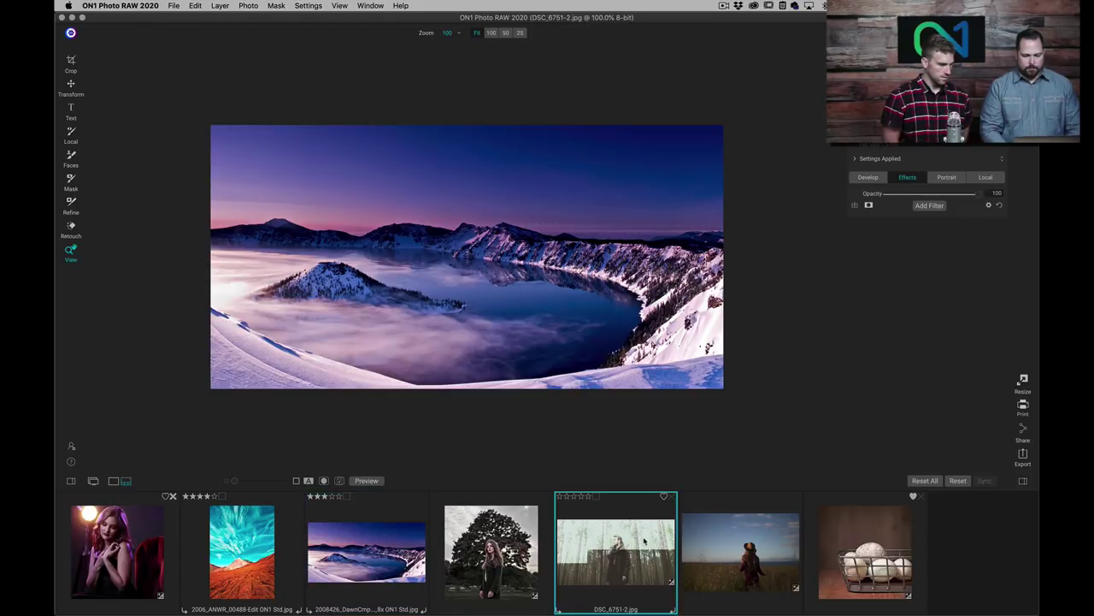
click(385, 529)
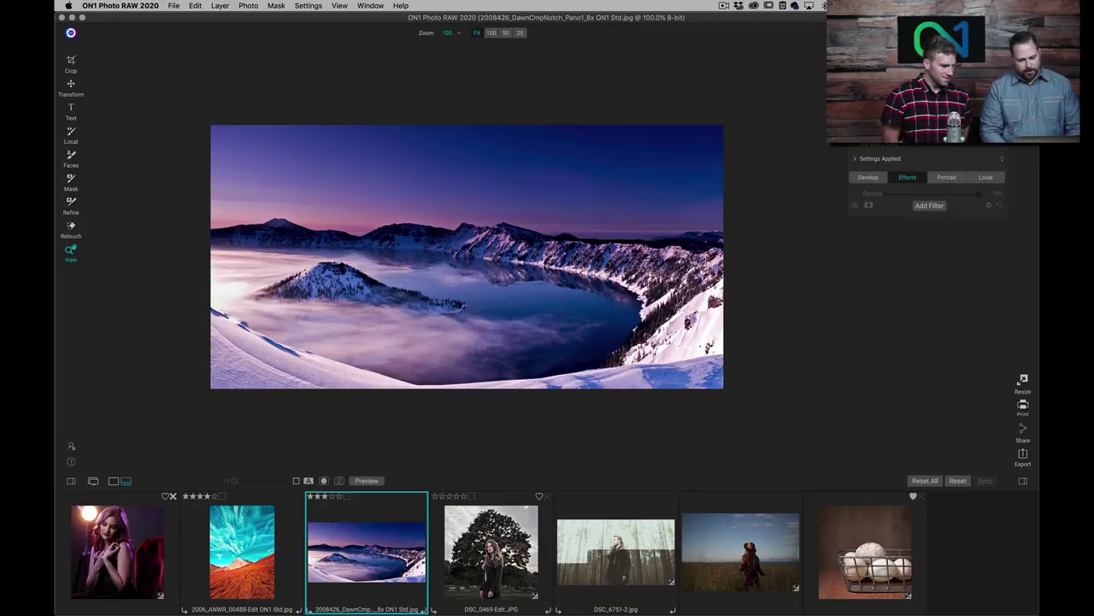
click(606, 560)
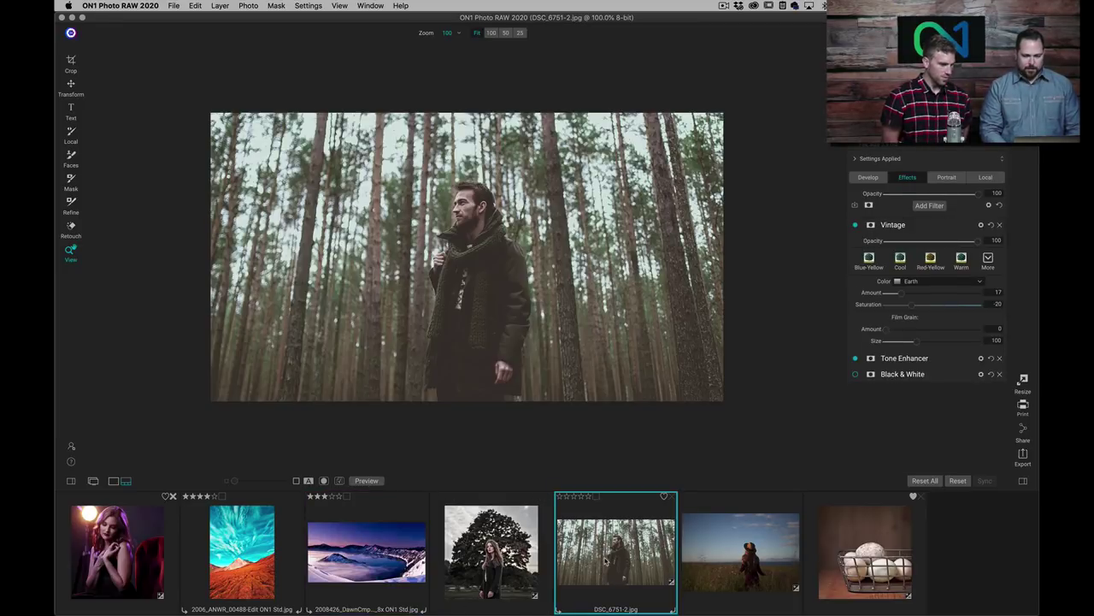
click(703, 568)
click(629, 558)
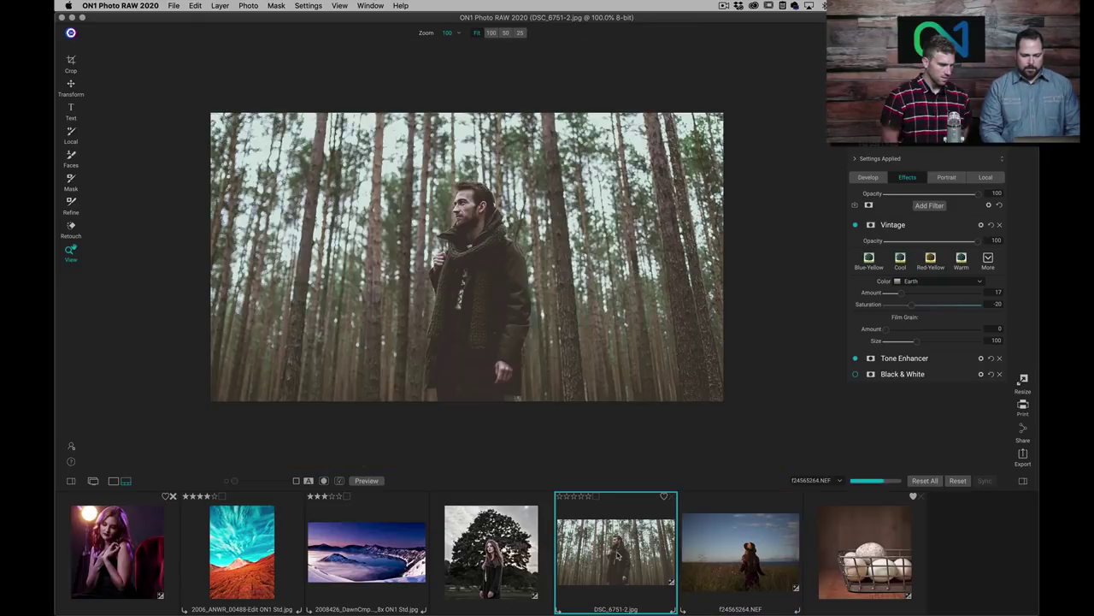
click(467, 556)
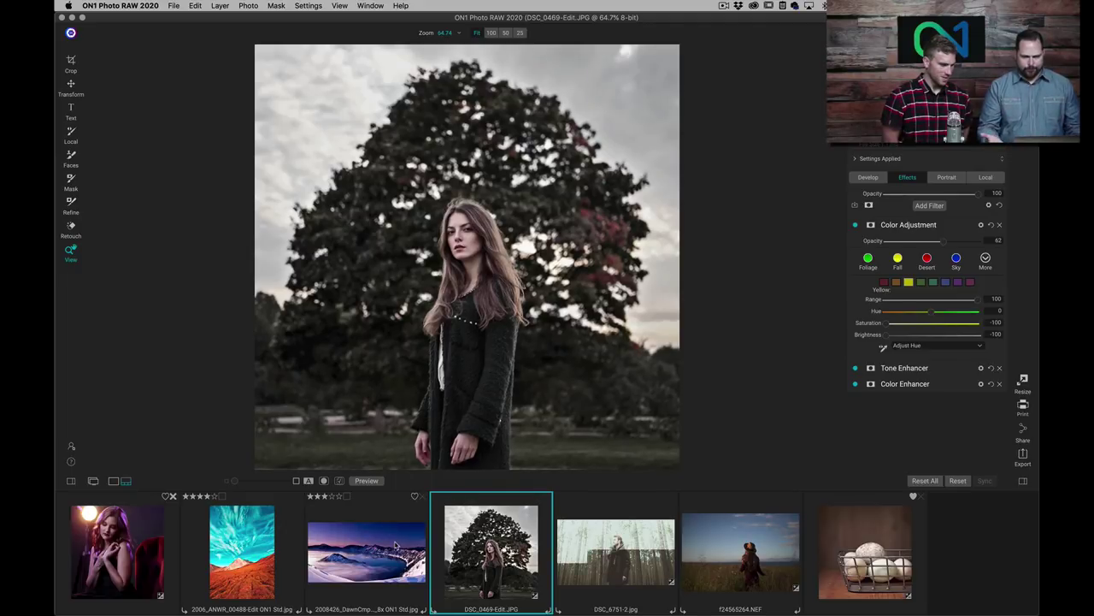
click(396, 547)
click(616, 573)
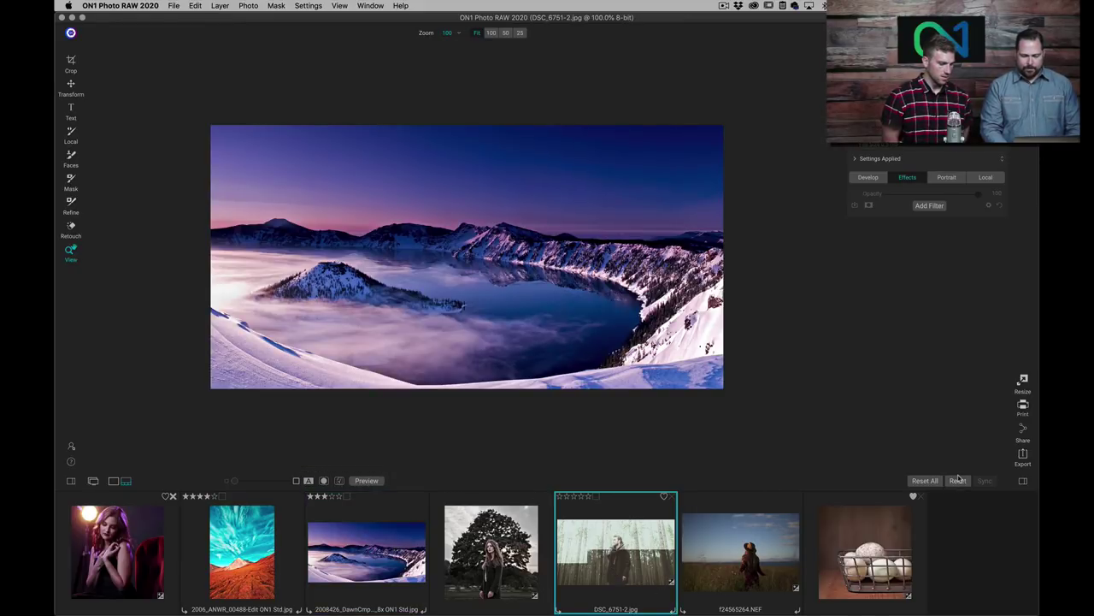
click(958, 480)
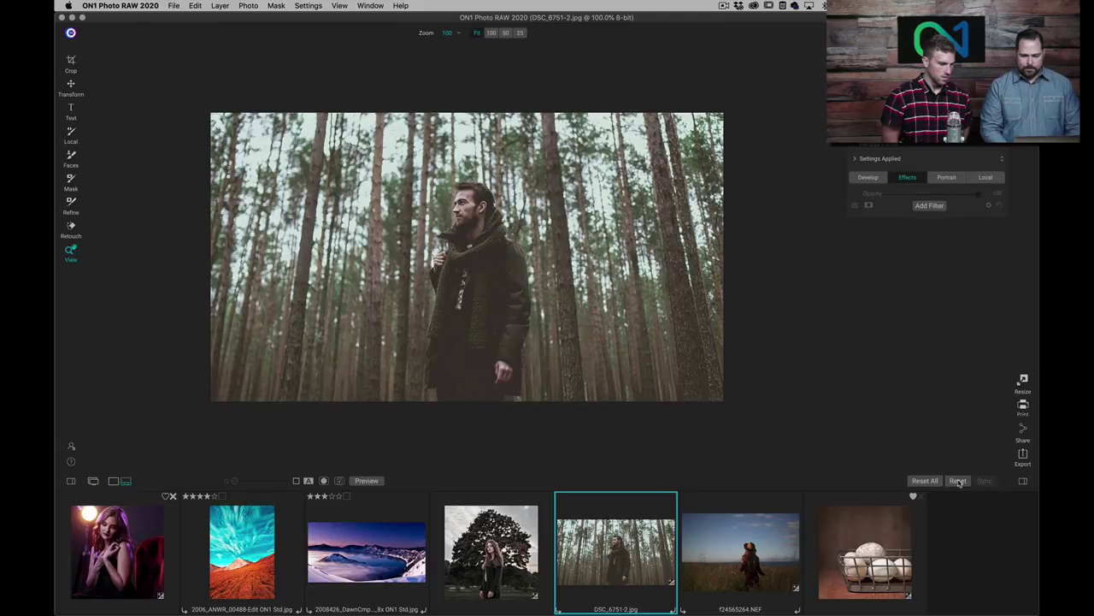
Step: Select the snowy crater lake panorama and add a Weather filter to its effects
click(384, 560)
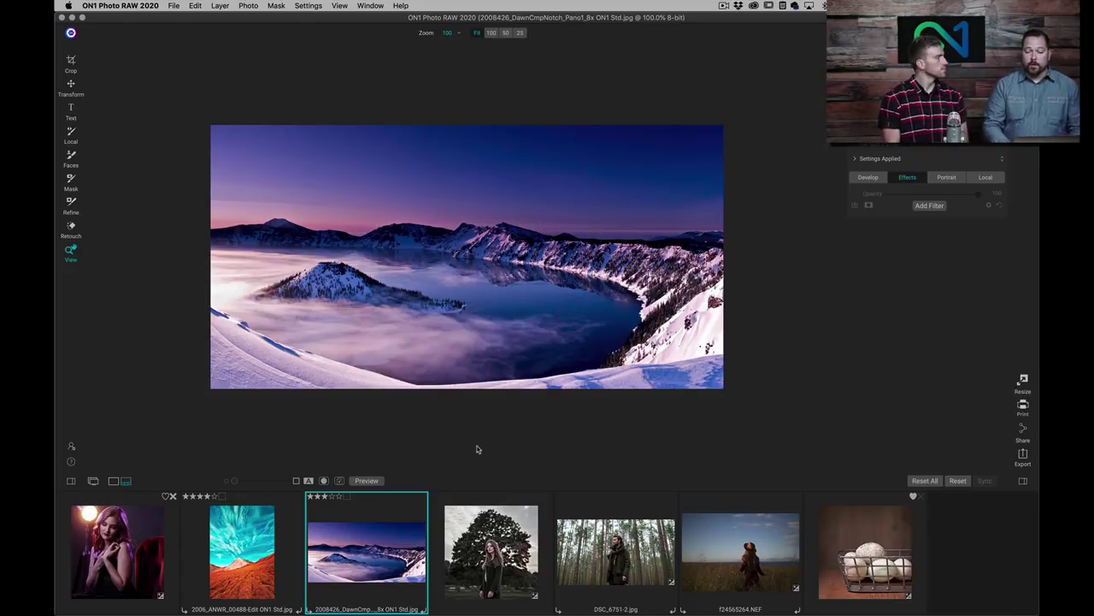
click(930, 206)
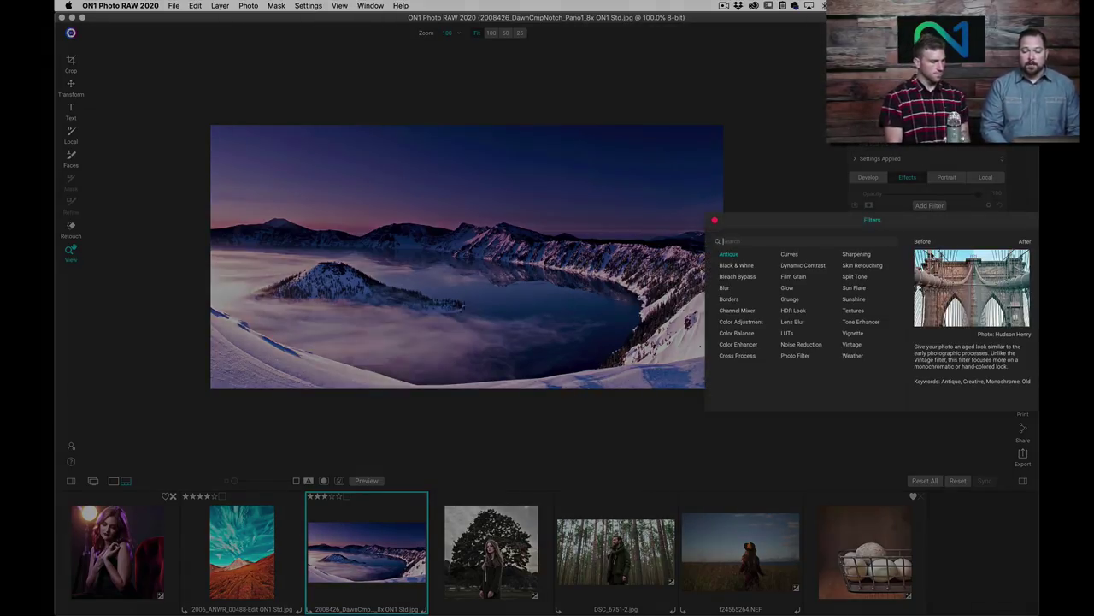
click(852, 356)
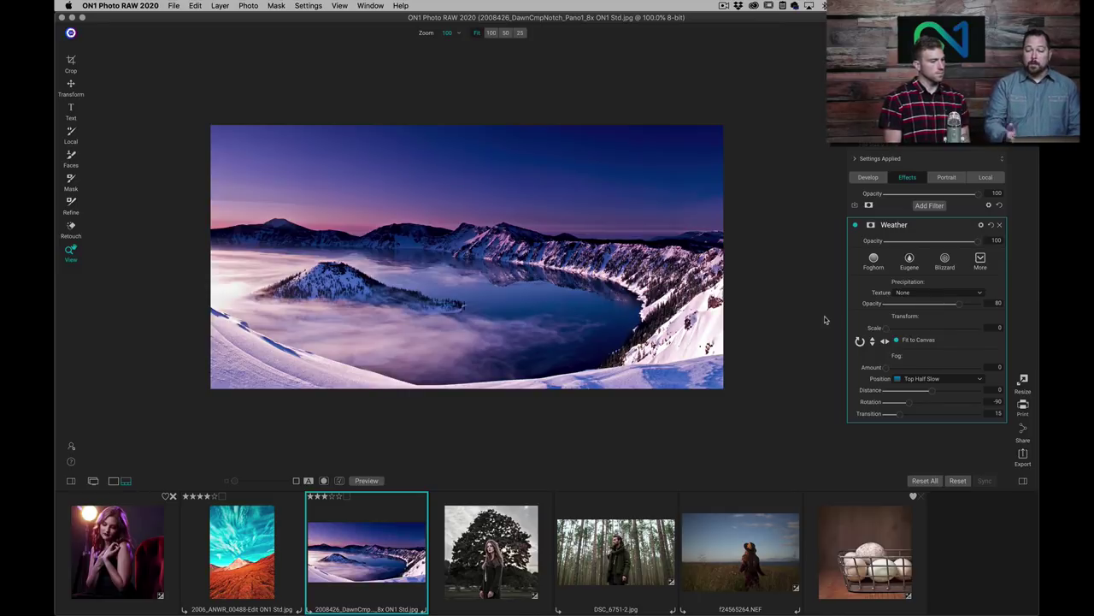
Step: Set the Weather filter's precipitation texture to "Catch one on your tongue" with precipitation opacity 100 and scale 0
click(913, 292)
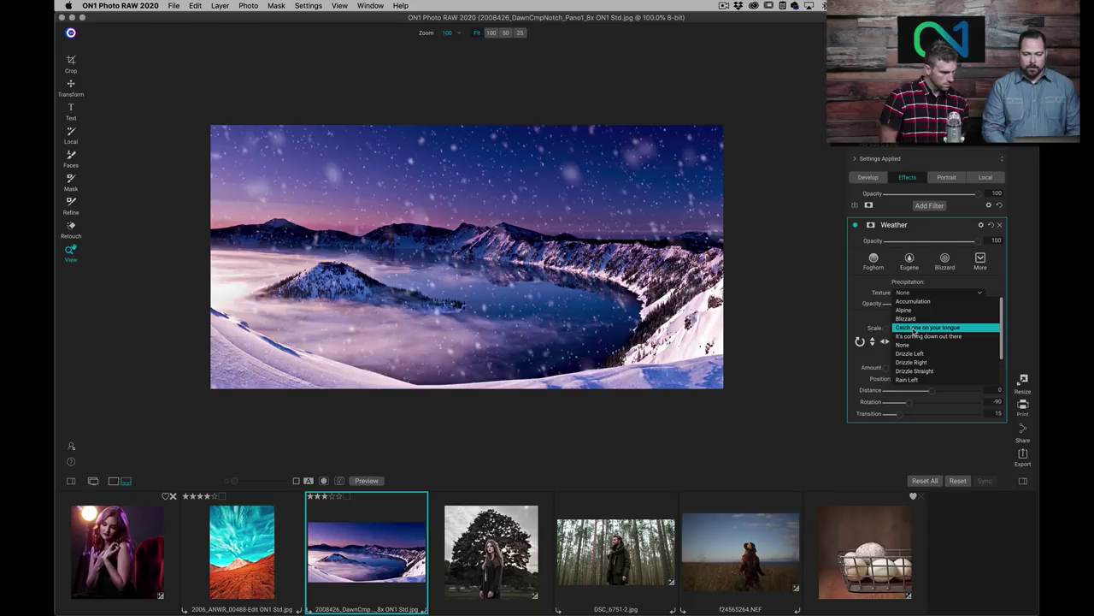
click(914, 331)
drag(959, 306, 1007, 316)
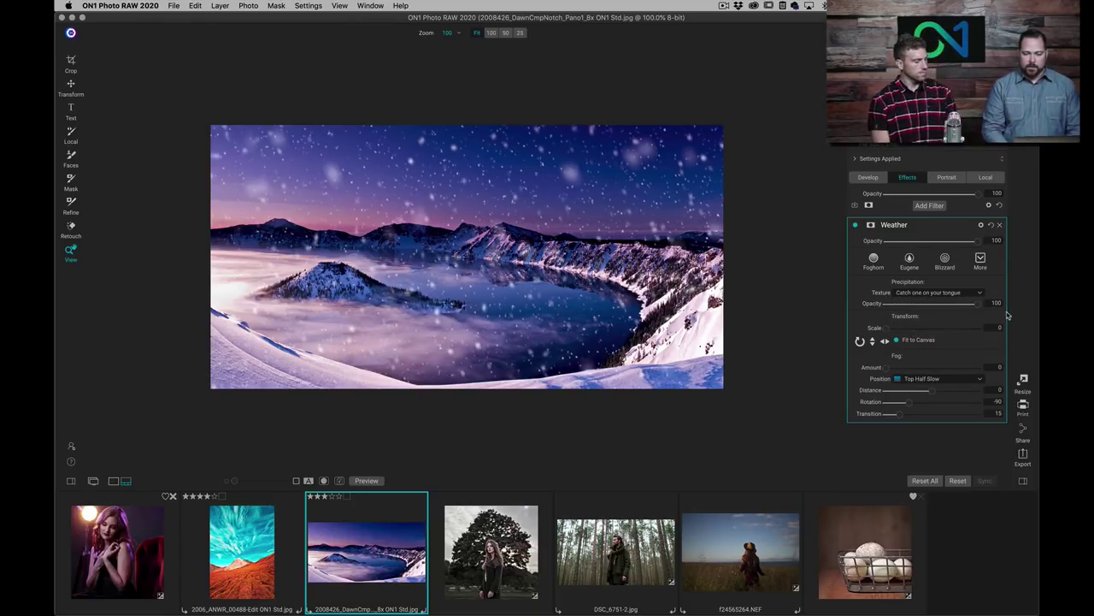
mouse_move(888, 328)
mouse_down()
mouse_move(923, 334)
mouse_move(881, 338)
mouse_up()
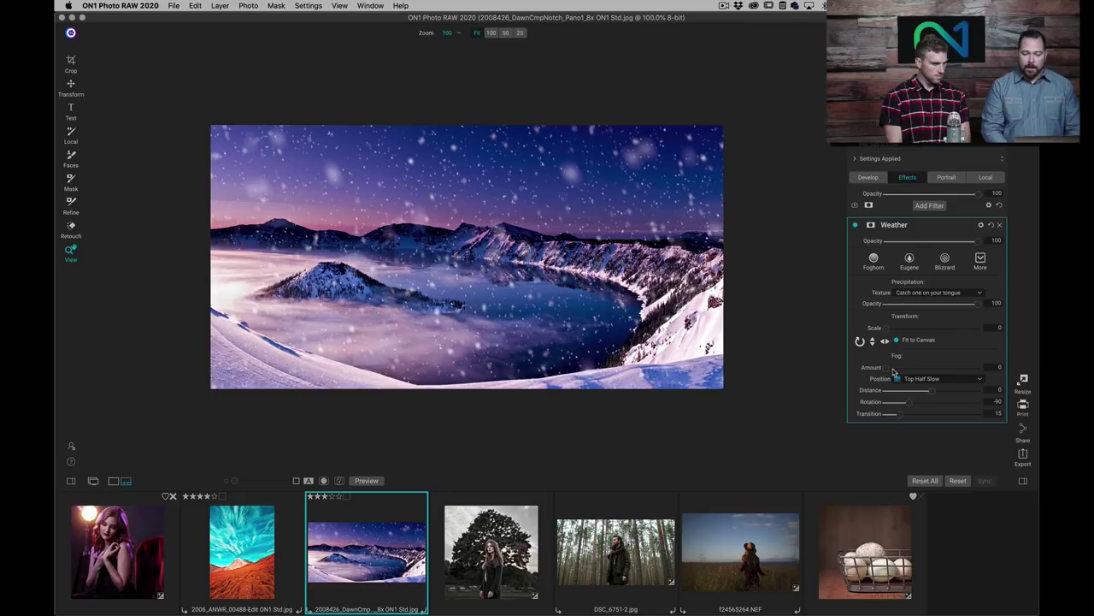
Step: Set the Weather filter's fog amount to 56 on the crater lake panorama
drag(890, 368, 950, 372)
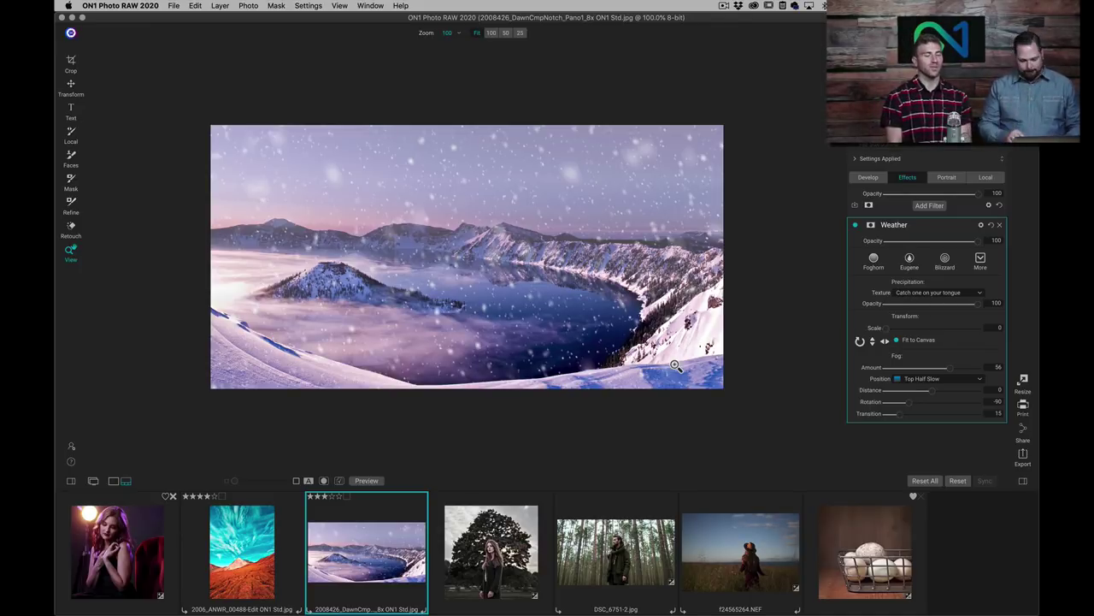
Step: Select the portrait of the woman beside the red chair and add a Color Balance filter to its effects
click(151, 543)
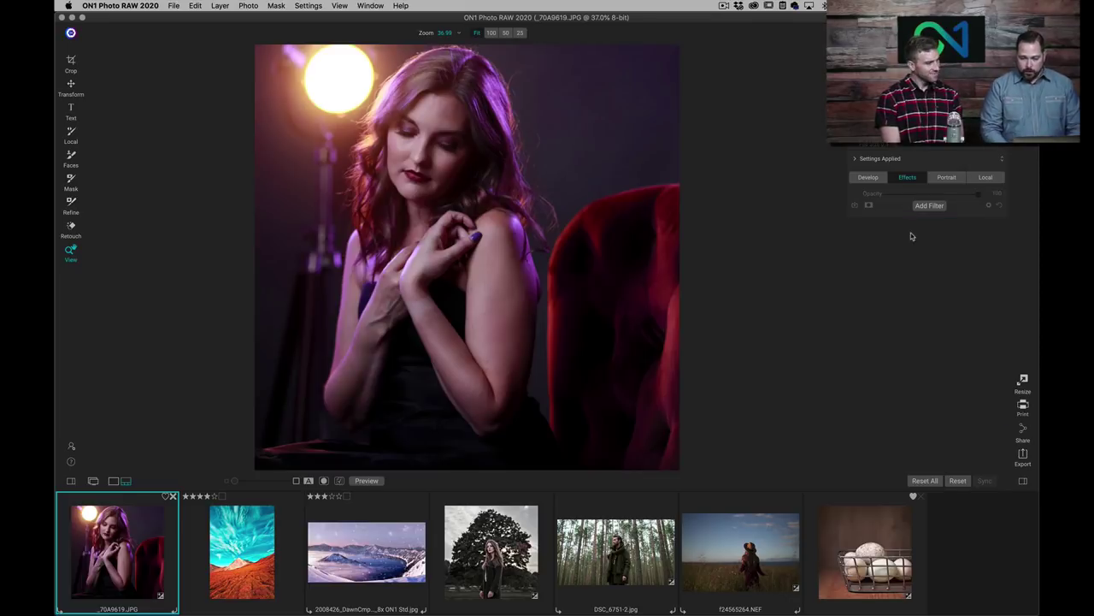
click(928, 206)
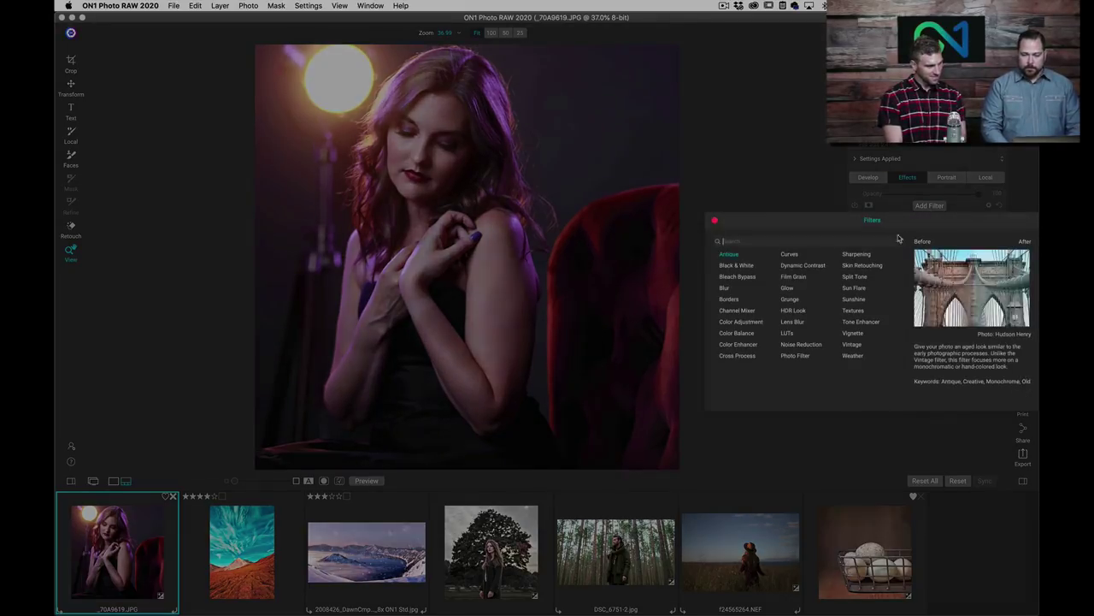
click(736, 333)
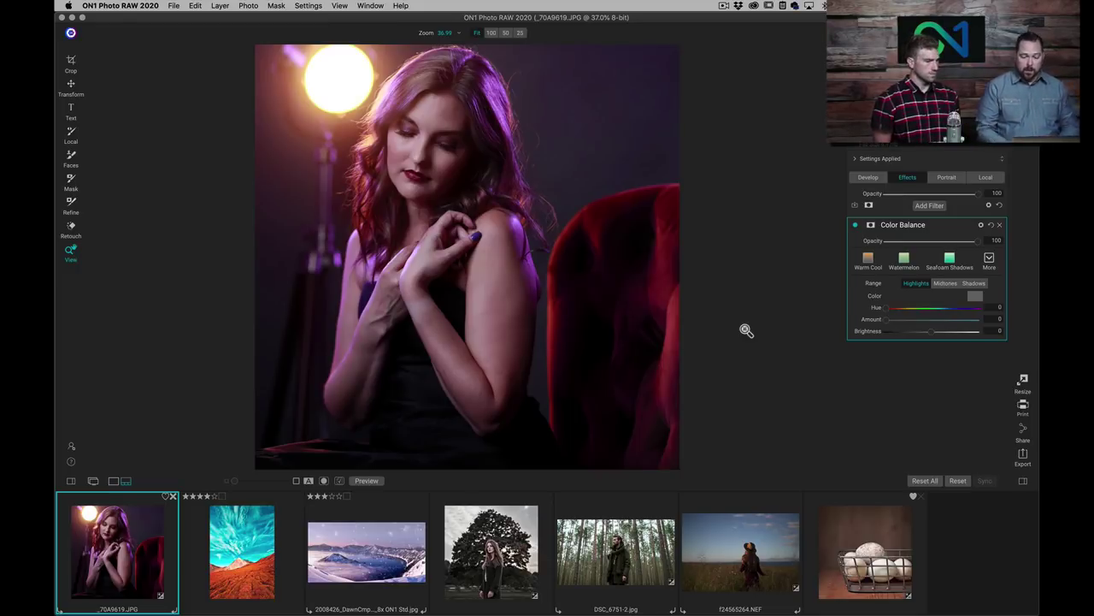
Step: Apply the Warm Lavender style to the Color Balance filter and raise the shadows amount to 50
click(989, 258)
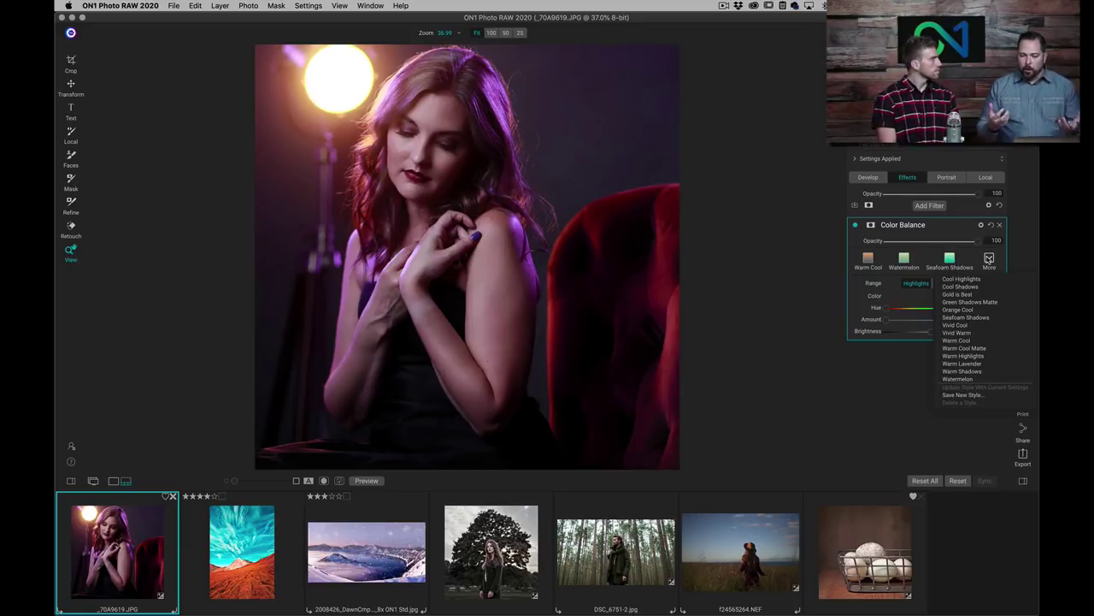
click(989, 365)
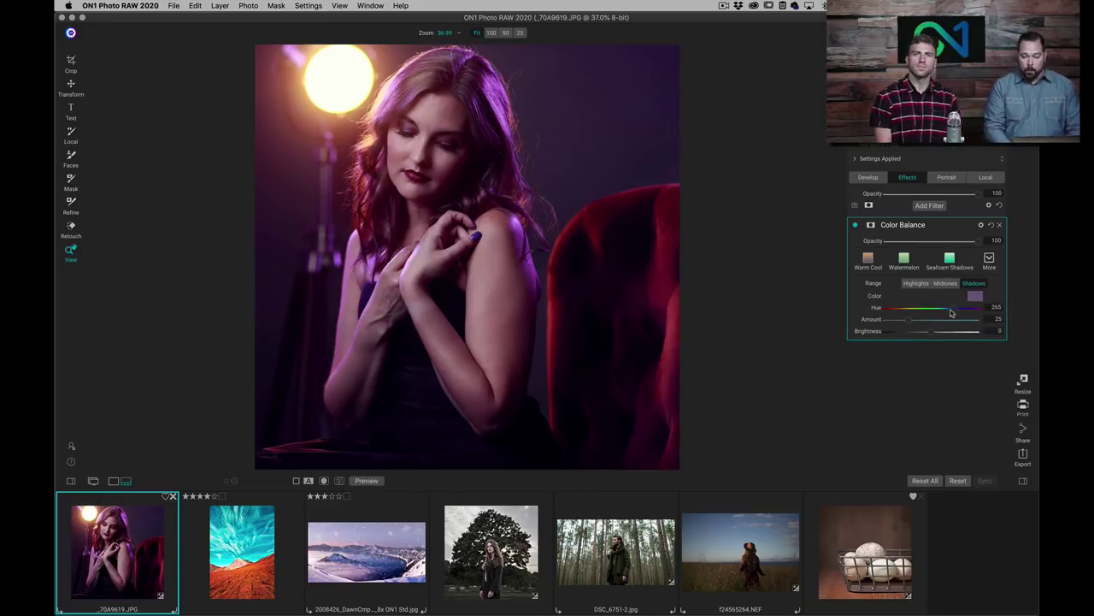
drag(909, 323, 932, 334)
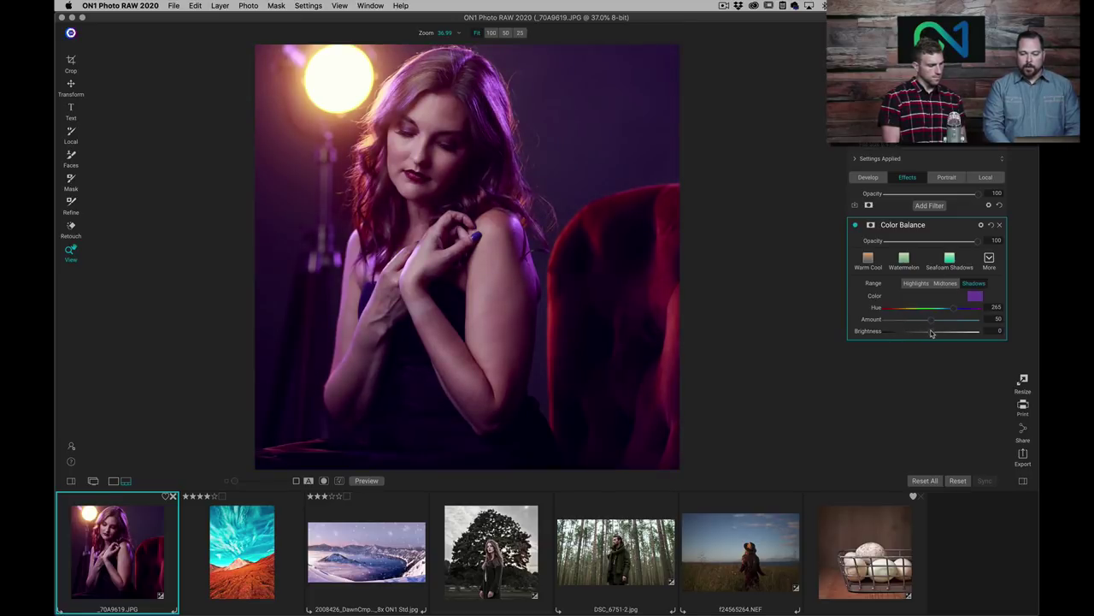
Step: Set the Color Balance highlights to hue 54, amount 61 and brightness 44
click(917, 284)
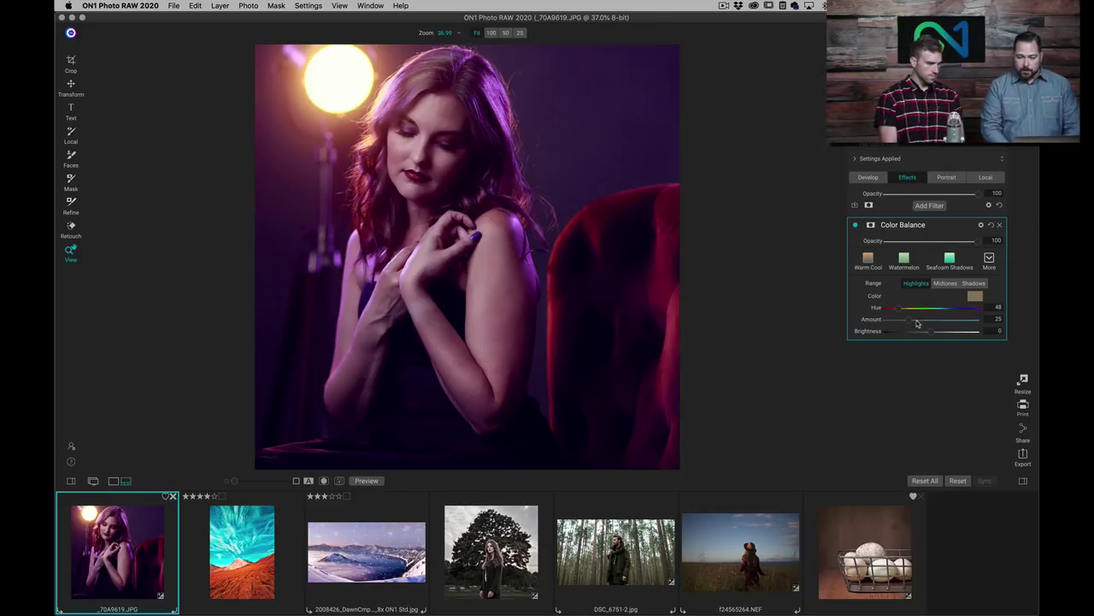
drag(910, 321, 951, 342)
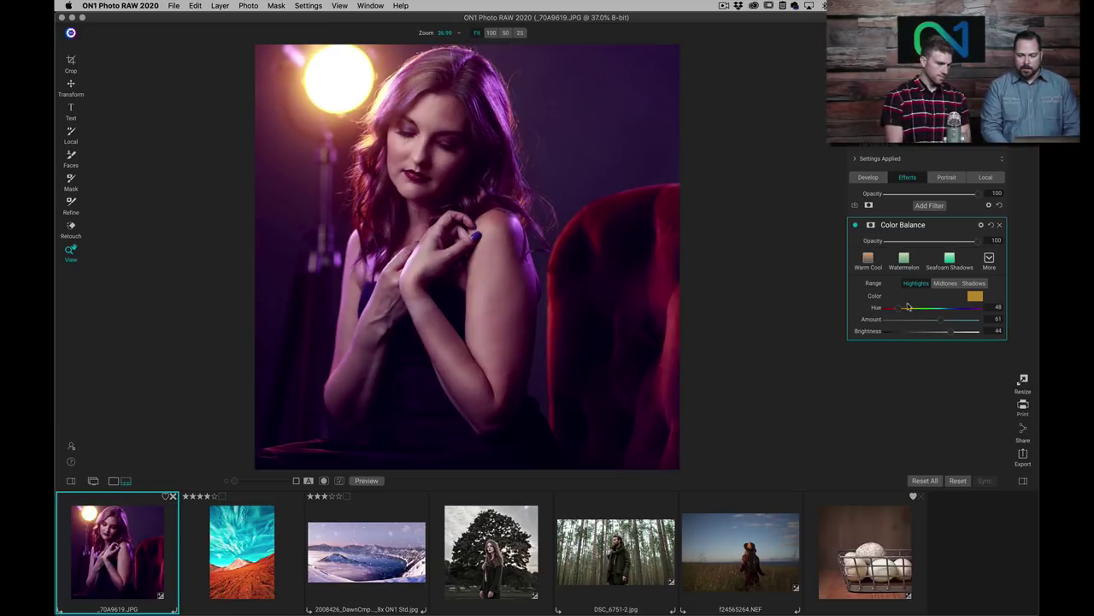
drag(900, 314, 900, 315)
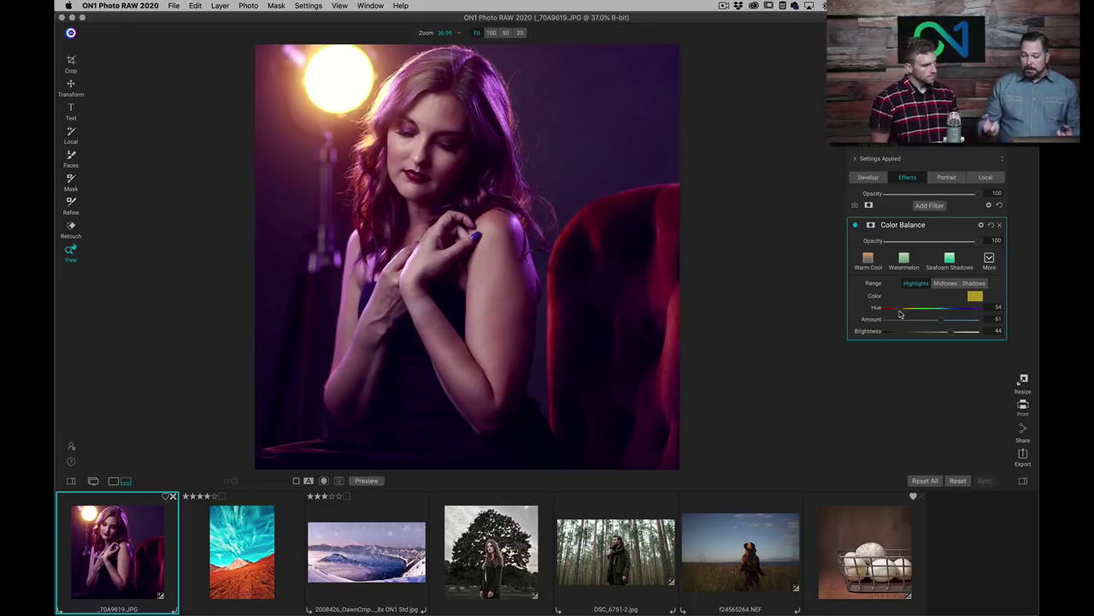
Step: Set the Color Balance midtones to hue 76 and amount 24, and turn the filter off and on to compare
click(945, 284)
mouse_move(912, 324)
mouse_down()
mouse_move(891, 324)
mouse_move(907, 317)
mouse_up()
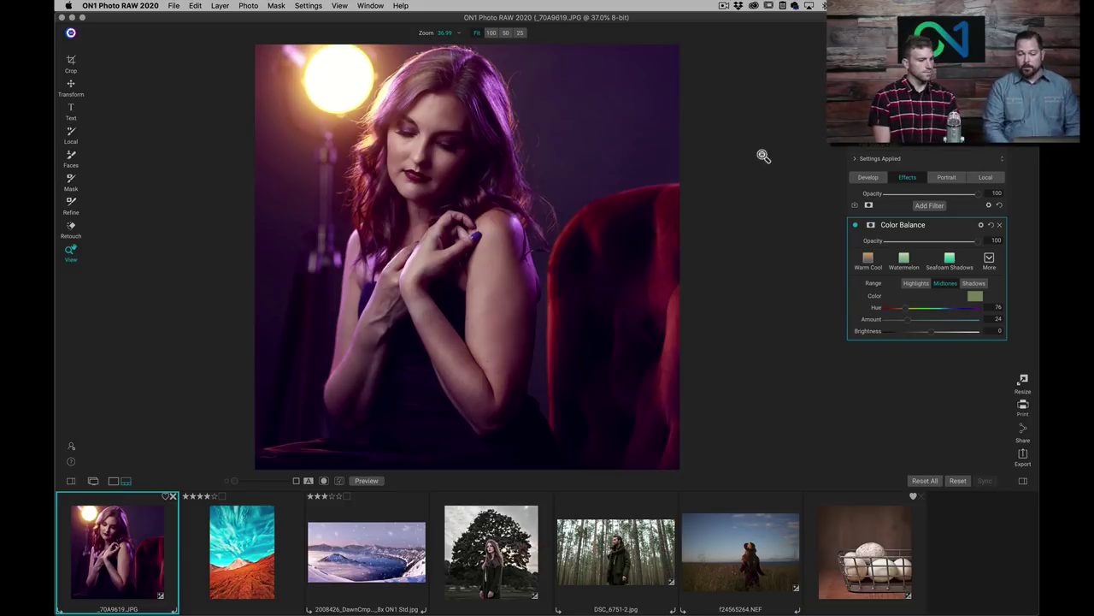
click(855, 225)
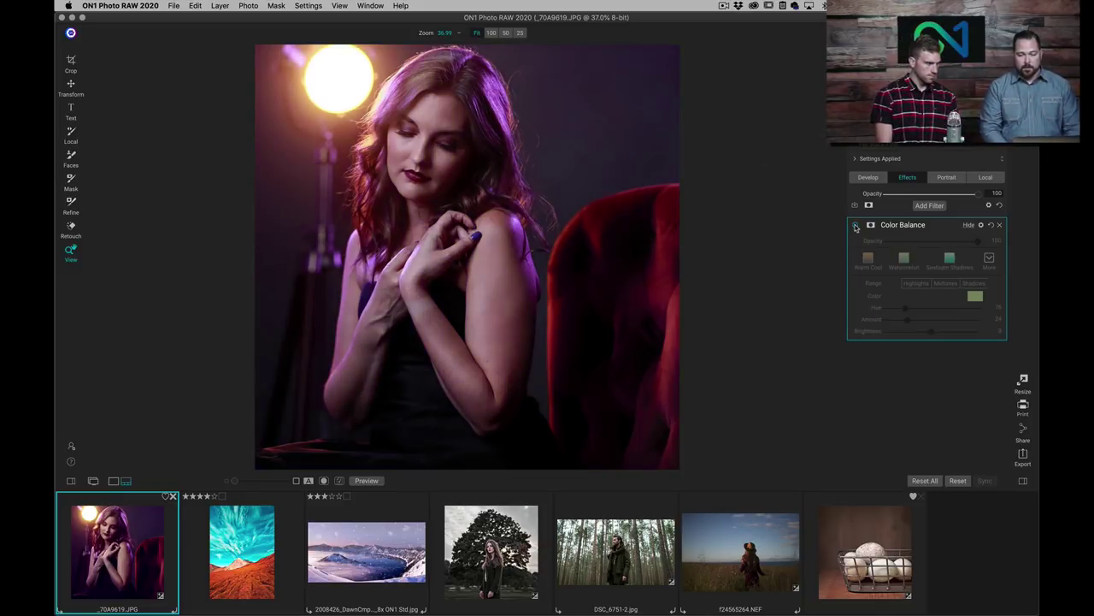
click(855, 225)
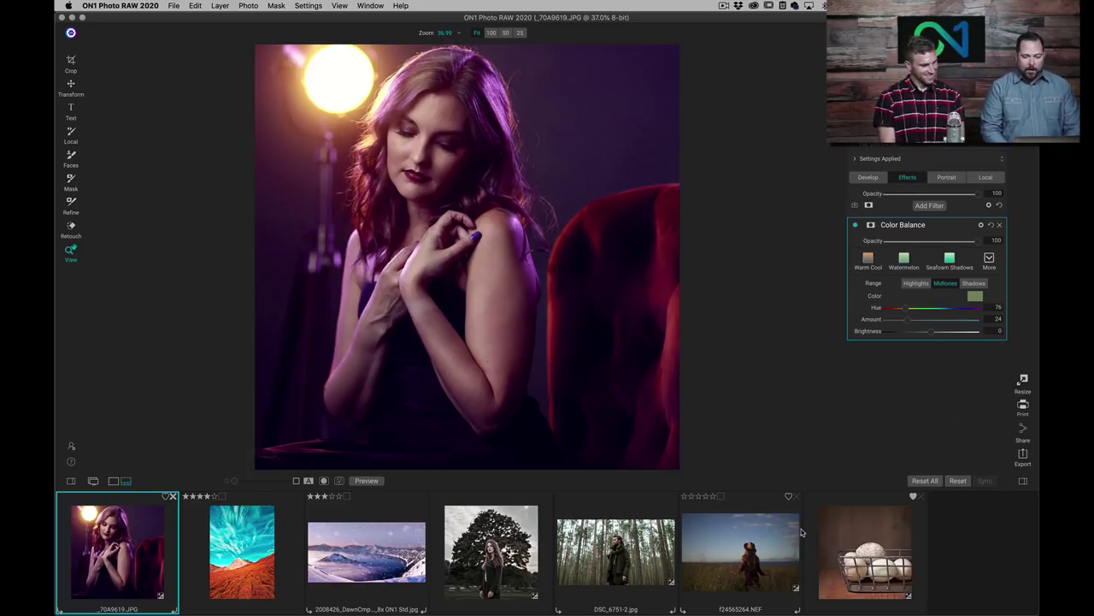
Step: Select the photo of the woman with a hat in the field and add a Sun Flare filter
click(763, 549)
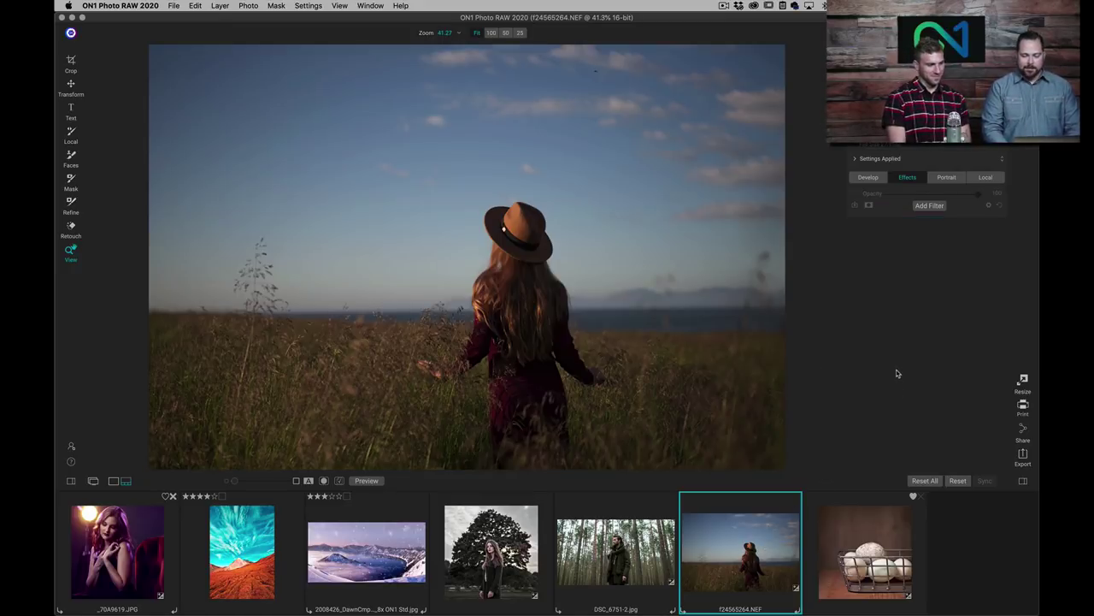
click(928, 206)
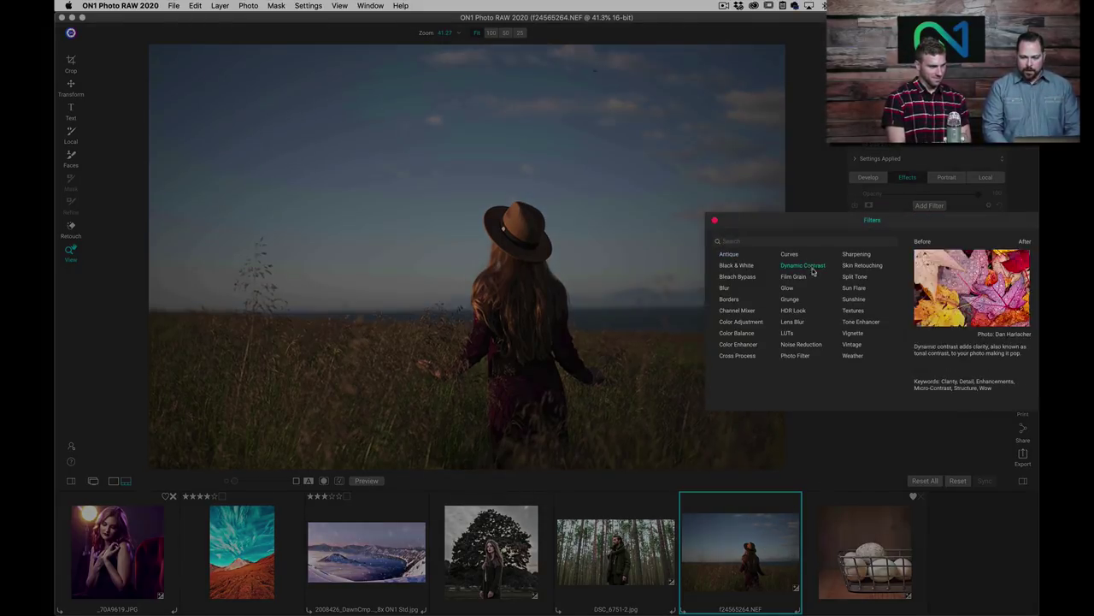
click(855, 288)
Step: Preview the Bokeh and Sun Flare styles on the field photo, and apply the Sun Star style
click(872, 262)
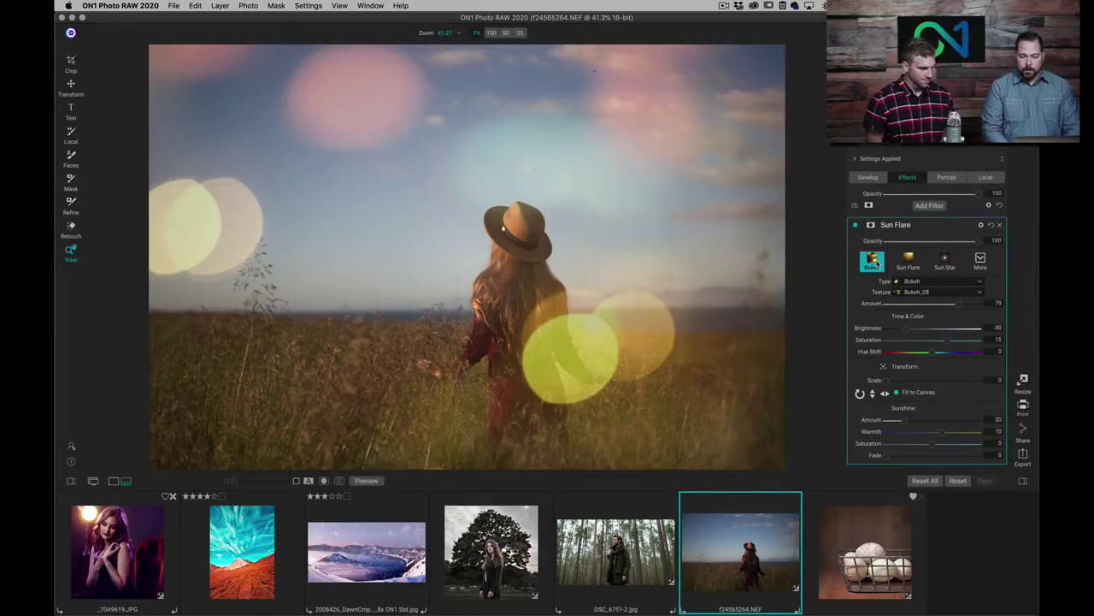
click(908, 262)
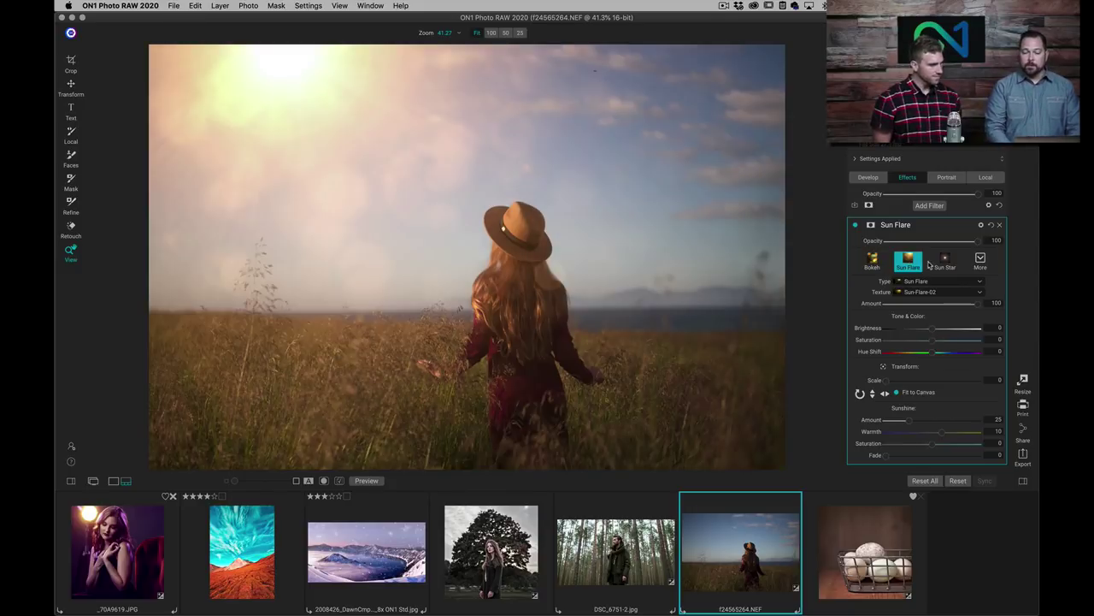
click(945, 261)
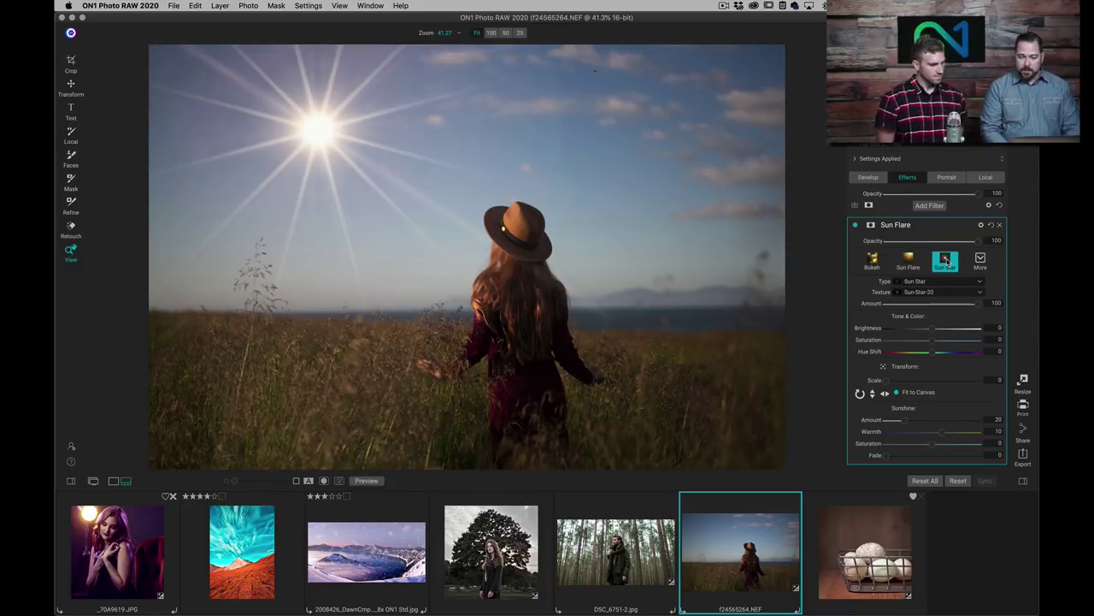
Step: Change the sun star's texture to Sun-Star-02 and set its brightness to 20 and saturation to 12
click(929, 292)
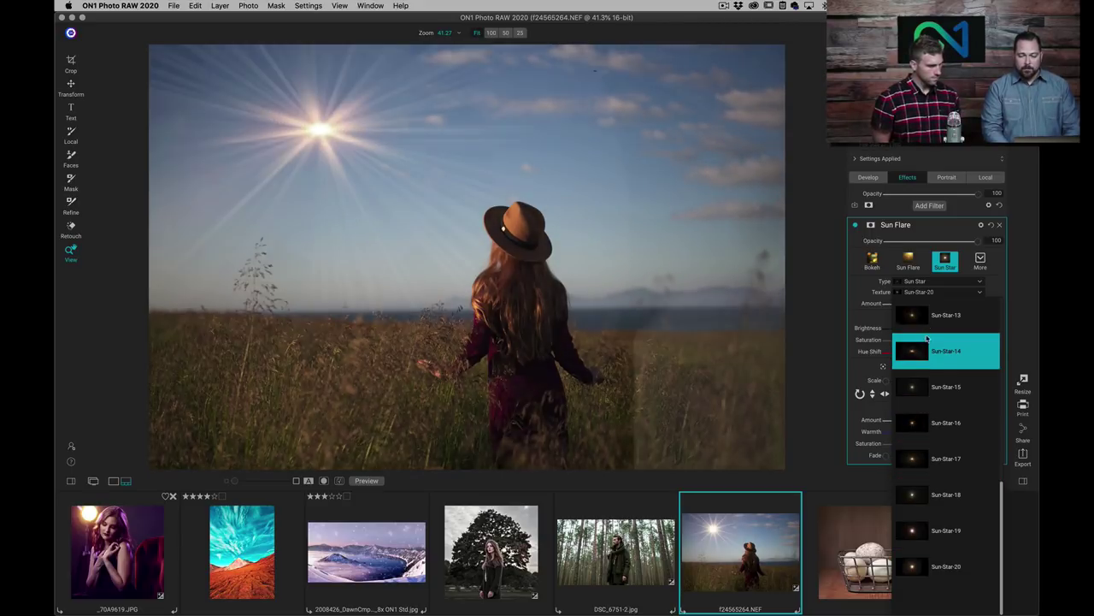
scroll(927, 338, up, 5)
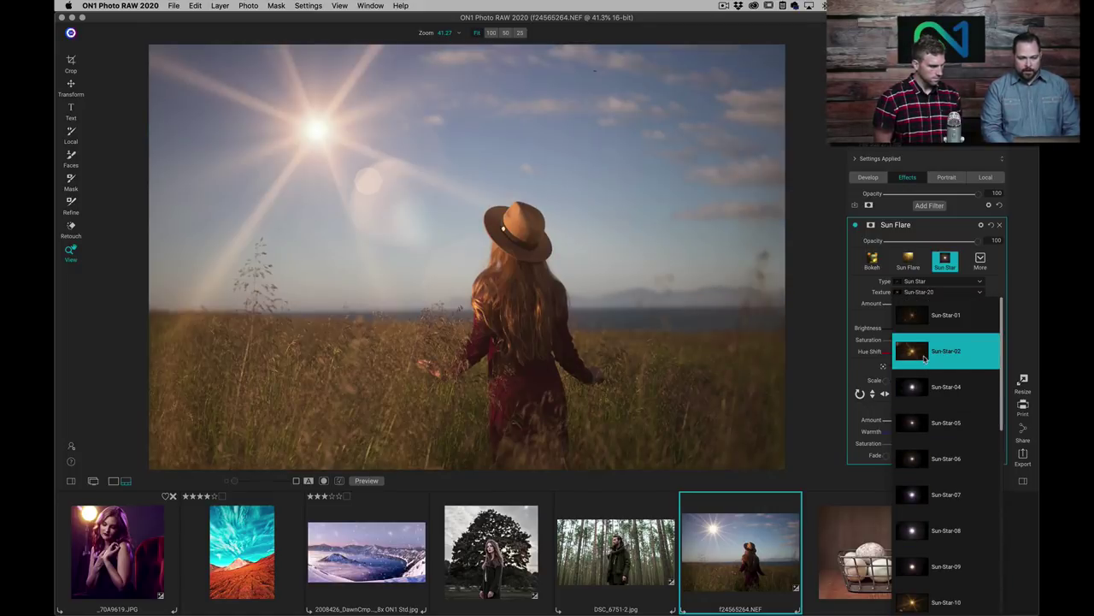
click(924, 359)
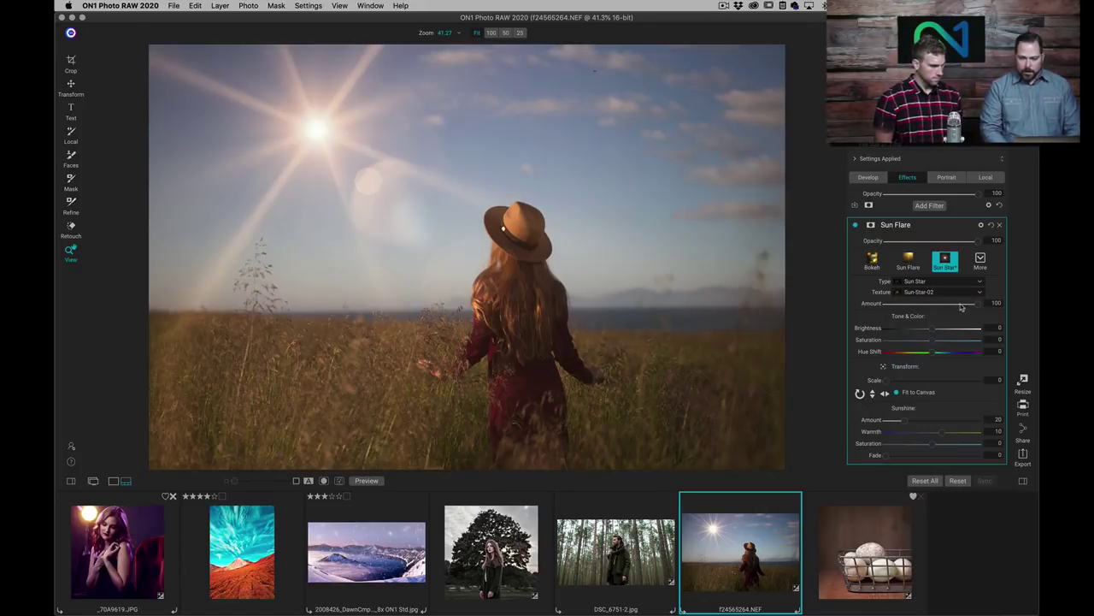
drag(977, 304, 953, 333)
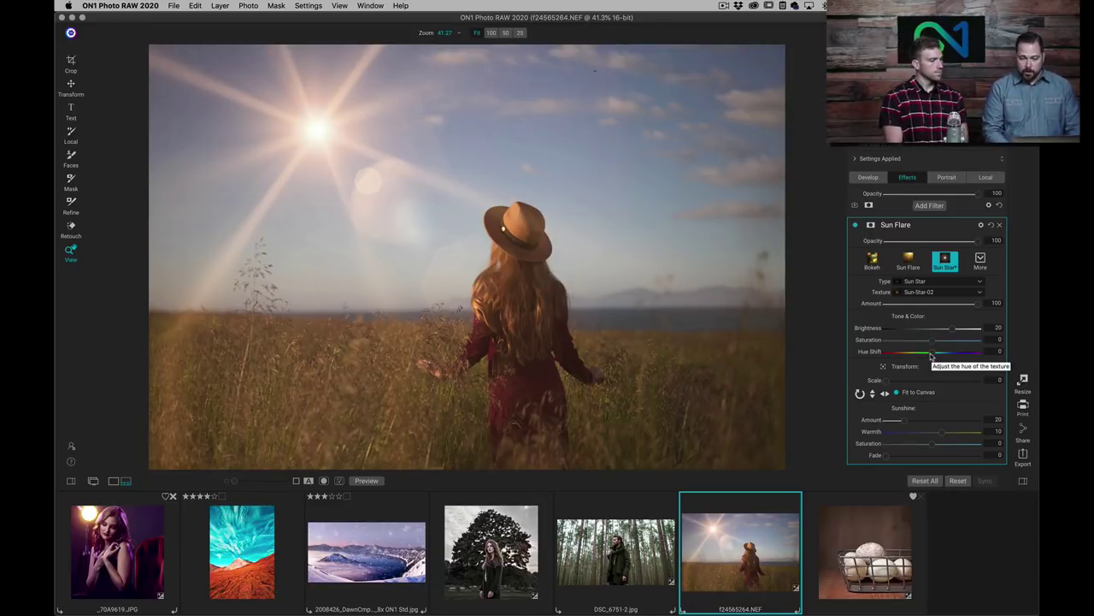
drag(932, 340, 945, 347)
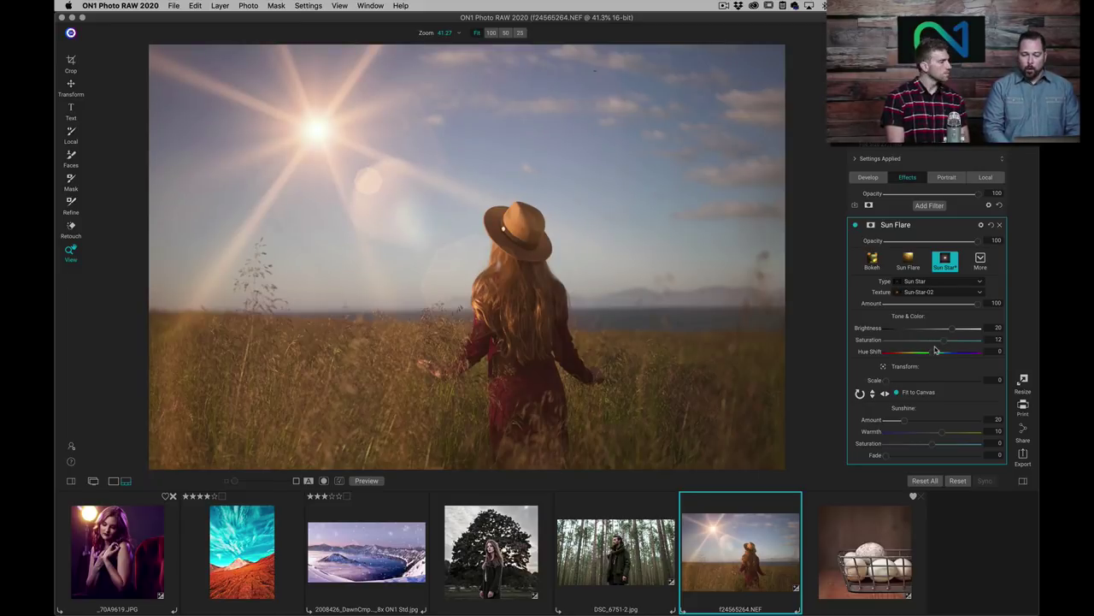
Step: Reposition the sun star in the sky to the upper left of the woman's hat
click(884, 366)
click(442, 151)
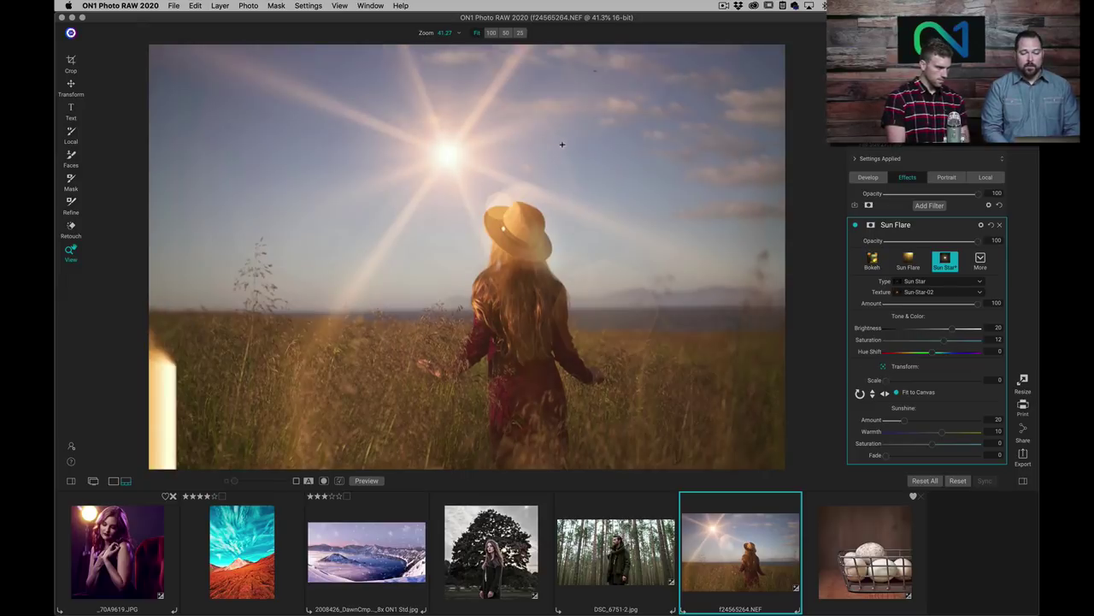
click(389, 275)
click(358, 196)
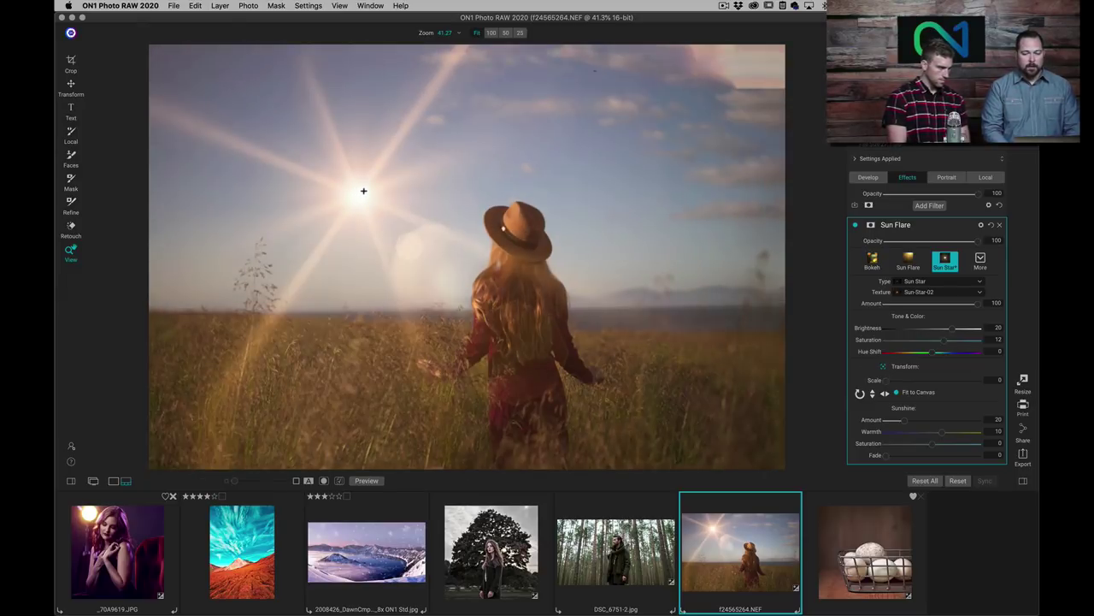
click(363, 153)
drag(362, 153, 360, 152)
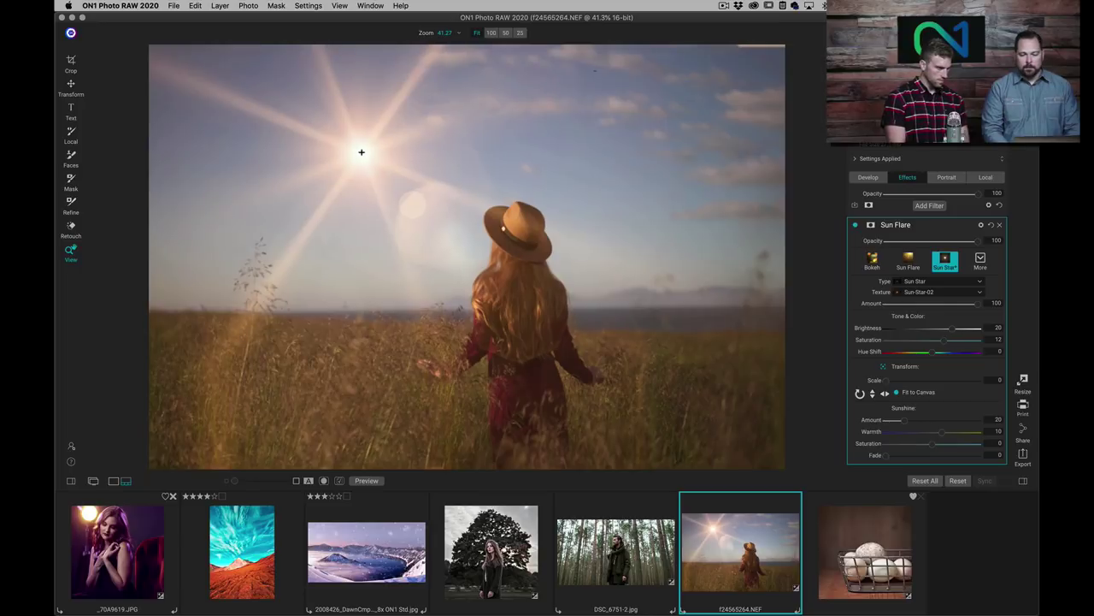
Step: Set the Sun Flare filter's sunshine amount to 53, warmth to 12 and fade to 7
double_click(859, 420)
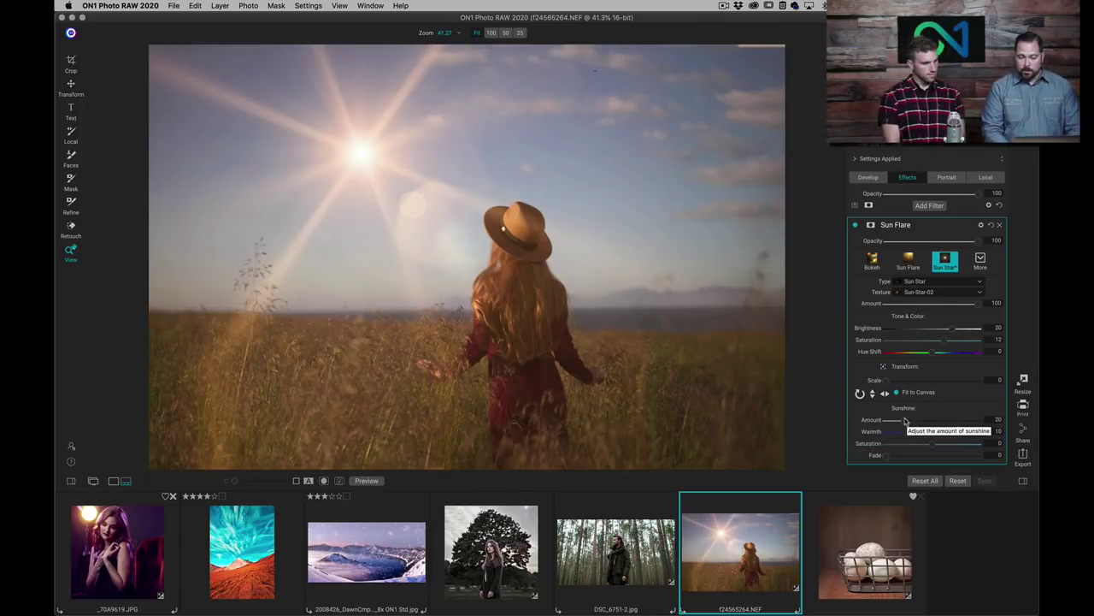
mouse_move(943, 432)
mouse_down()
mouse_move(907, 424)
mouse_move(962, 437)
mouse_move(945, 437)
mouse_up()
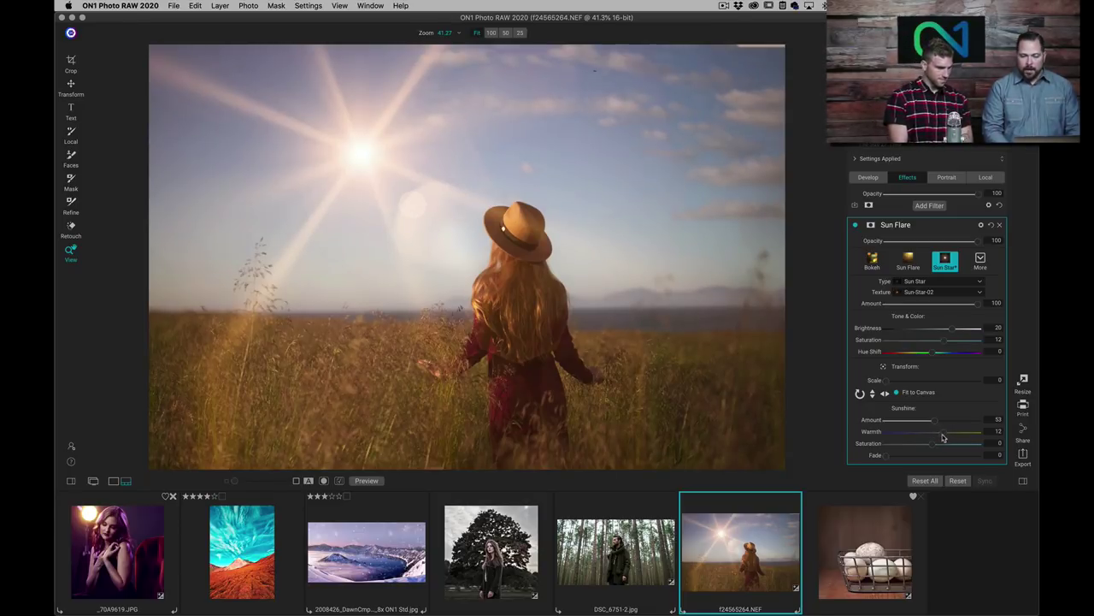
click(889, 458)
drag(889, 459, 894, 460)
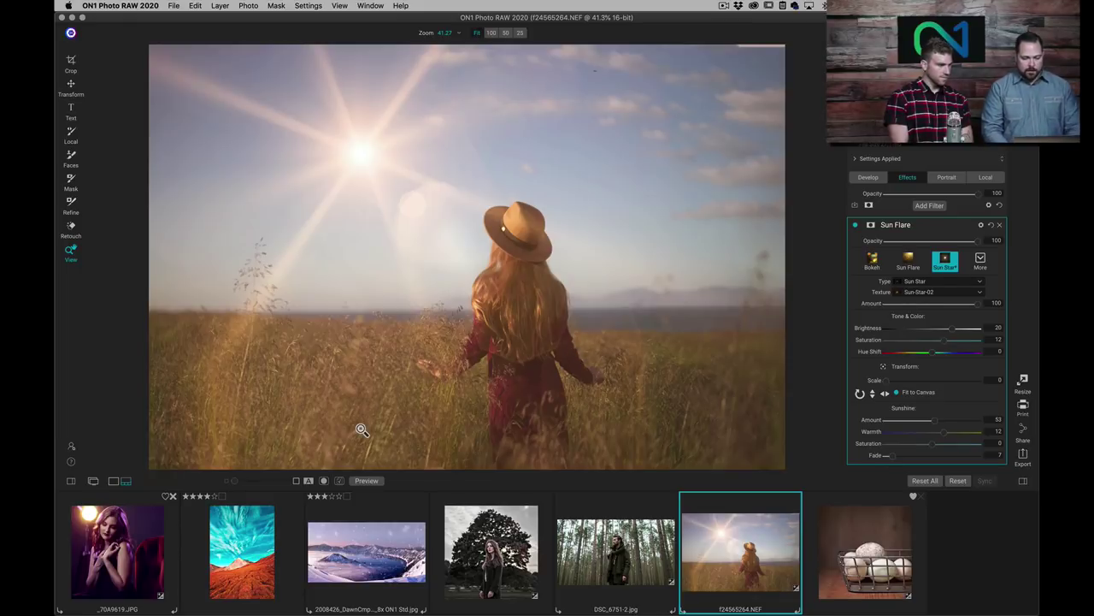
Step: Compare the sun star edit with the original photo, using the full preview and a split before-and-after view
click(367, 481)
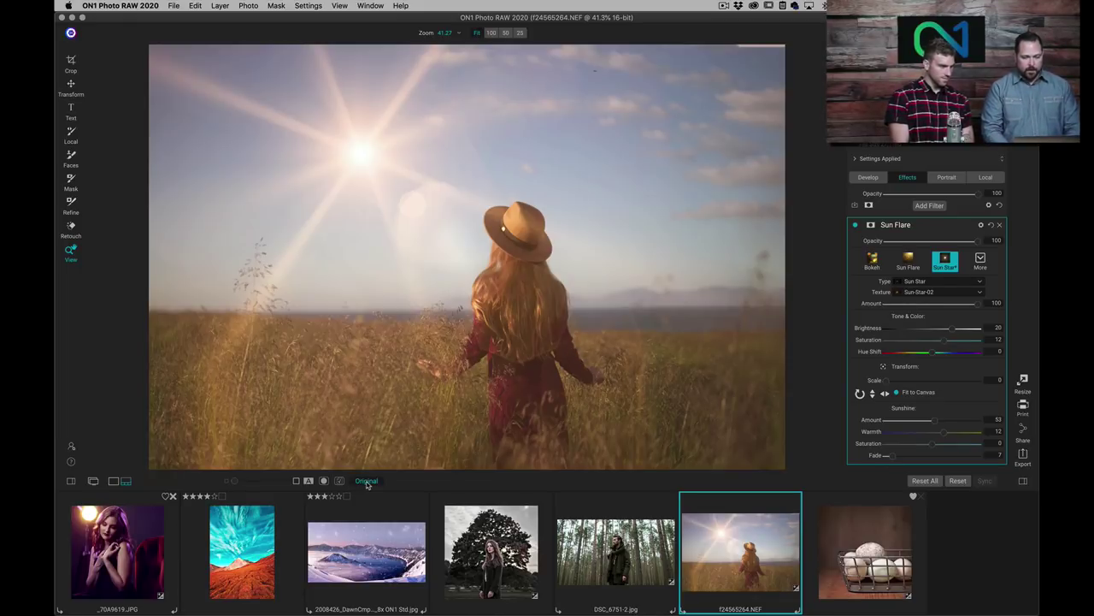
click(367, 481)
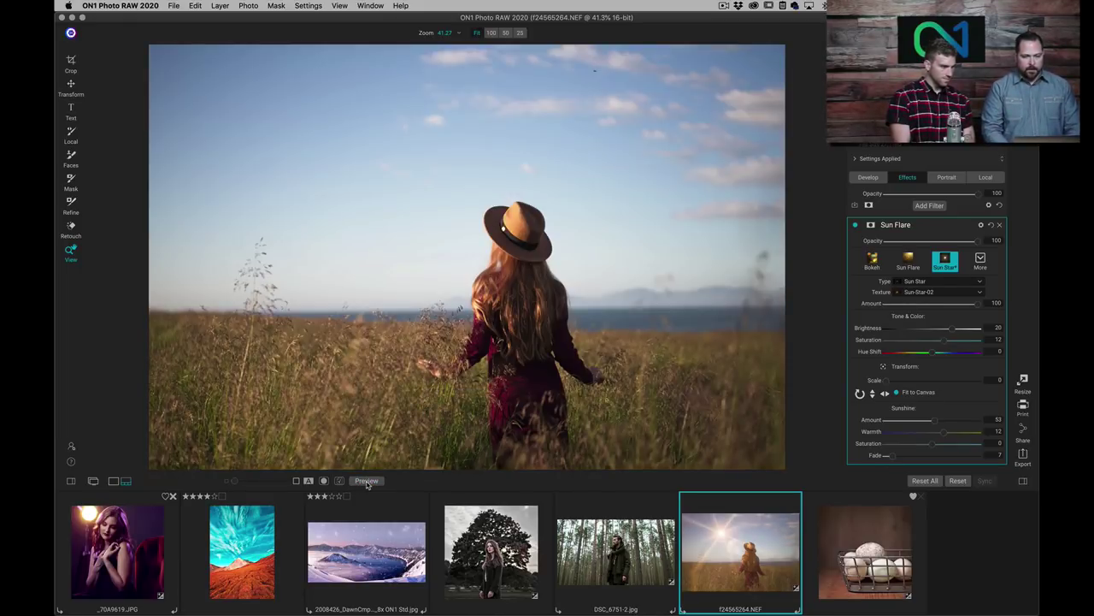
click(310, 482)
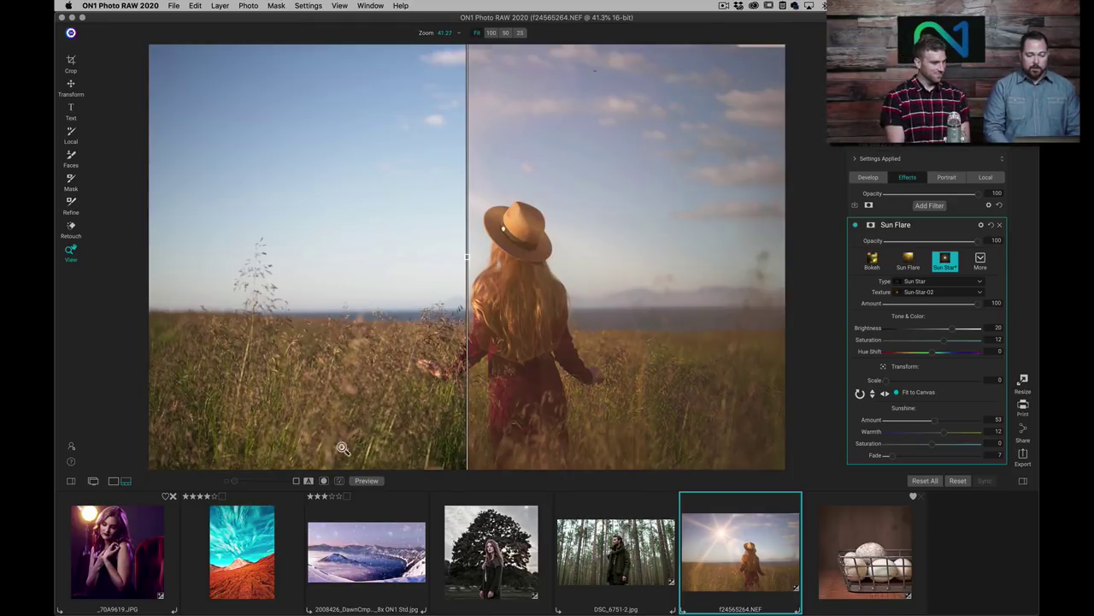
mouse_move(468, 260)
mouse_down()
mouse_move(621, 257)
mouse_move(350, 276)
mouse_move(257, 265)
mouse_move(772, 256)
mouse_move(257, 257)
mouse_move(693, 257)
mouse_move(293, 256)
mouse_move(642, 257)
mouse_move(487, 257)
mouse_up()
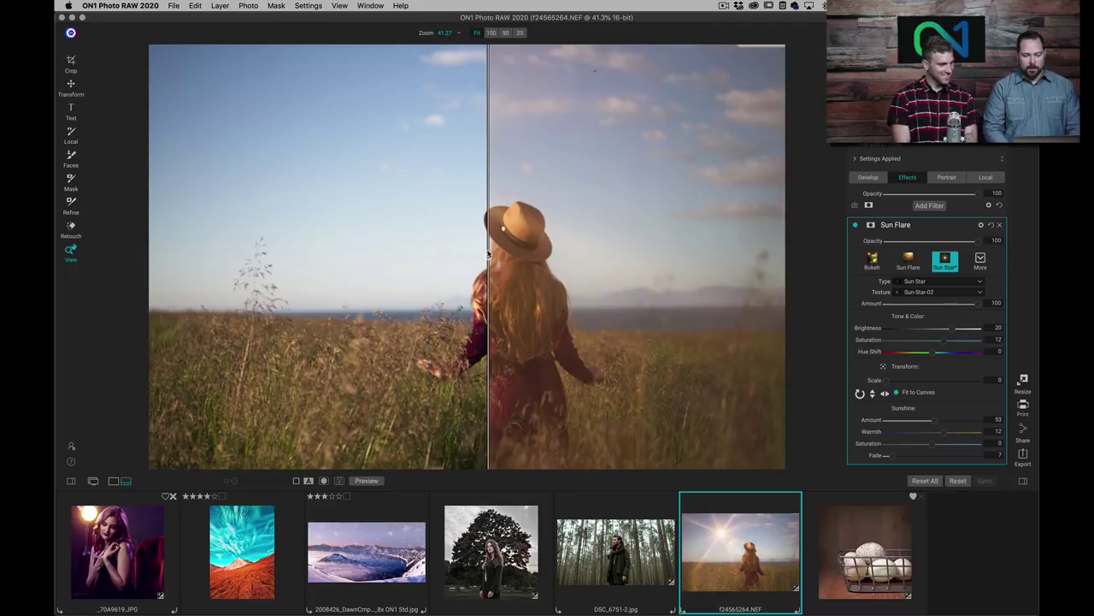
click(309, 481)
mouse_move(399, 611)
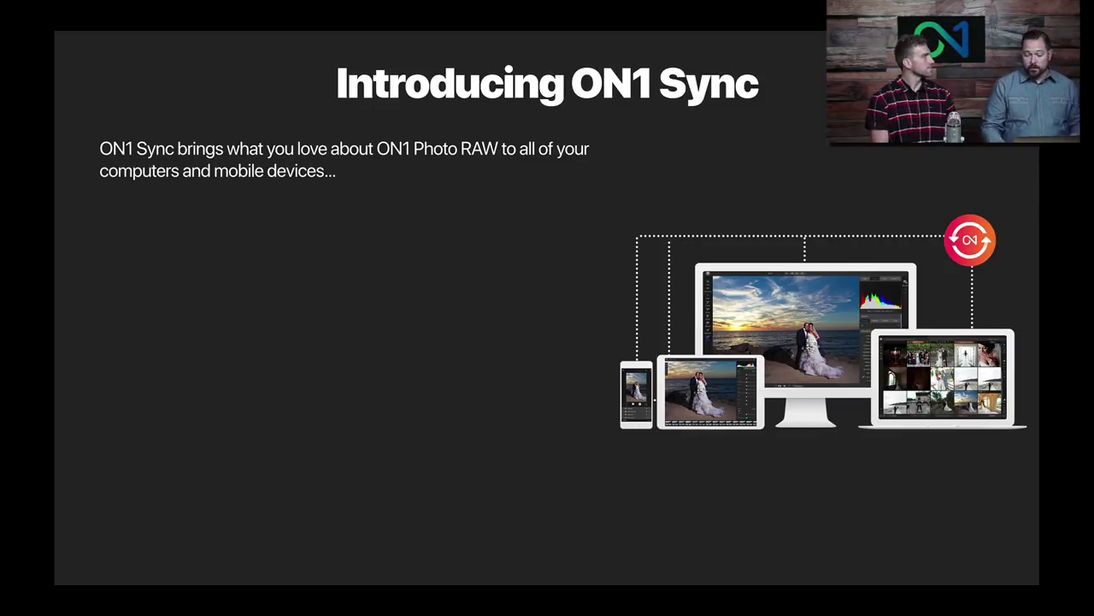
key(Right)
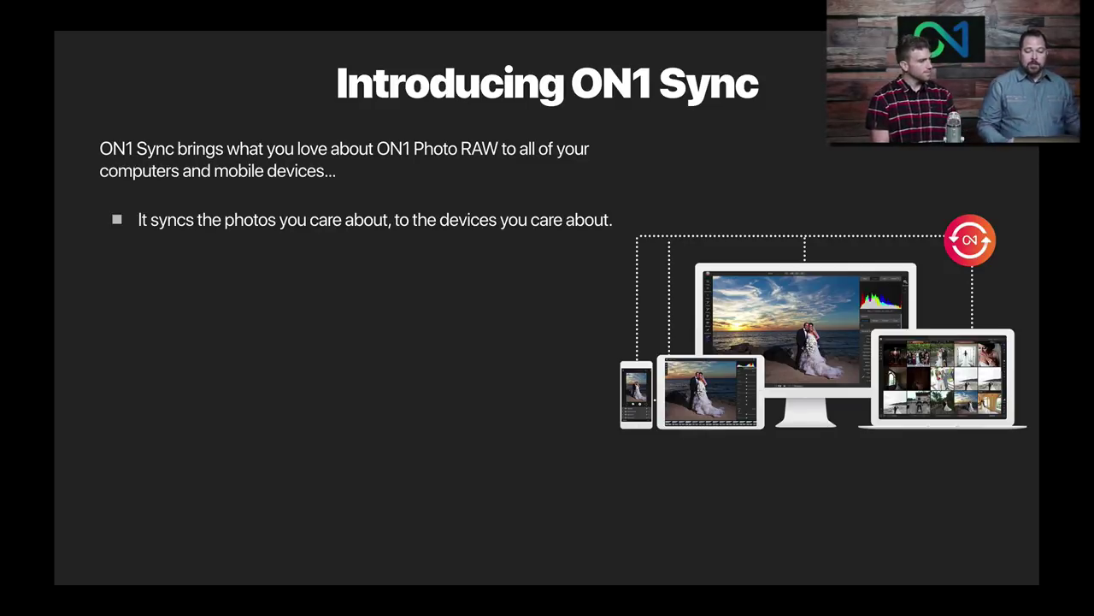
key(Right)
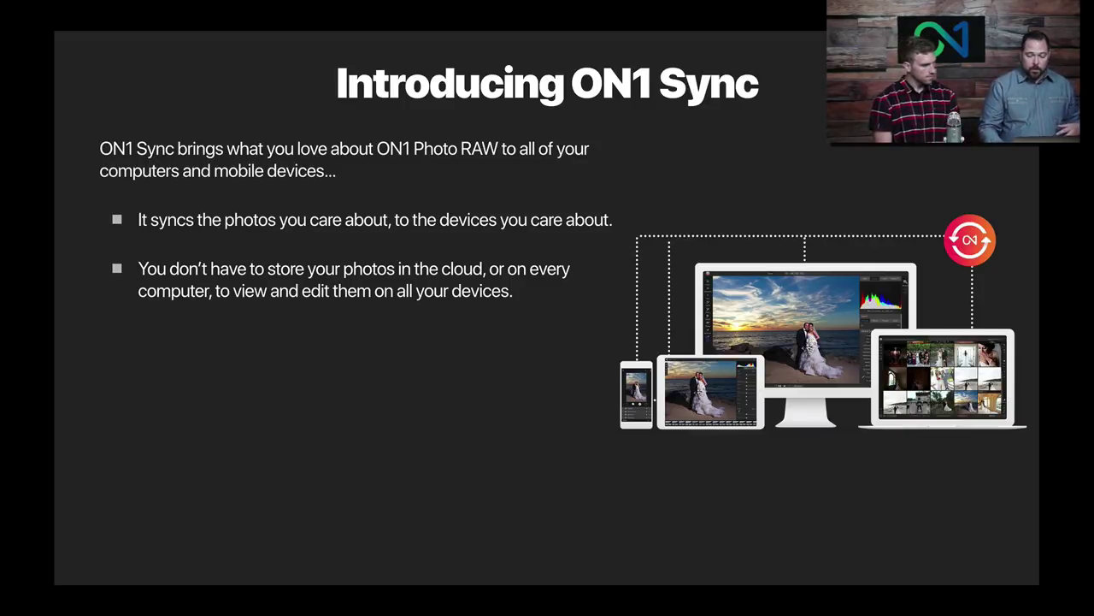
key(Right)
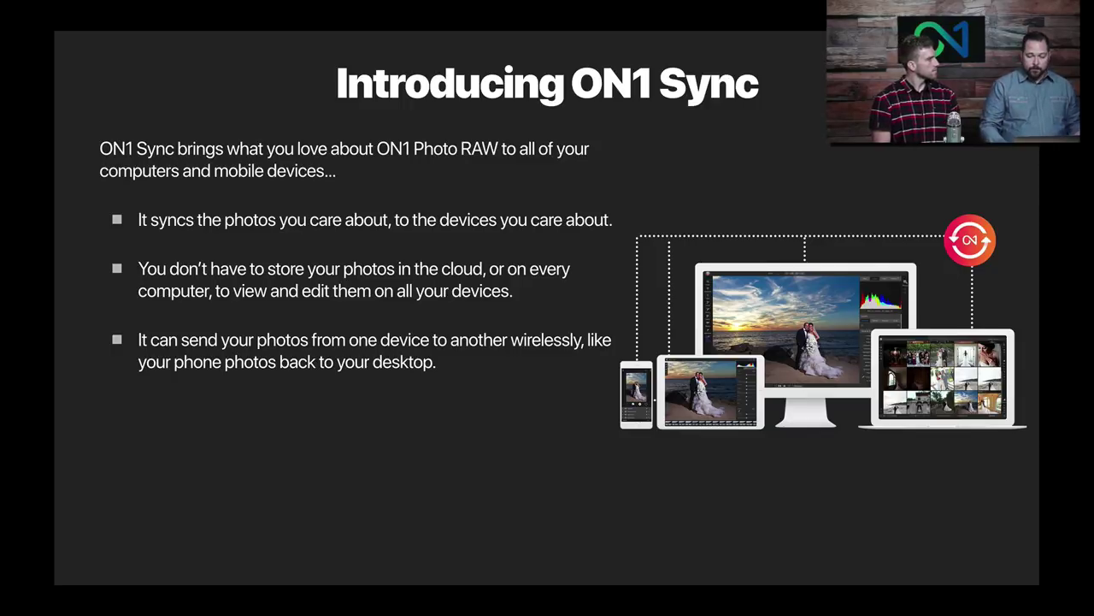
key(Right)
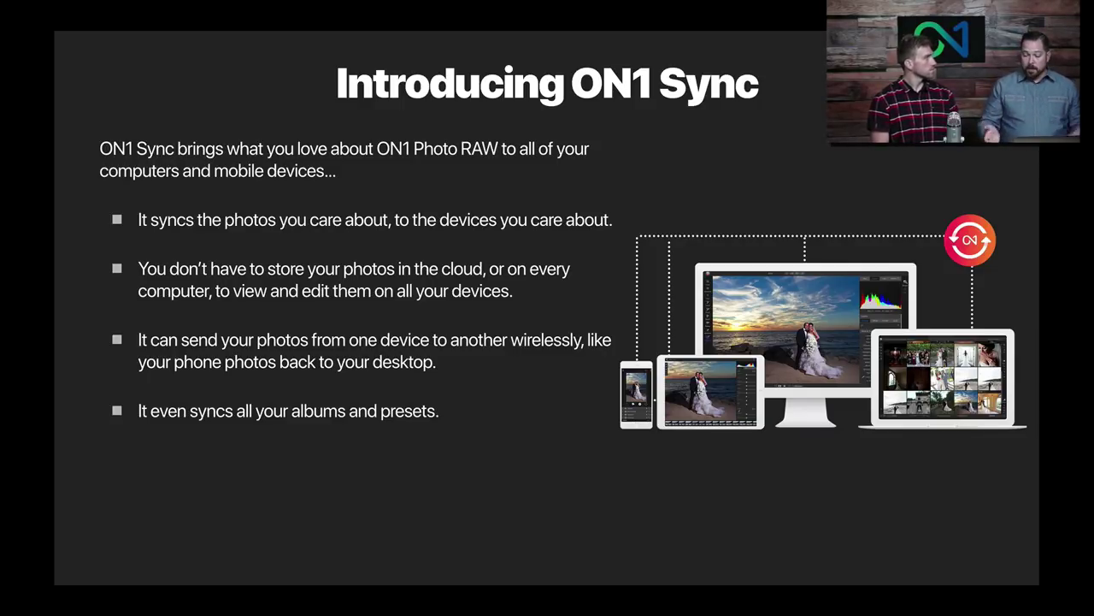
key(Right)
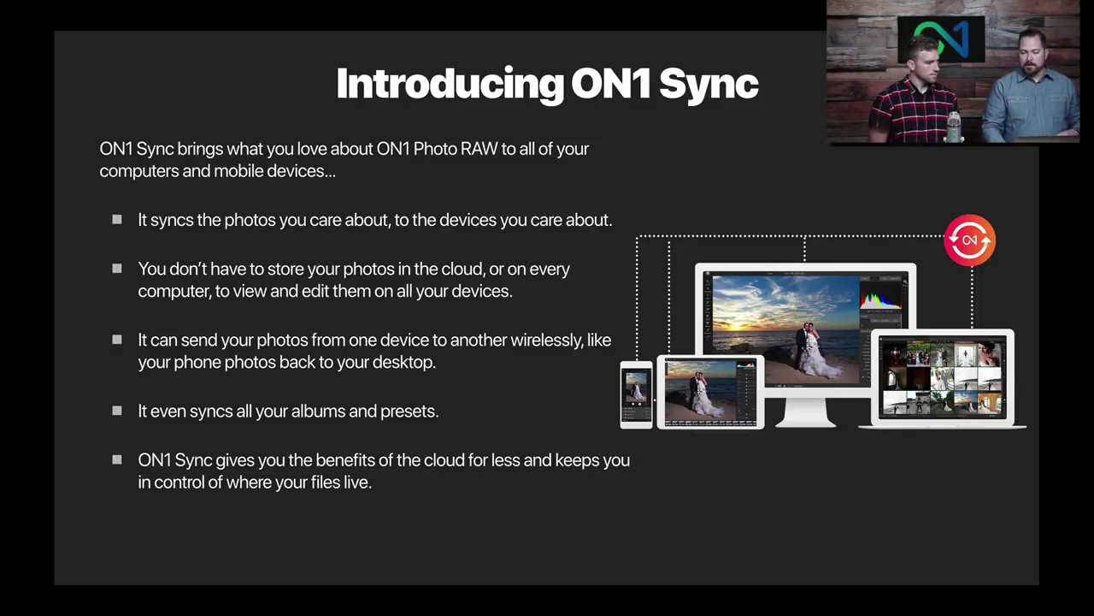
key(Right)
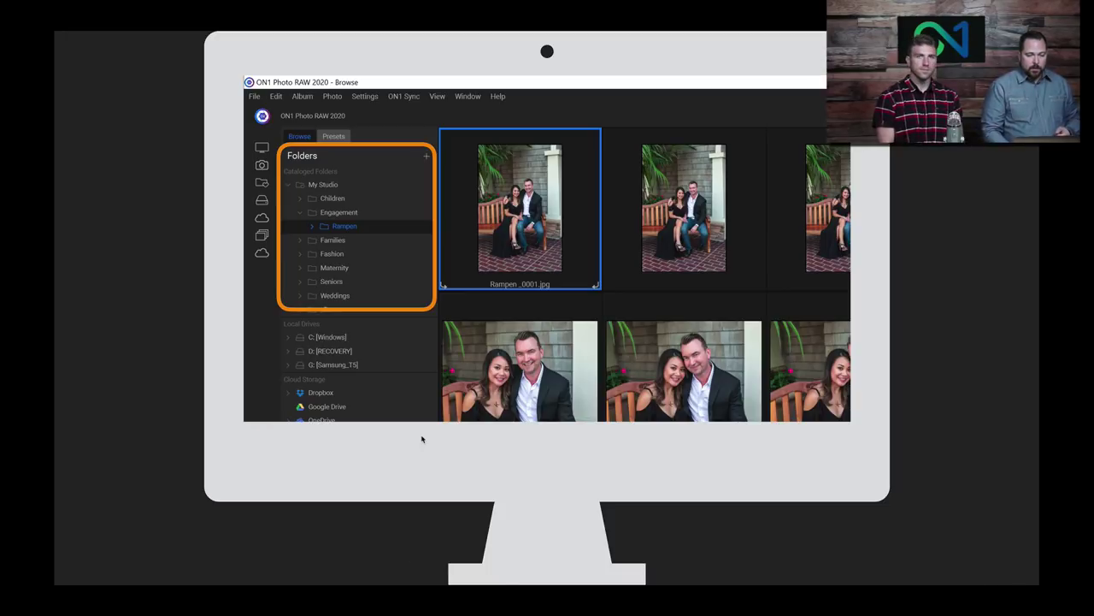
right_click(340, 184)
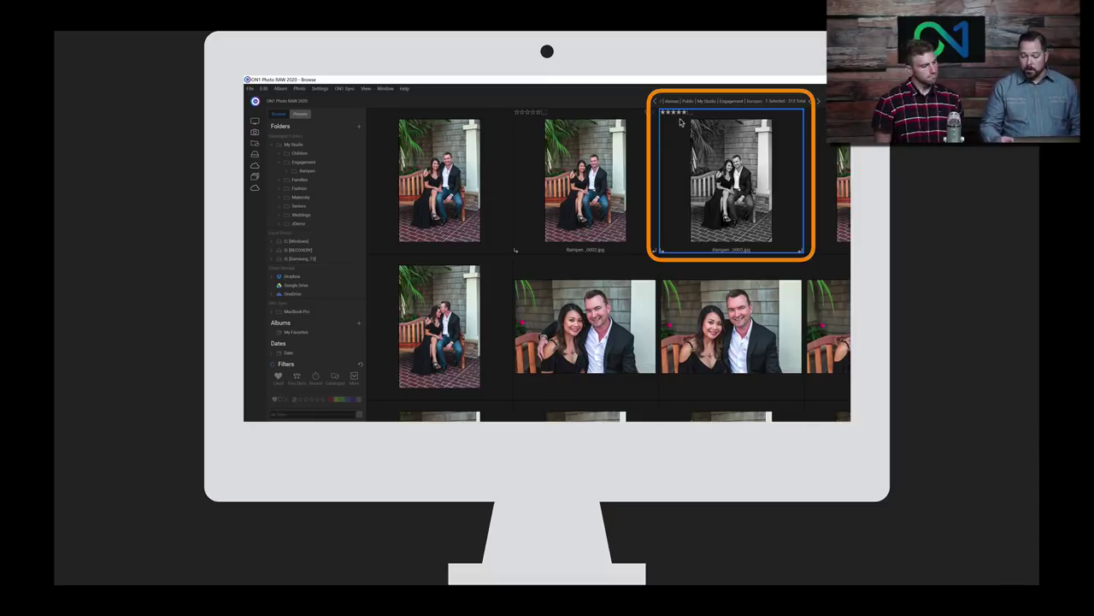
key(Right)
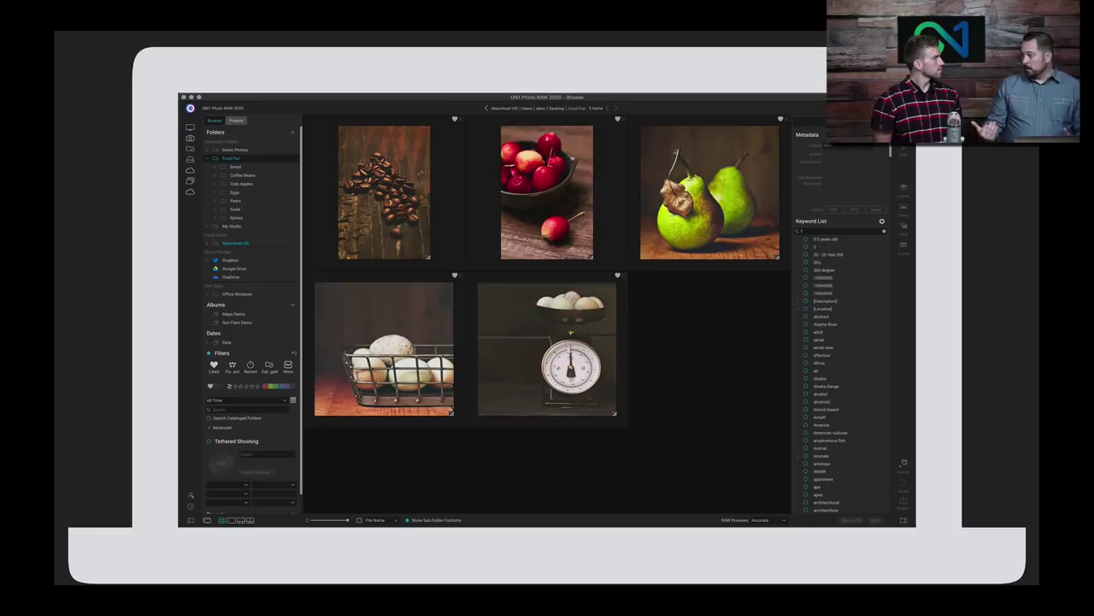
key(Right)
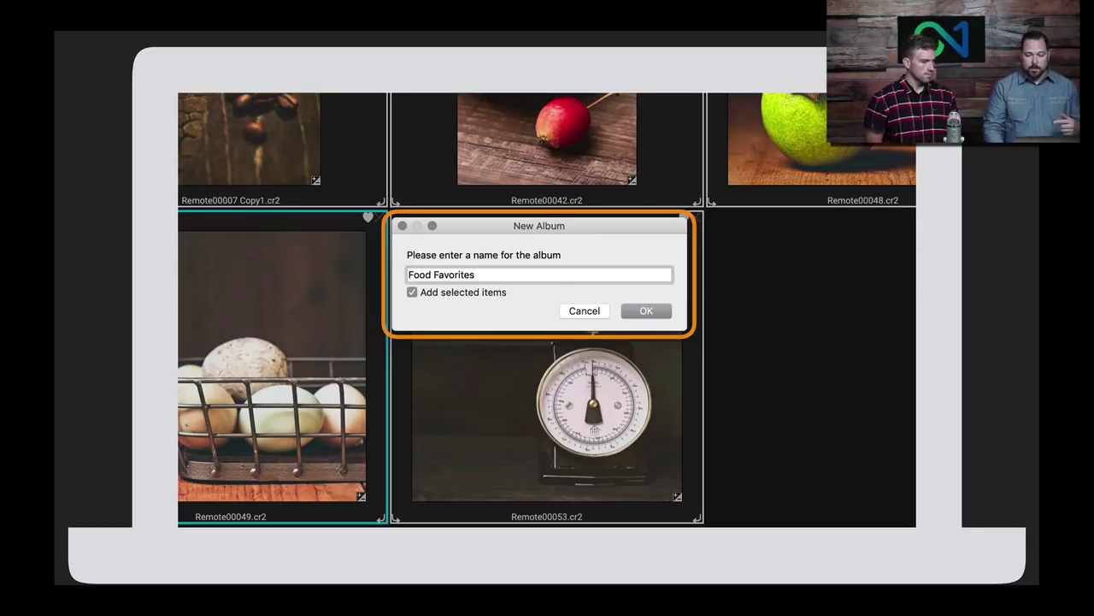
key(Right)
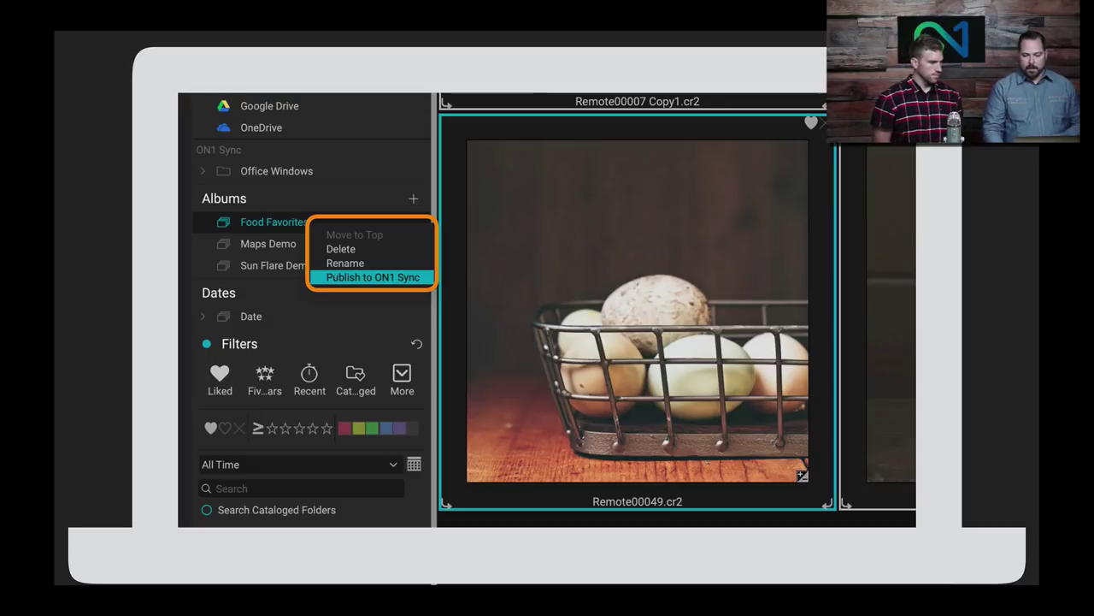
key(Right)
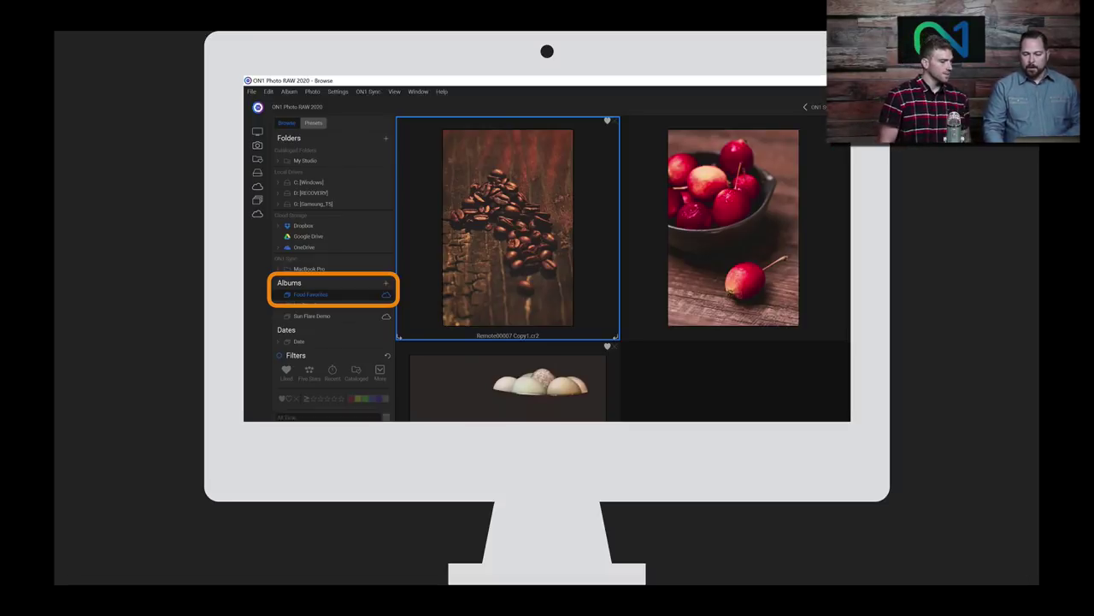